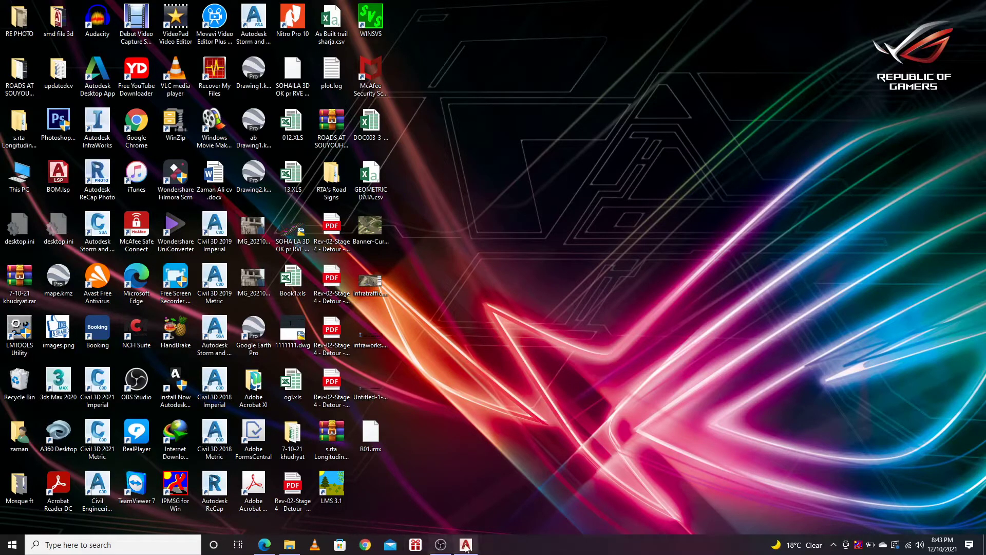
# Switch to the Longitudinal Profiles PDF in Edge and examine the plan and profile of S ROAD 2.
pyautogui.click(264, 544)
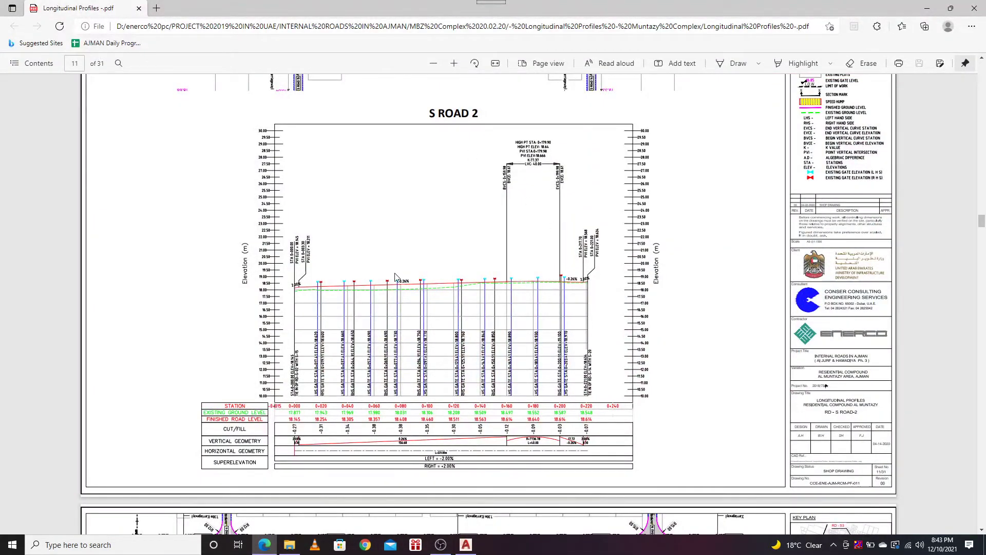
pyautogui.scroll(4, 395, 278)
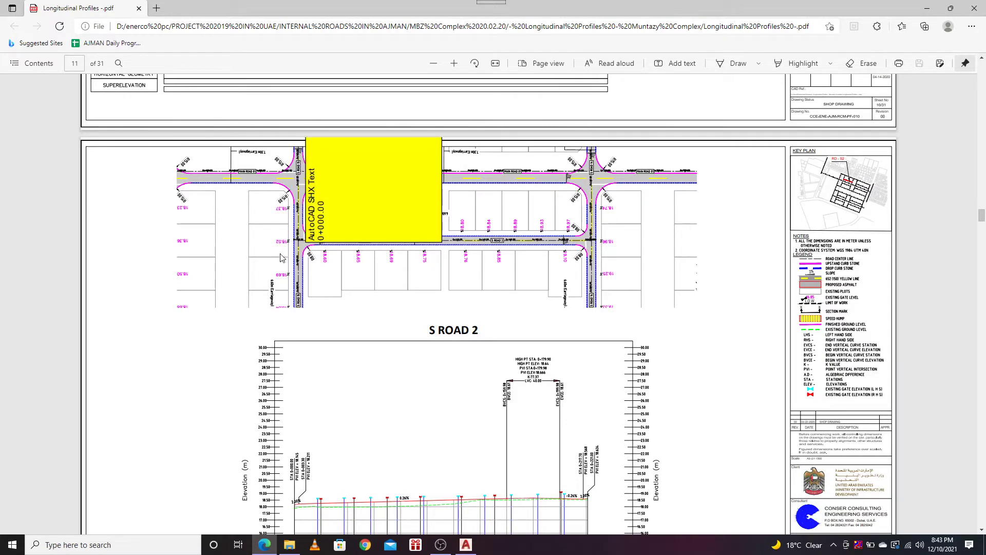
pyautogui.scroll(-4, 591, 247)
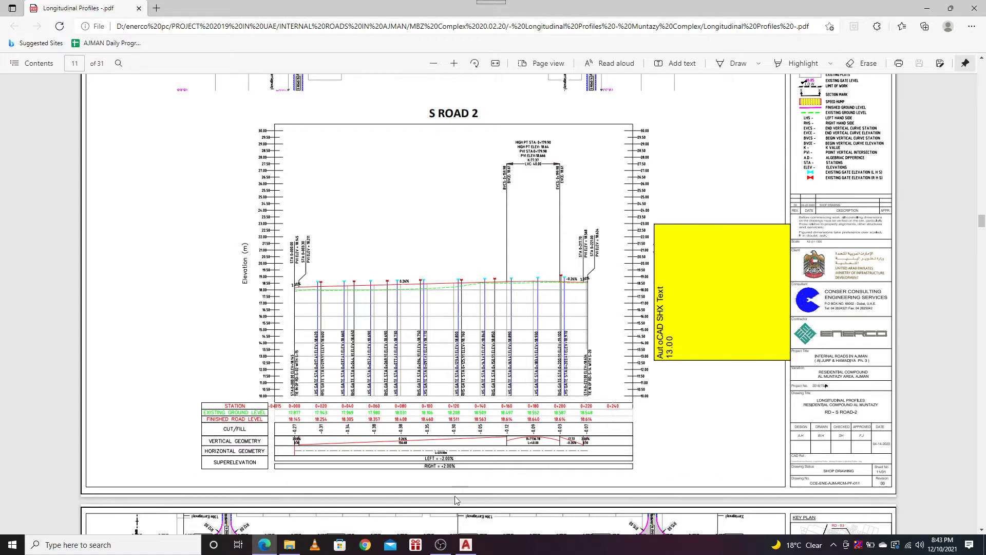
pyautogui.click(466, 546)
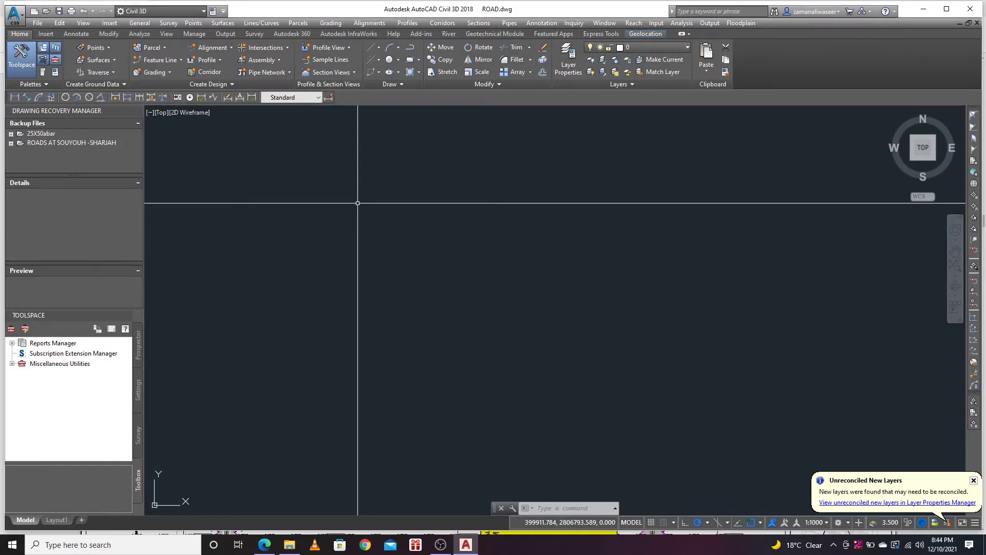
# Return to the PDF in Edge and examine the profile band data for S ROAD 2, especially the horizontal geometry length.
pyautogui.click(264, 544)
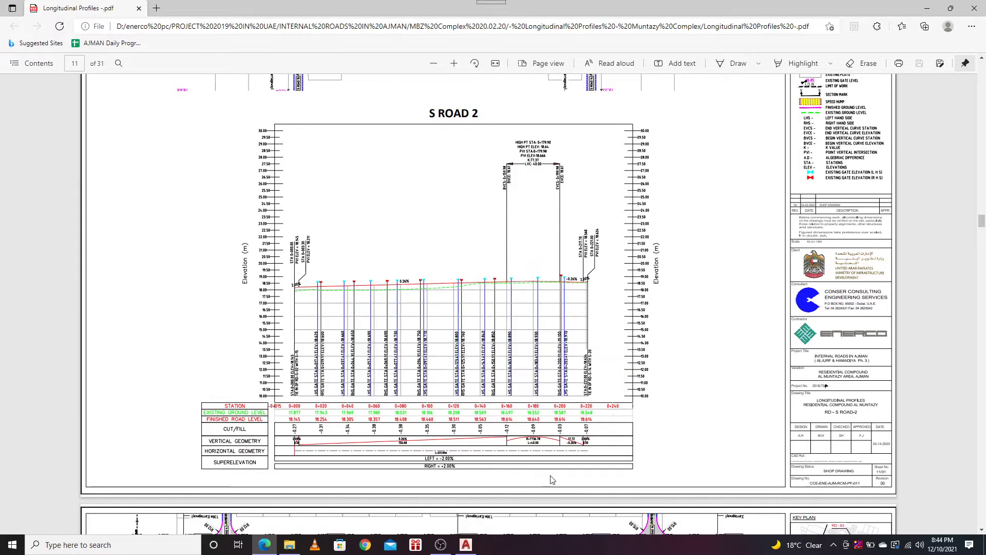
pyautogui.keyDown('ctrl'); pyautogui.scroll(1, 544, 488); pyautogui.keyUp('ctrl')
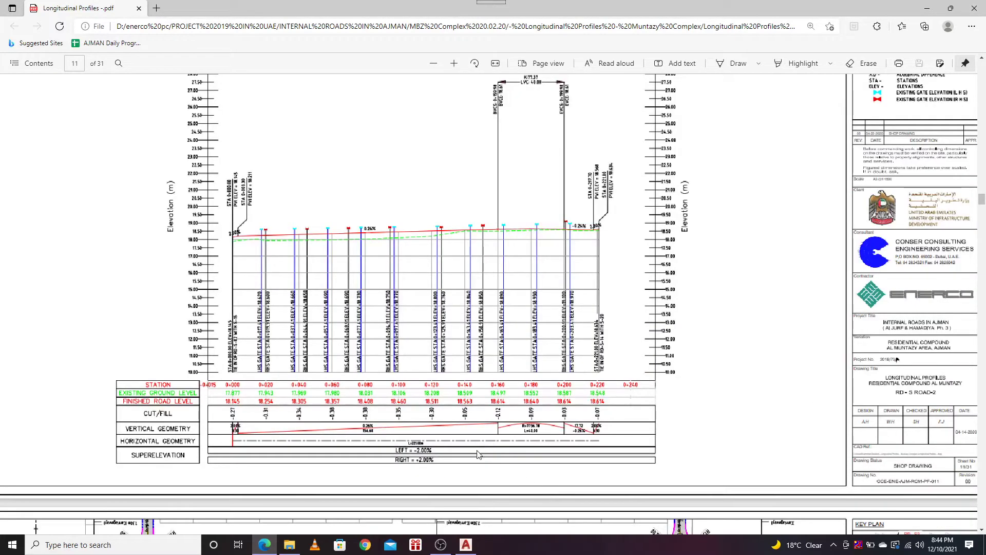
pyautogui.keyDown('ctrl'); pyautogui.scroll(5, 454, 472); pyautogui.keyUp('ctrl')
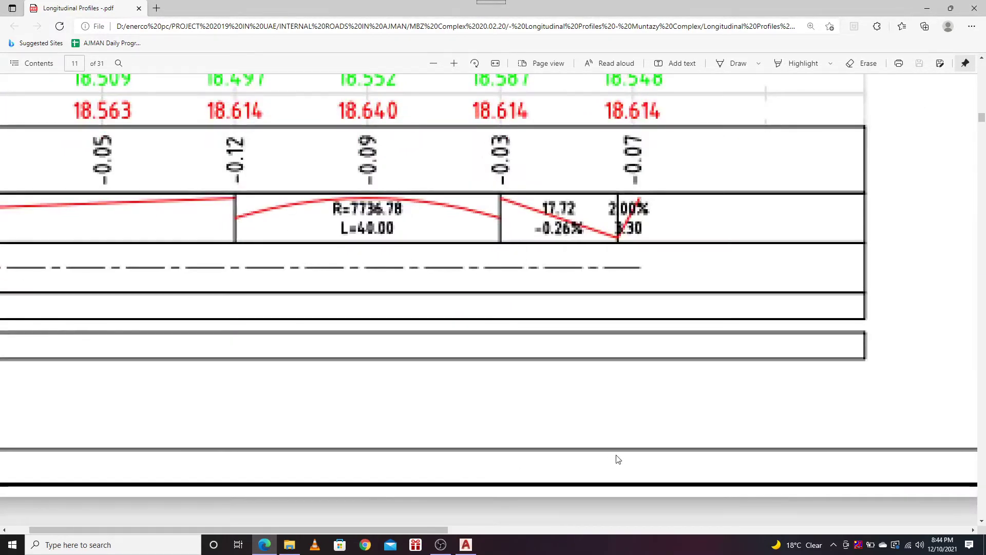
pyautogui.keyDown('ctrl'); pyautogui.scroll(3, 607, 309); pyautogui.keyUp('ctrl')
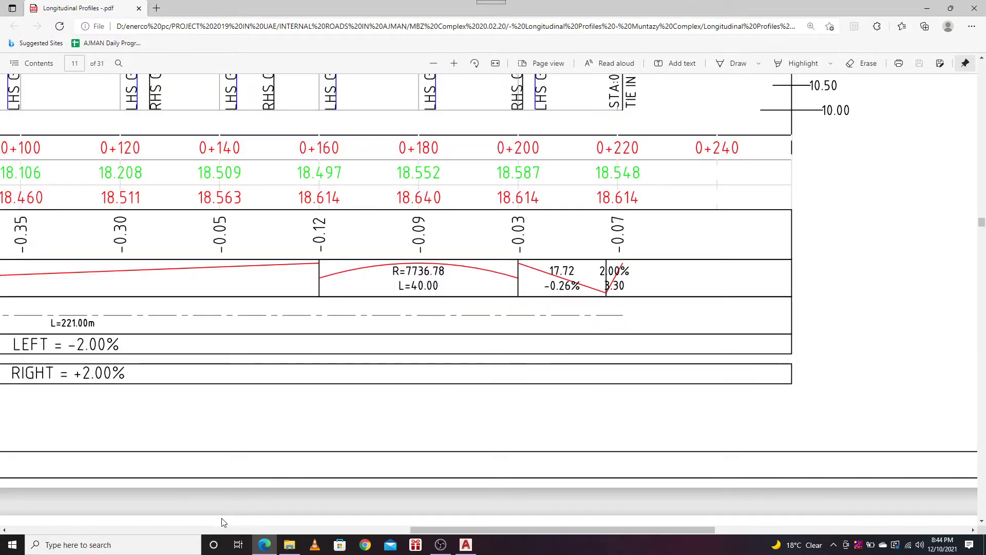
pyautogui.scroll(-1, 460, 375)
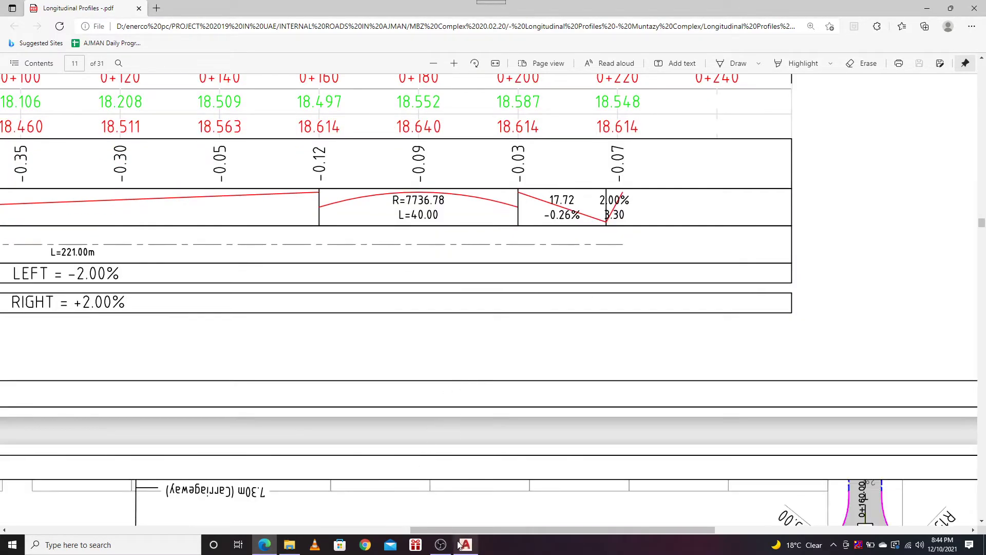
pyautogui.moveTo(457, 531); pyautogui.dragTo(296, 520)
pyautogui.moveTo(584, 258)
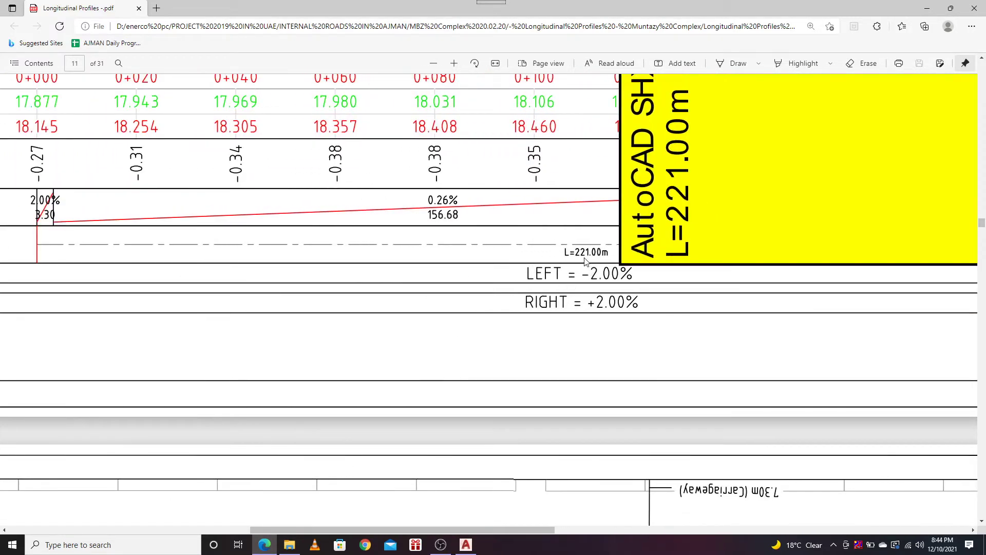
pyautogui.moveTo(501, 528); pyautogui.dragTo(385, 523)
pyautogui.moveTo(180, 252)
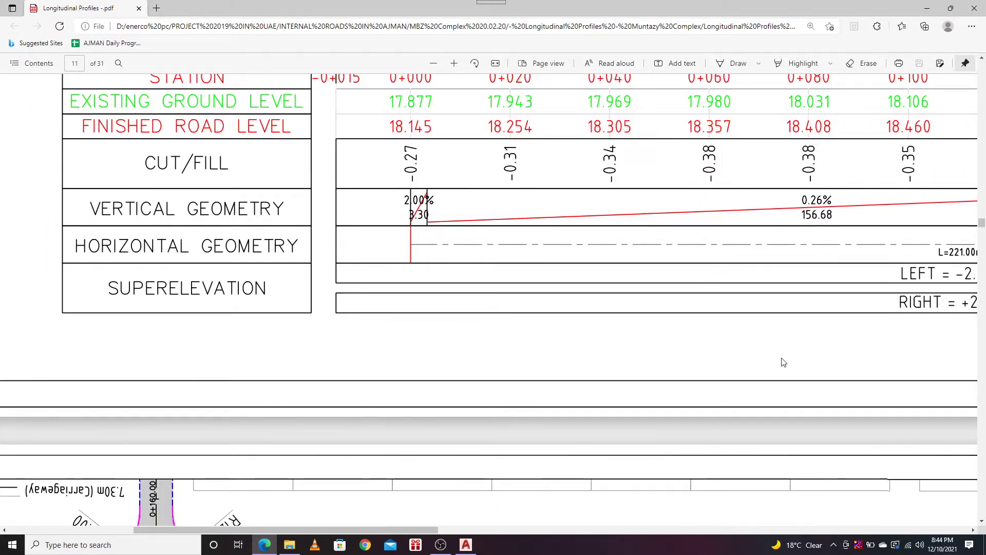
pyautogui.moveTo(383, 528); pyautogui.dragTo(538, 523)
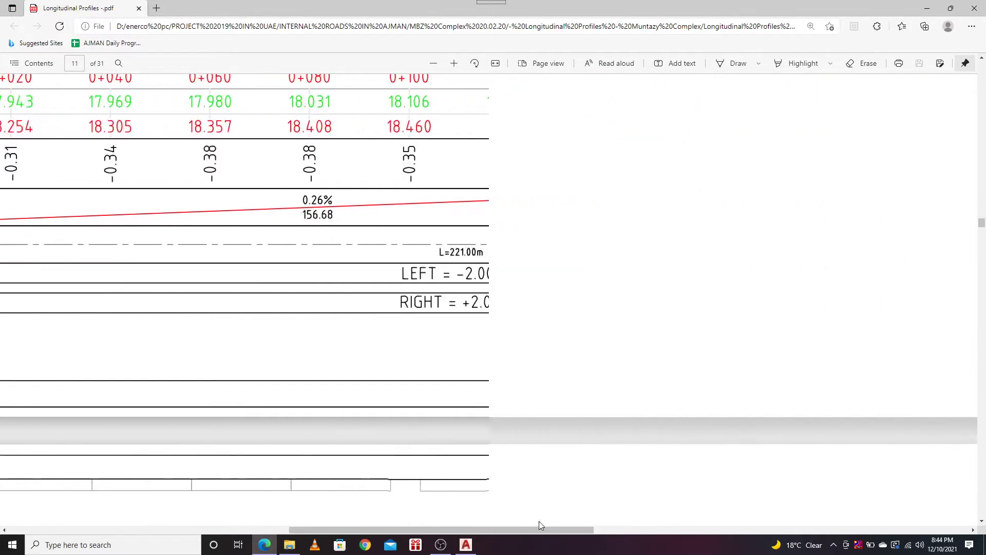
pyautogui.moveTo(463, 264)
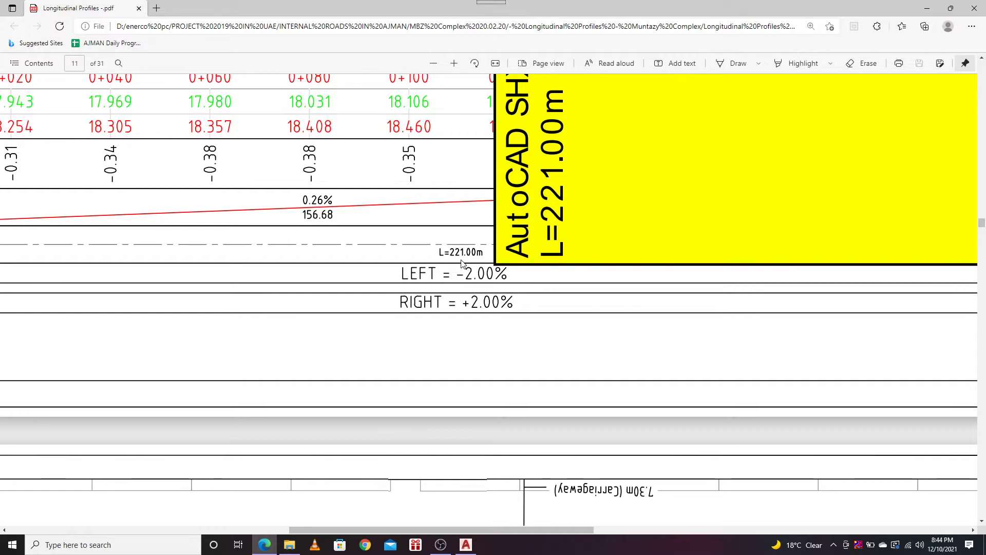
# Switch to Civil 3D and draw a single-segment horizontal polyline 221 m long.
pyautogui.click(466, 544)
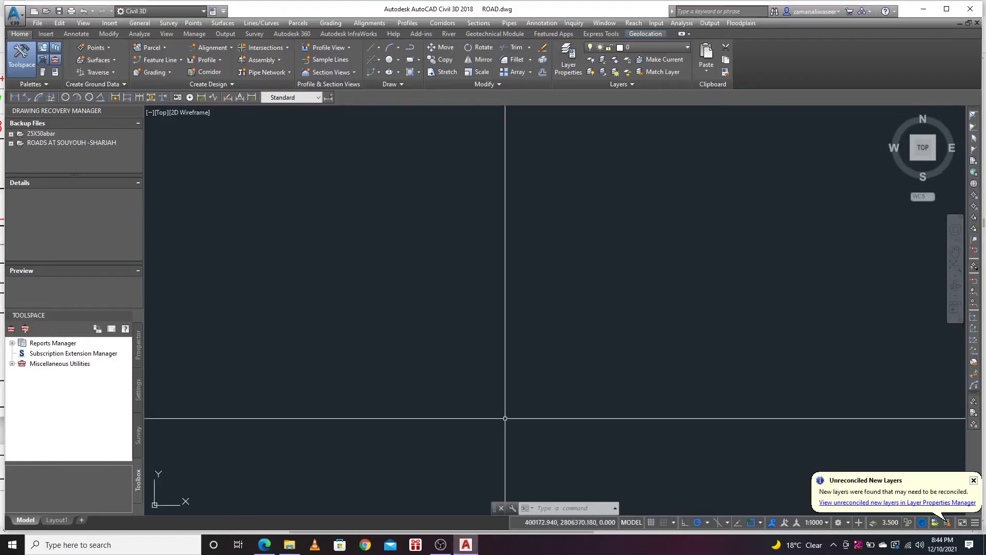
pyautogui.click(410, 49)
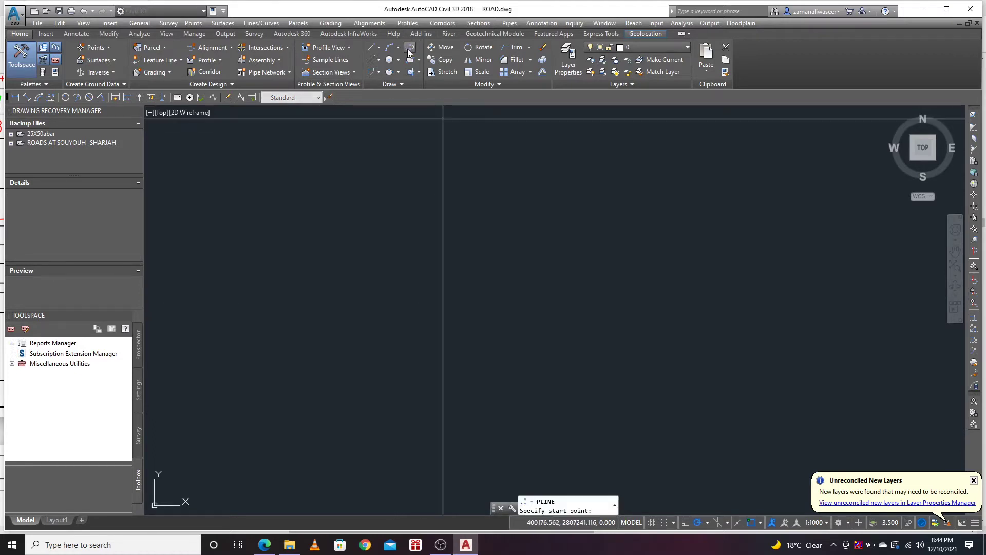
pyautogui.click(320, 288)
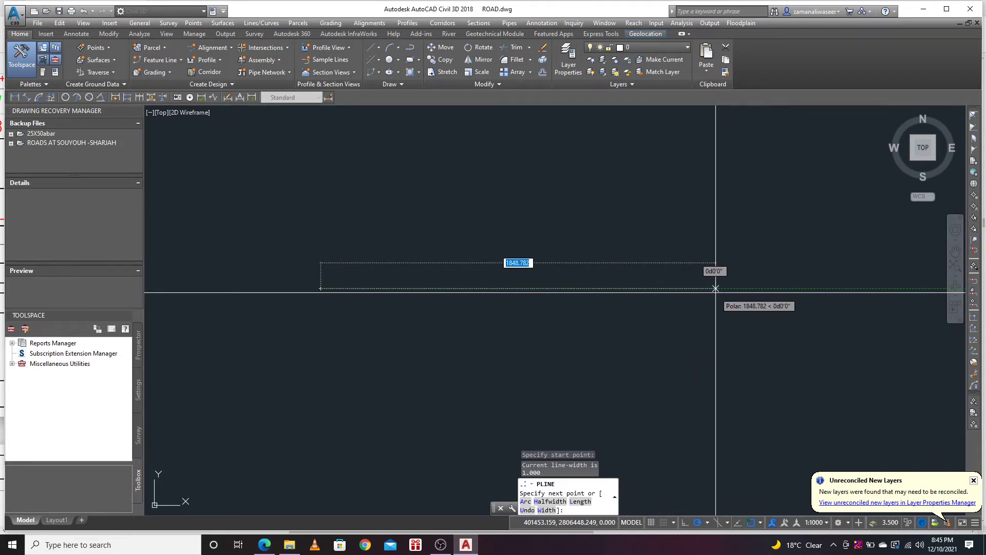
pyautogui.write('221')
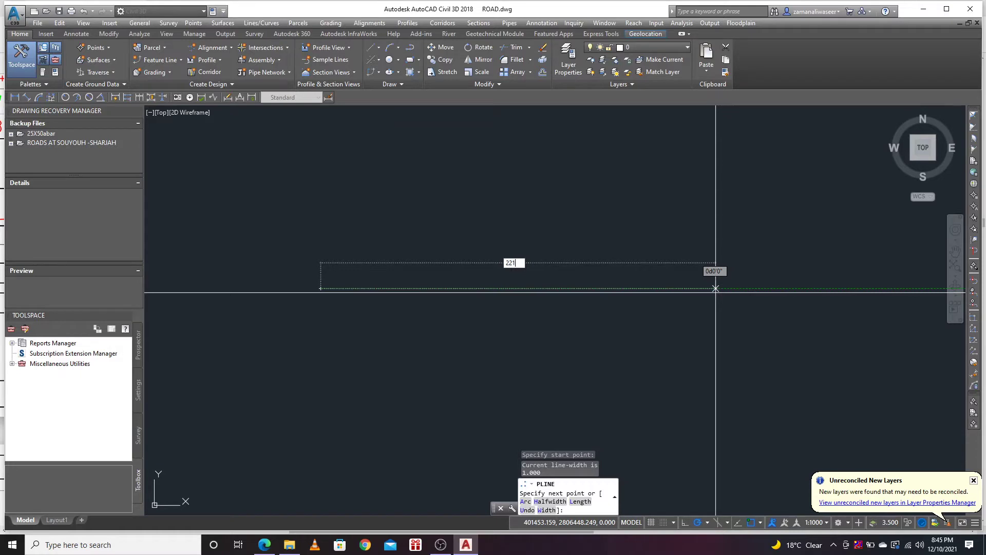
pyautogui.press('Return')
pyautogui.rightClick(687, 310)
pyautogui.click(703, 319)
pyautogui.scroll(8, 336, 297)
pyautogui.moveTo(337, 253); pyautogui.dragTo(450, 269, button='middle')
pyautogui.scroll(6, 365, 254)
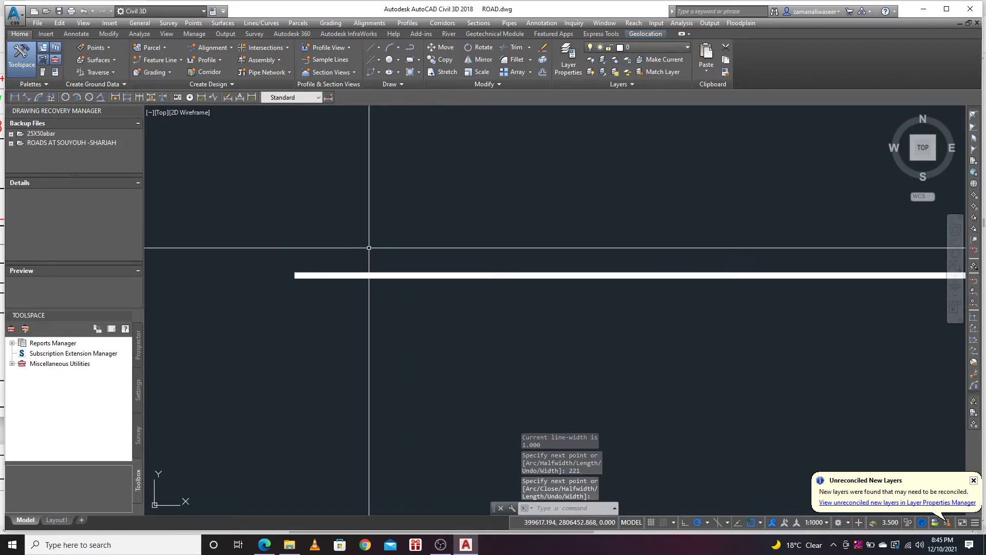
# Open the Point Creation Tools and place the Create Points toolbar above the polyline in the drawing area.
pyautogui.scroll(-4, 147, 215)
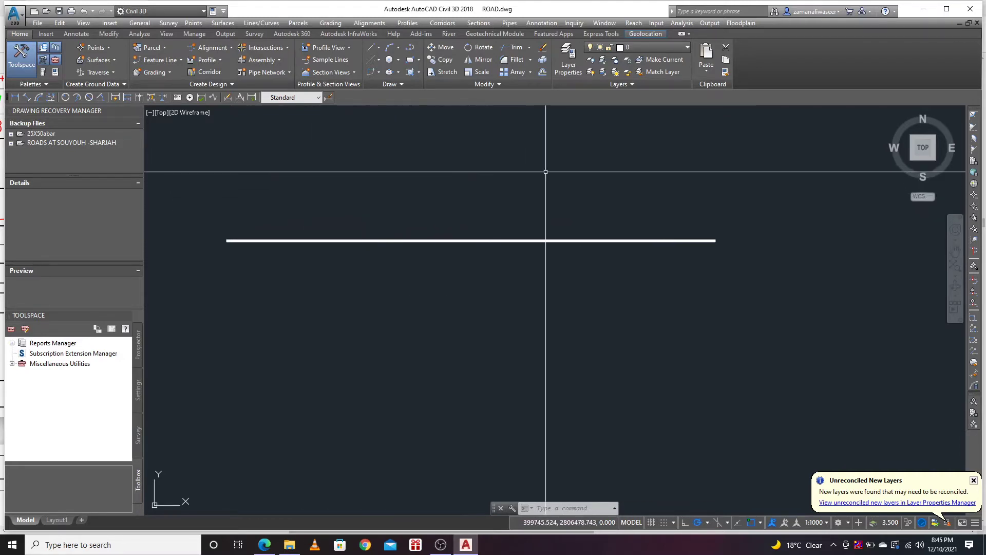
pyautogui.moveTo(250, 276)
pyautogui.mouseDown(button='middle')
pyautogui.moveTo(286, 289)
pyautogui.moveTo(291, 303)
pyautogui.mouseUp(button='middle')
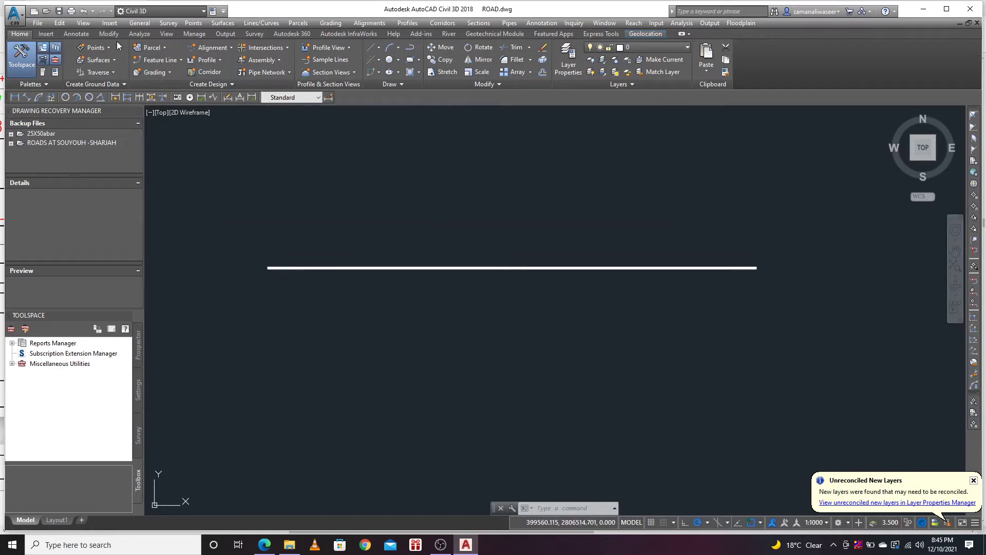
pyautogui.click(99, 49)
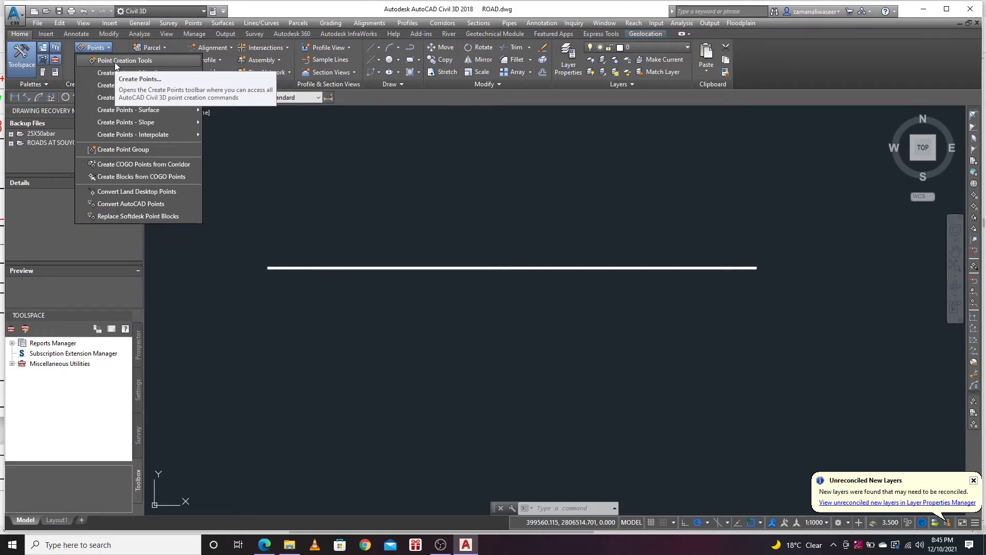
pyautogui.click(118, 61)
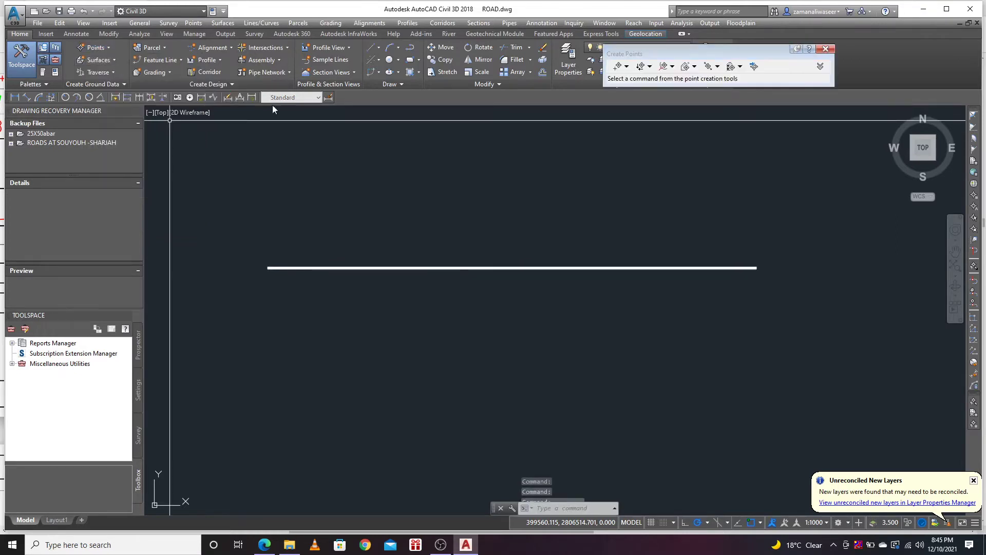
pyautogui.moveTo(694, 75); pyautogui.dragTo(681, 125)
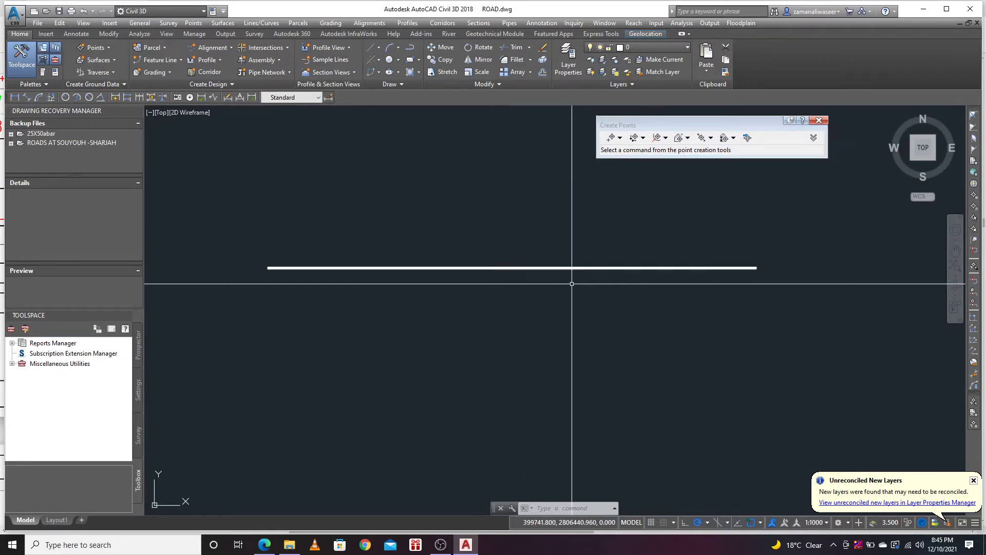
# Check the station and ground level rows for S ROAD 2 in the Edge PDF and return to Civil 3D.
pyautogui.click(264, 545)
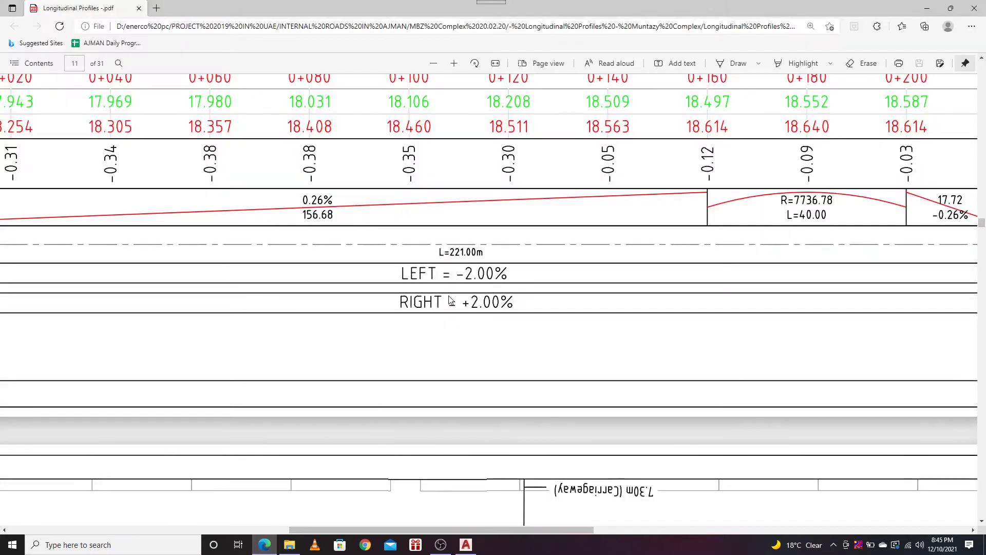
pyautogui.scroll(2, 405, 330)
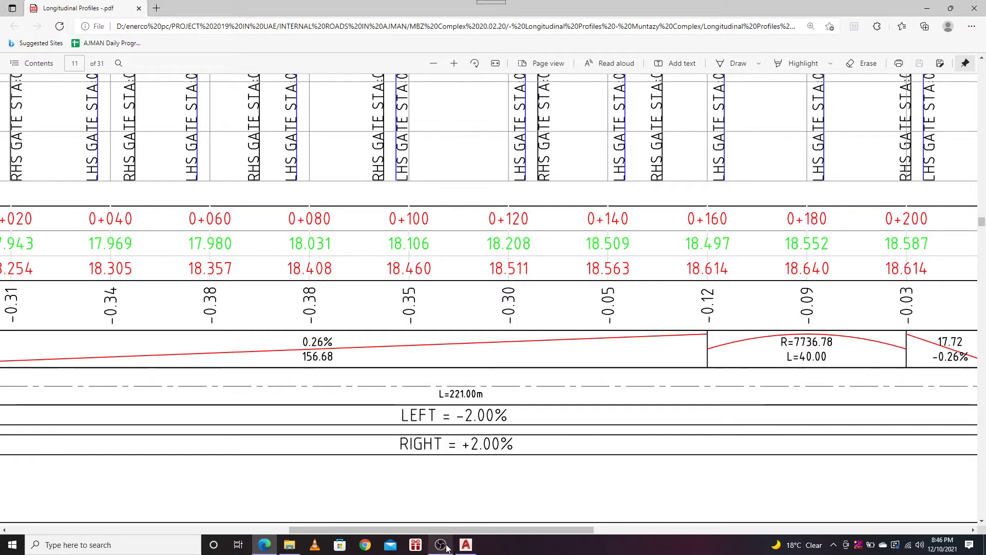
pyautogui.click(466, 545)
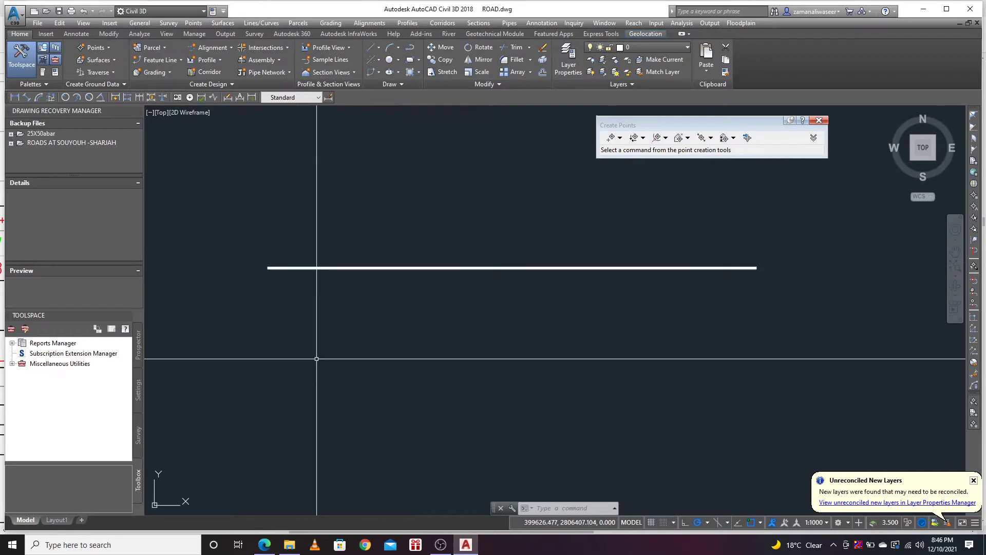
# Create a manual point just above the polyline's west end with the default description and elevation 18.
pyautogui.click(620, 138)
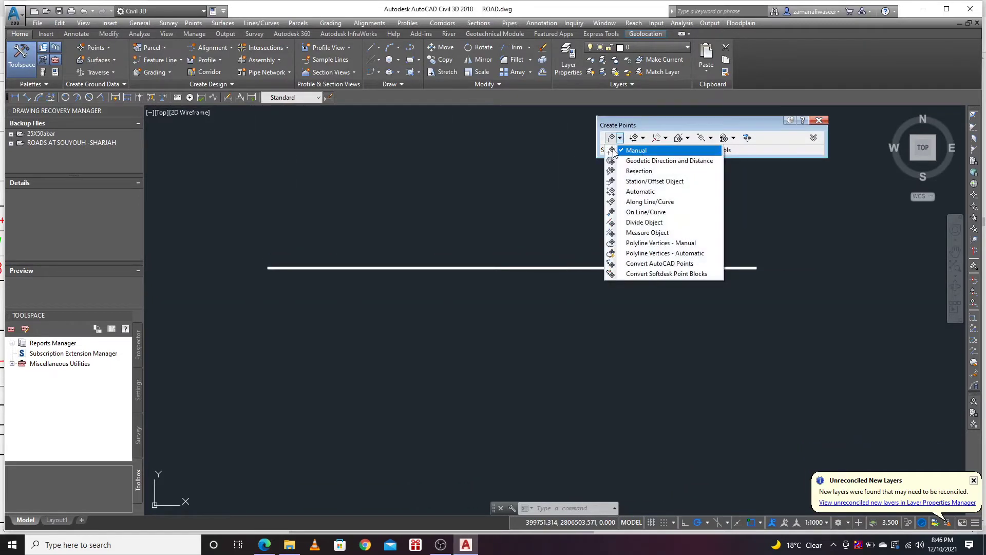
pyautogui.click(640, 151)
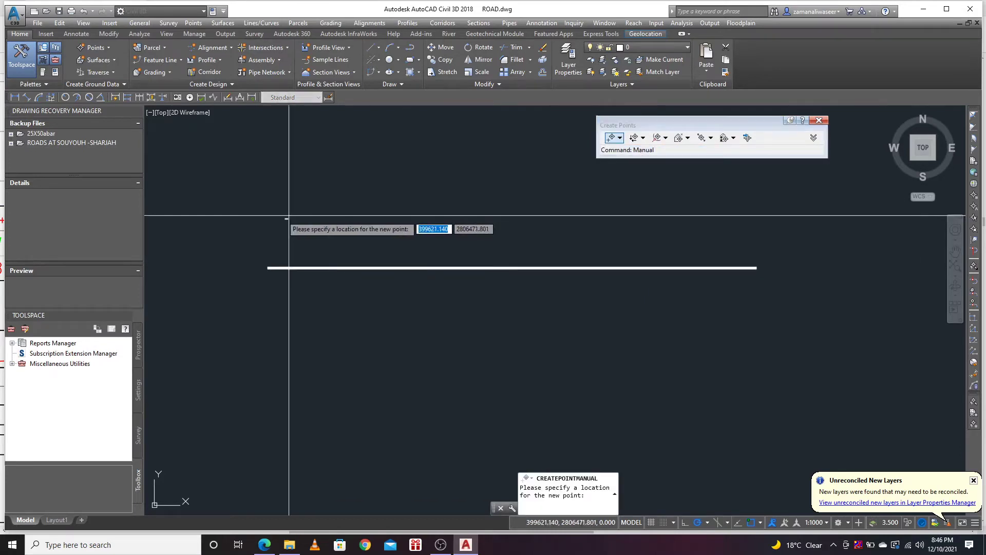
pyautogui.click(255, 211)
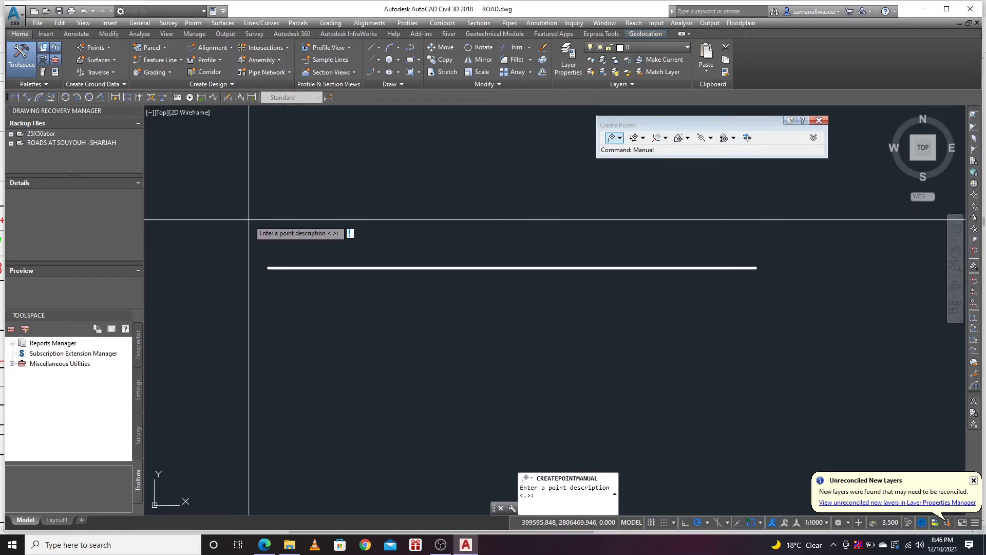
pyautogui.press('Return')
pyautogui.write('18')
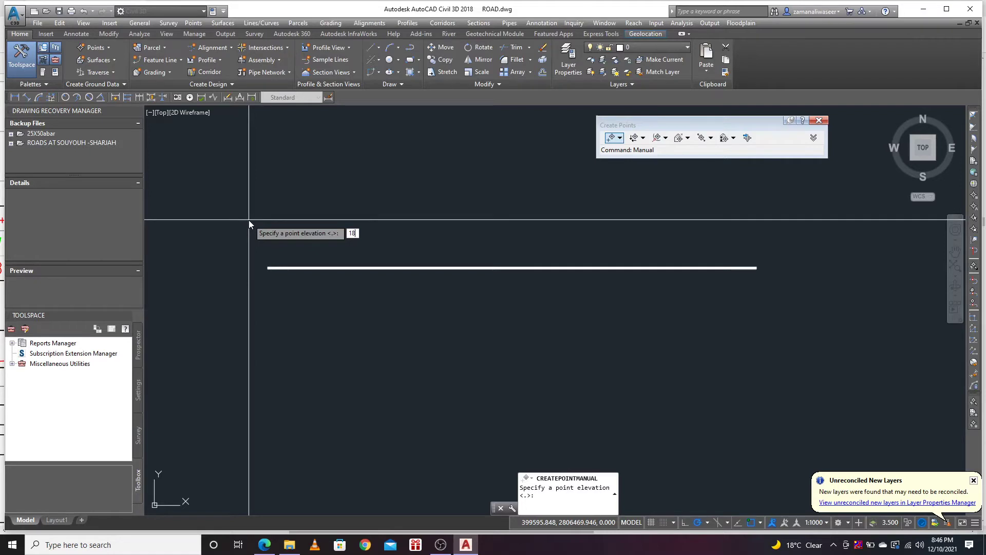
pyautogui.press('Return')
pyautogui.scroll(6, 250, 219)
pyautogui.scroll(-6, 288, 219)
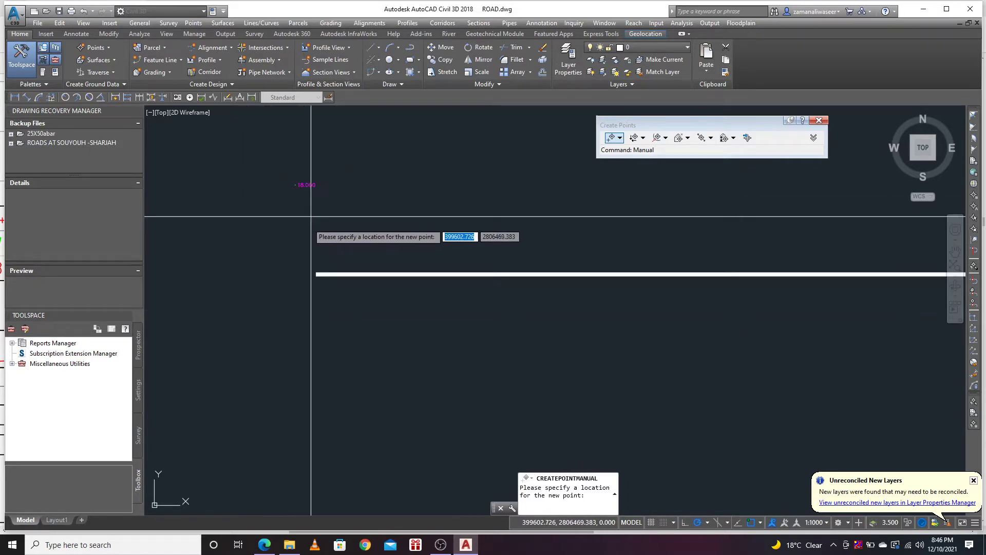
# Add a second manual point below the polyline's west end with the default description and elevation 18.
pyautogui.click(276, 332)
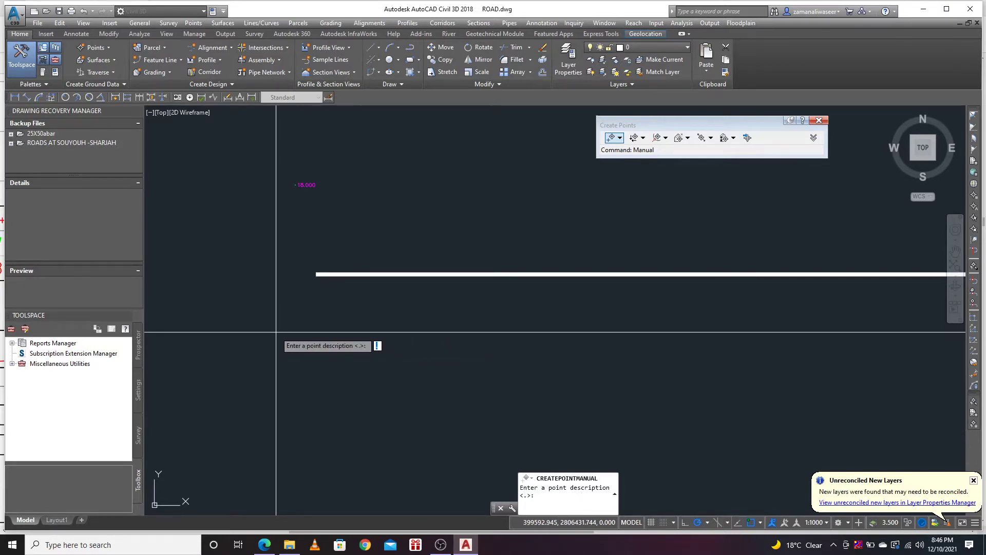
pyautogui.press('Return')
pyautogui.write('18')
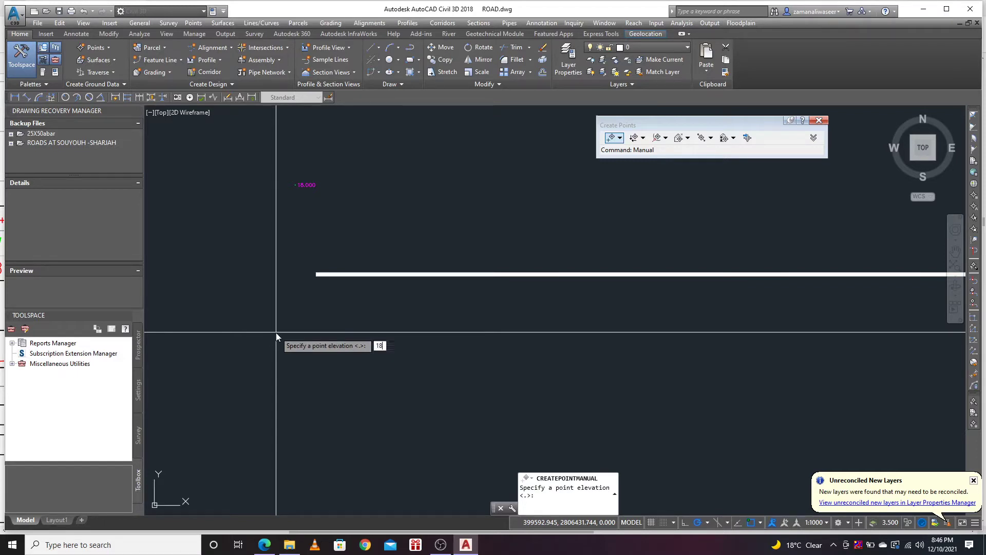
pyautogui.press('Return')
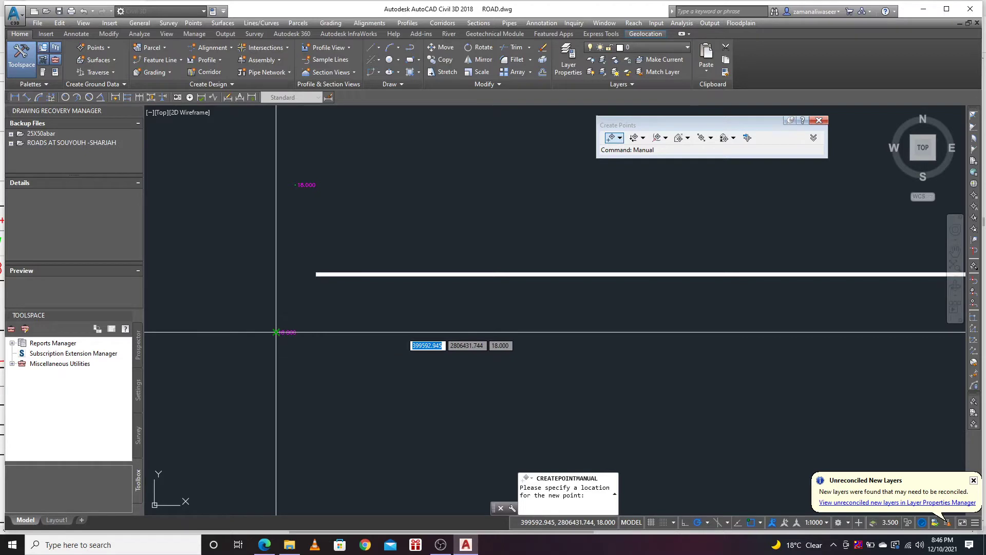
pyautogui.scroll(-2, 272, 220)
pyautogui.scroll(-2, 272, 219)
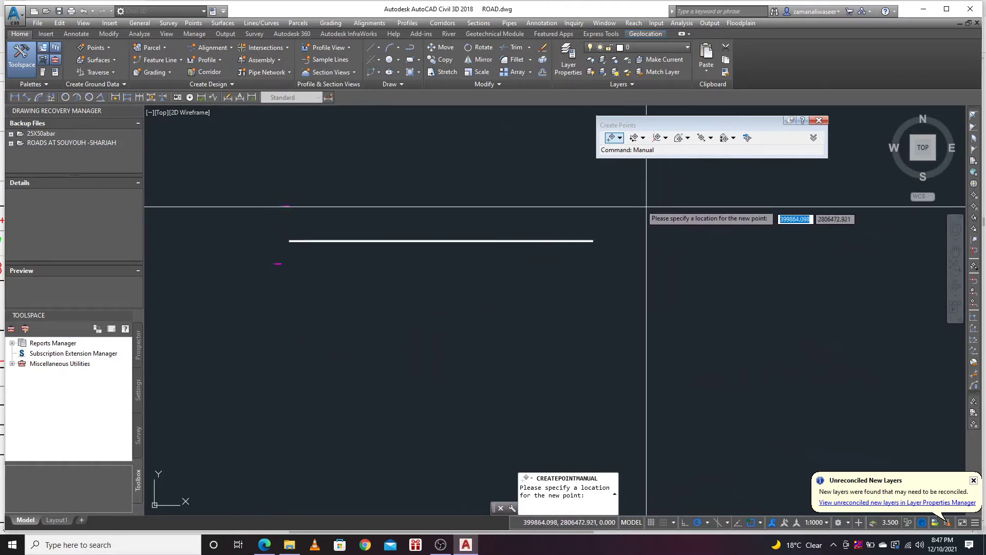
# Create a third manual point above the polyline's east end with description 18 and elevation 18.
pyautogui.click(626, 204)
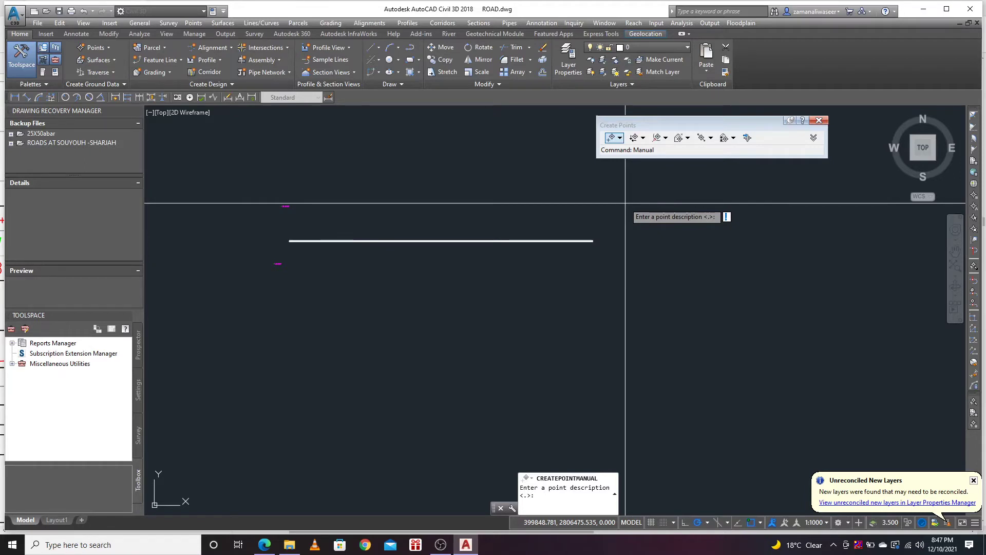
pyautogui.write('1')
pyautogui.press('Return')
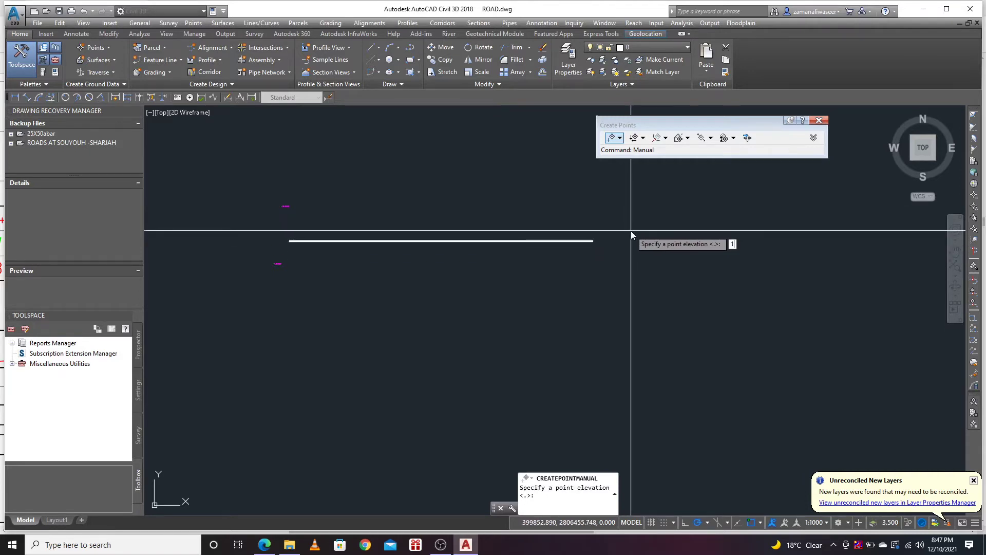
pyautogui.press('Return')
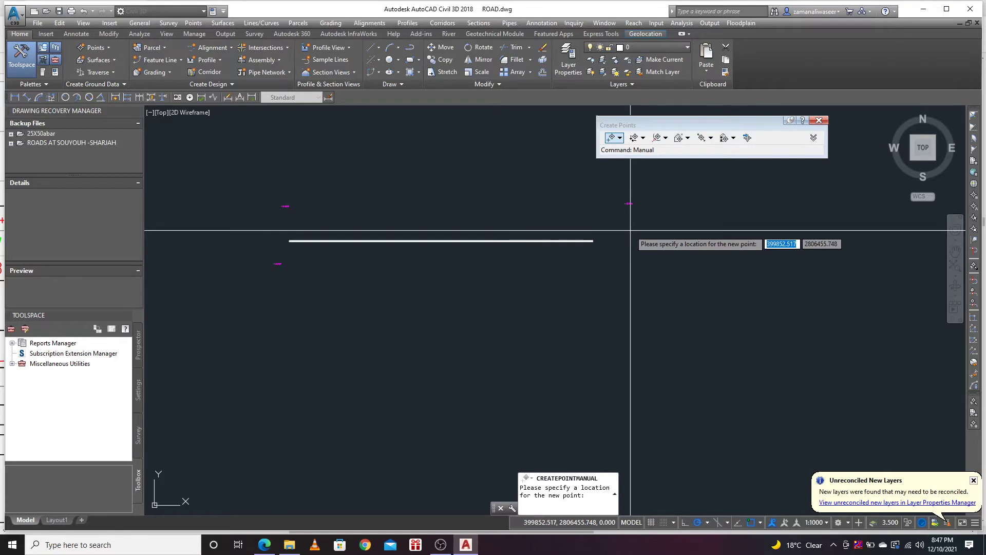
# Add a fourth manual point below the polyline's east end with the default description and elevation 18, and end point creation.
pyautogui.click(623, 271)
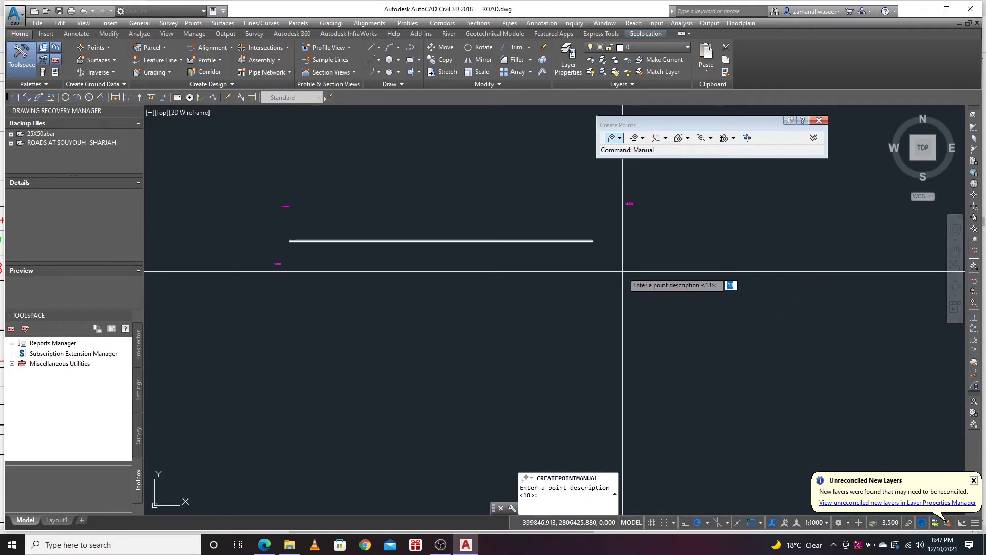
pyautogui.press('Return')
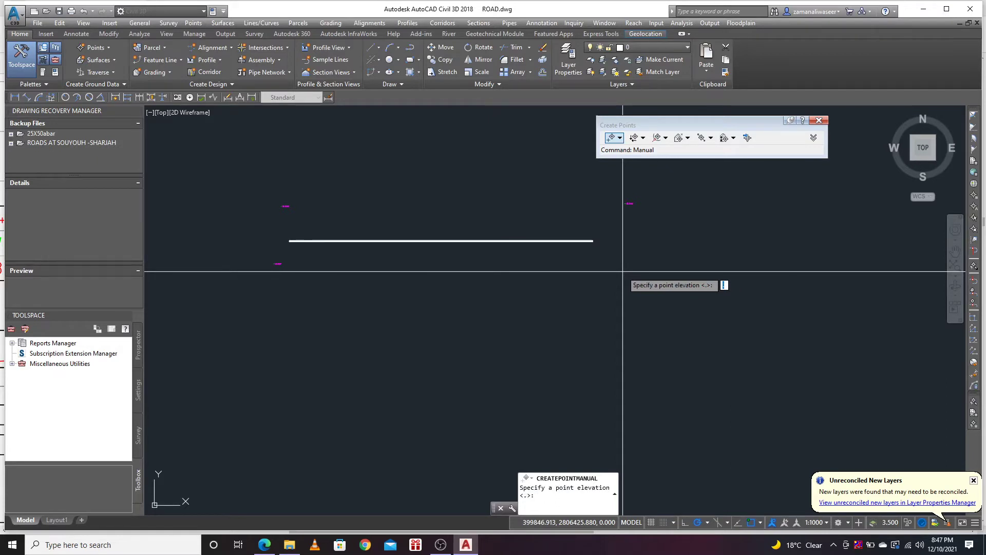
pyautogui.write('18')
pyautogui.press('Return')
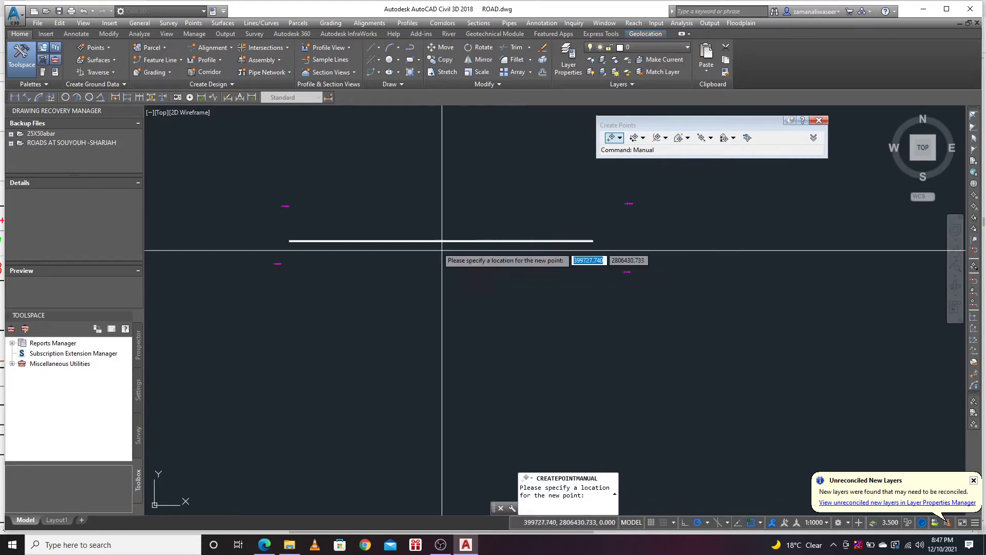
pyautogui.click(386, 325)
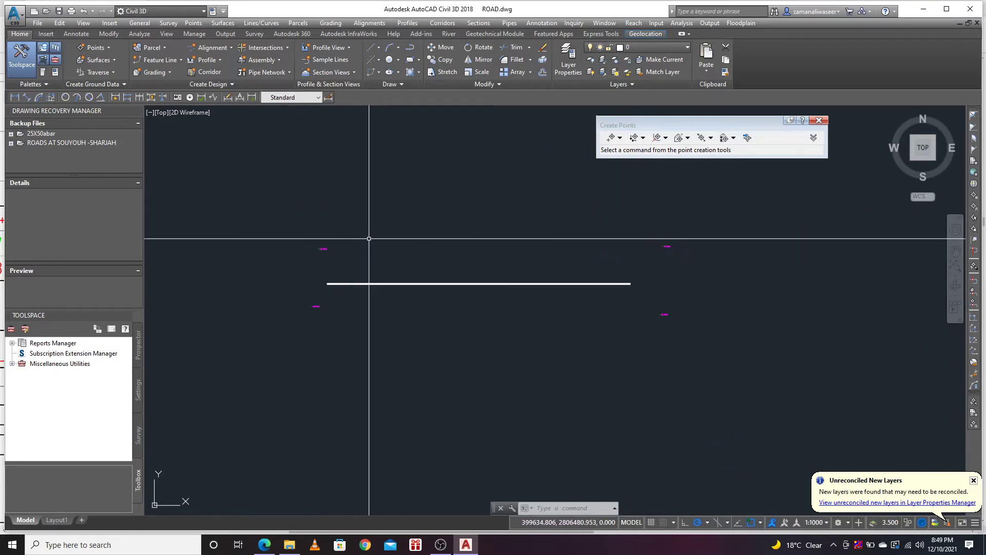
# Create a TIN surface named OGL on layer C-TOPO with the Standard style.
pyautogui.click(102, 61)
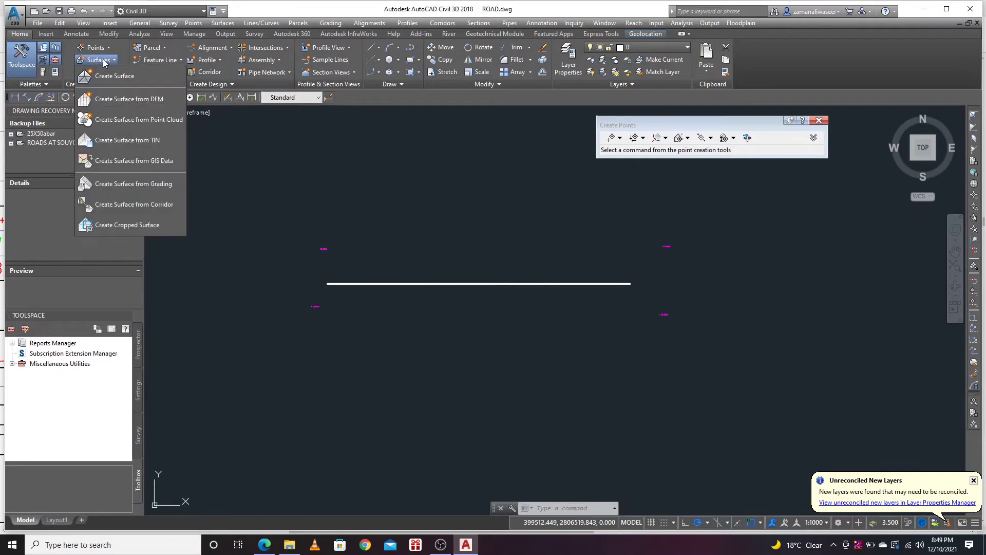
pyautogui.click(102, 77)
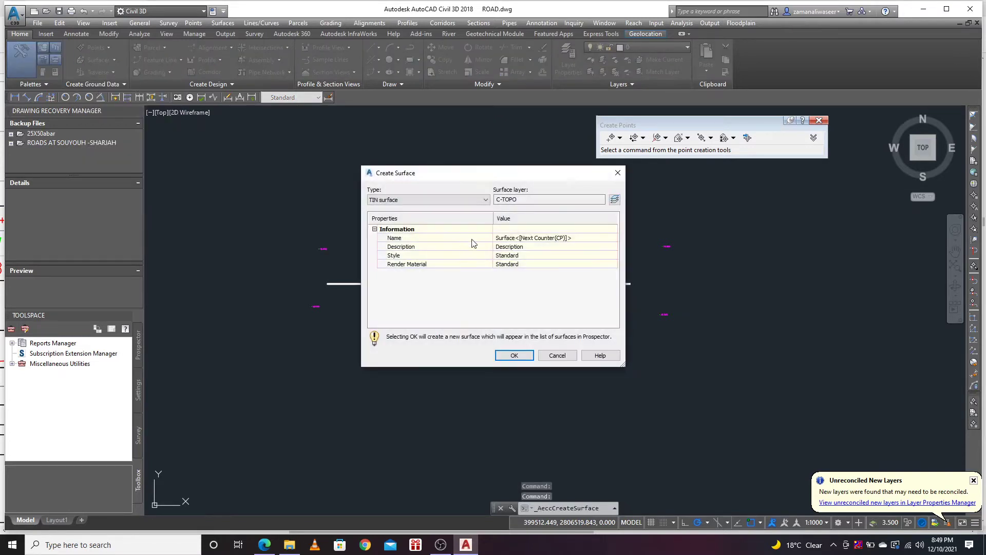
pyautogui.click(563, 238)
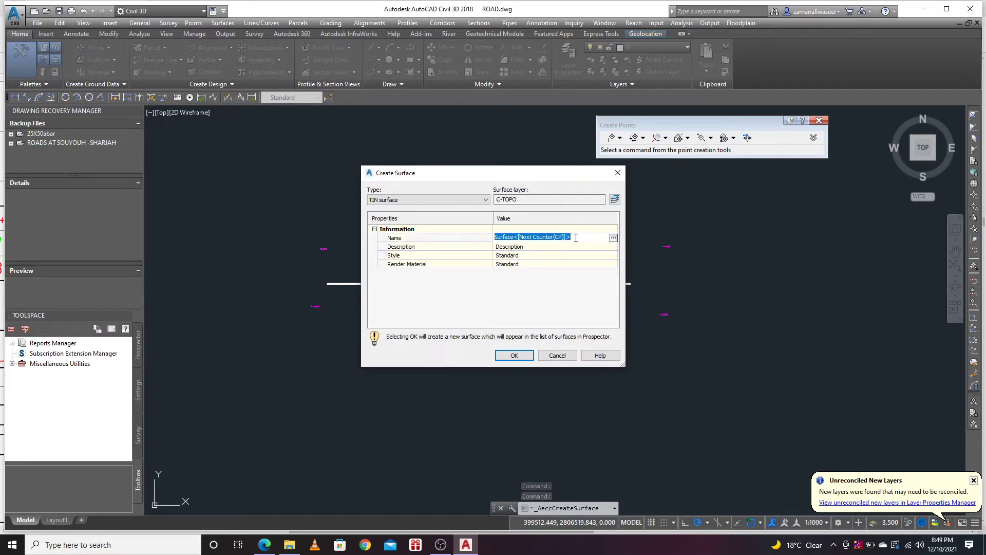
pyautogui.write('OGL')
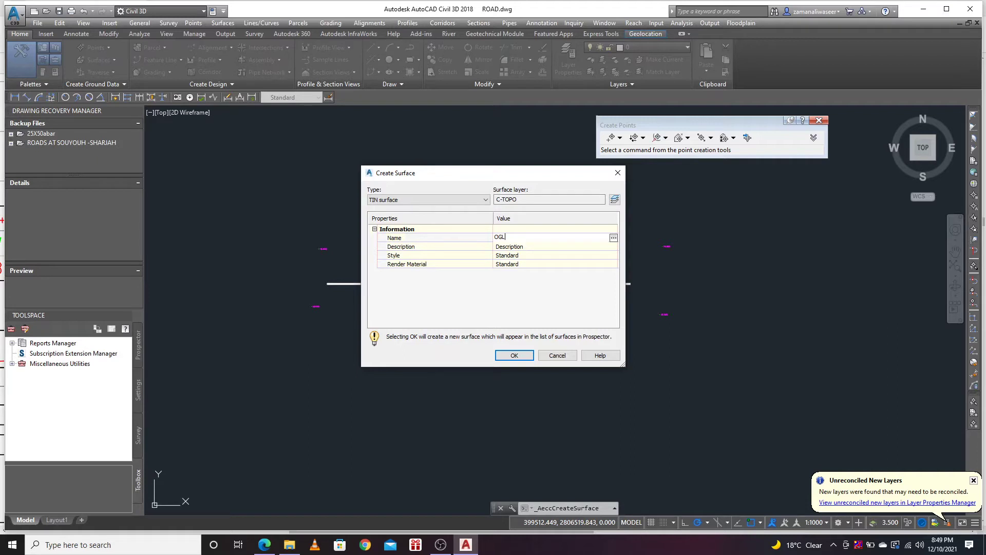
pyautogui.click(514, 356)
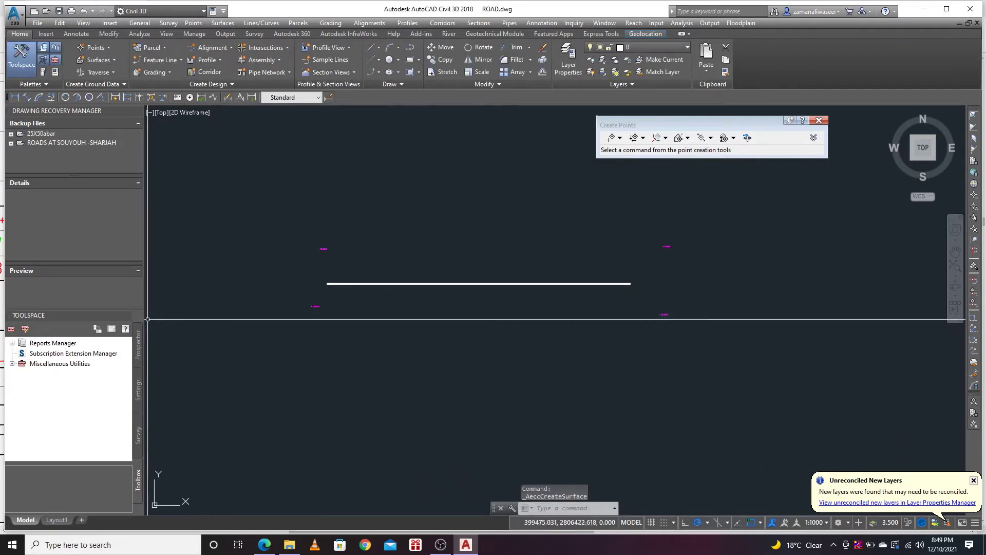
# Close the Drawing Recovery Manager and expand the OGL surface's definition in the Prospector tree.
pyautogui.click(137, 110)
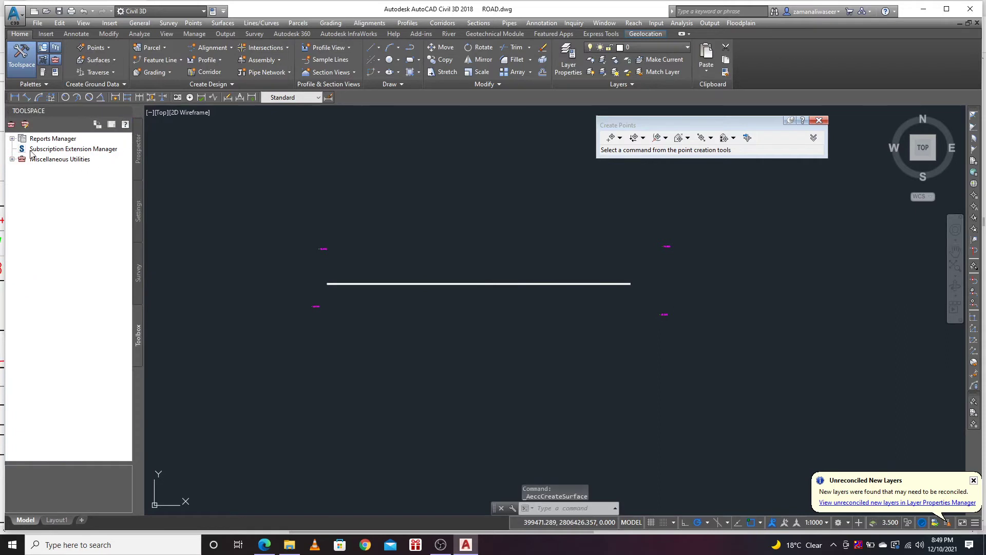
pyautogui.click(138, 155)
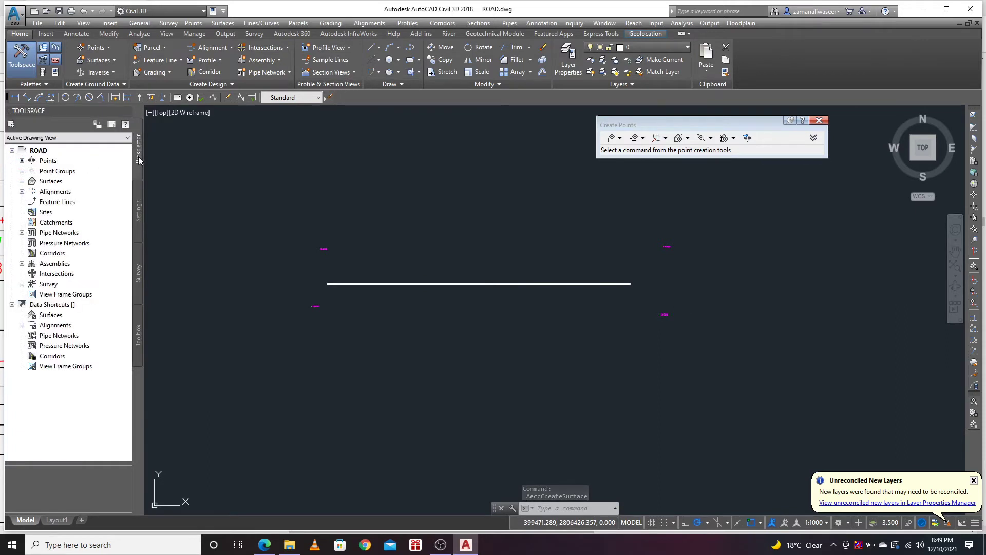
pyautogui.click(22, 182)
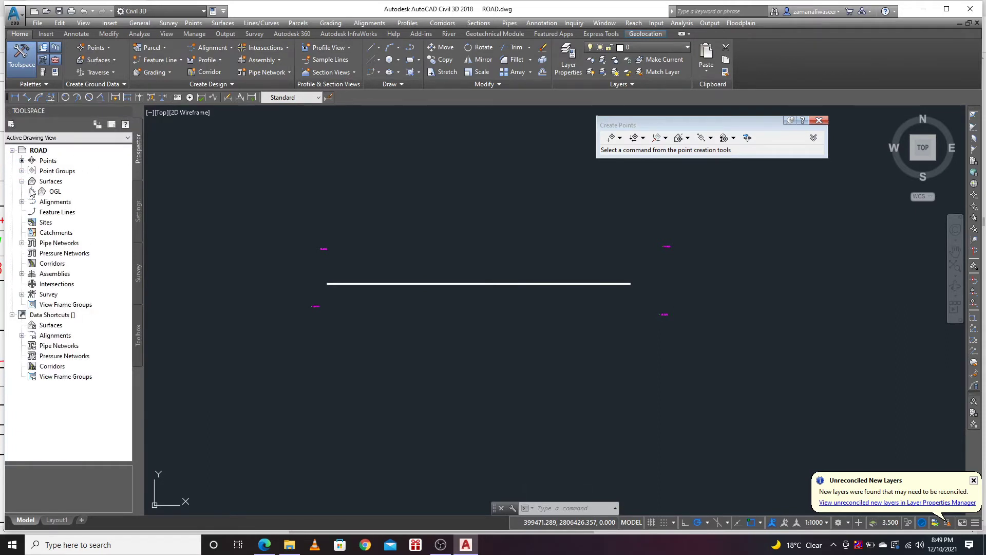
pyautogui.click(31, 192)
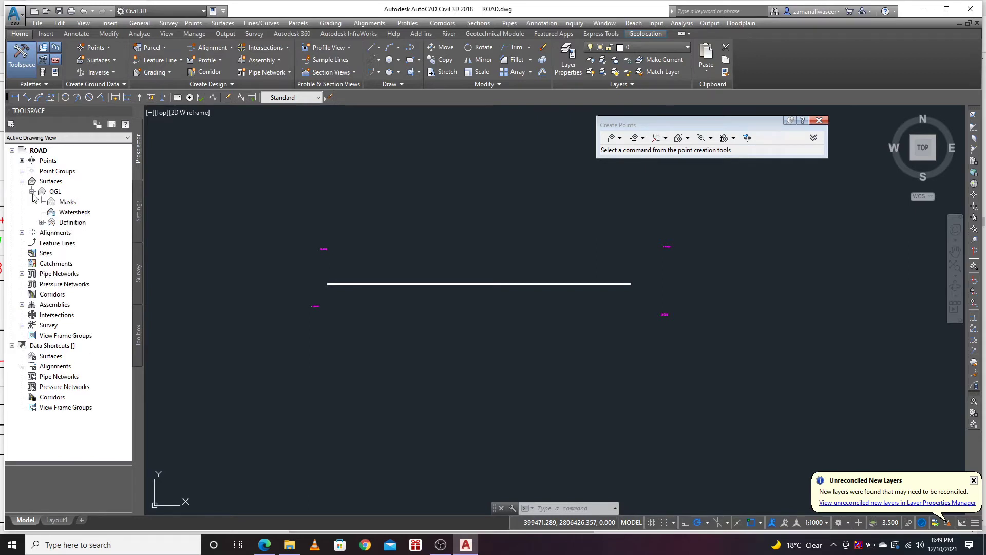
pyautogui.click(42, 222)
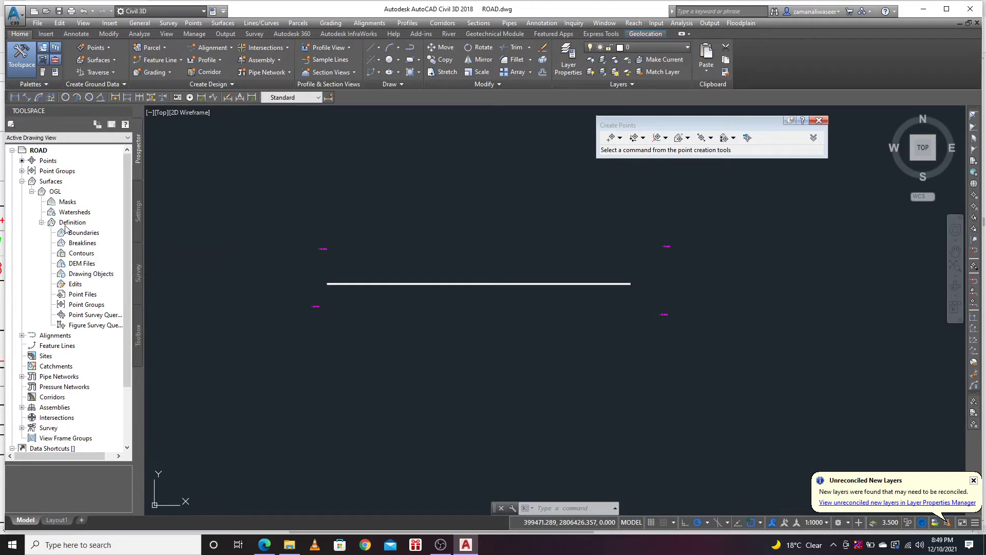
# Add the _All Points point group to the OGL surface definition.
pyautogui.click(90, 307)
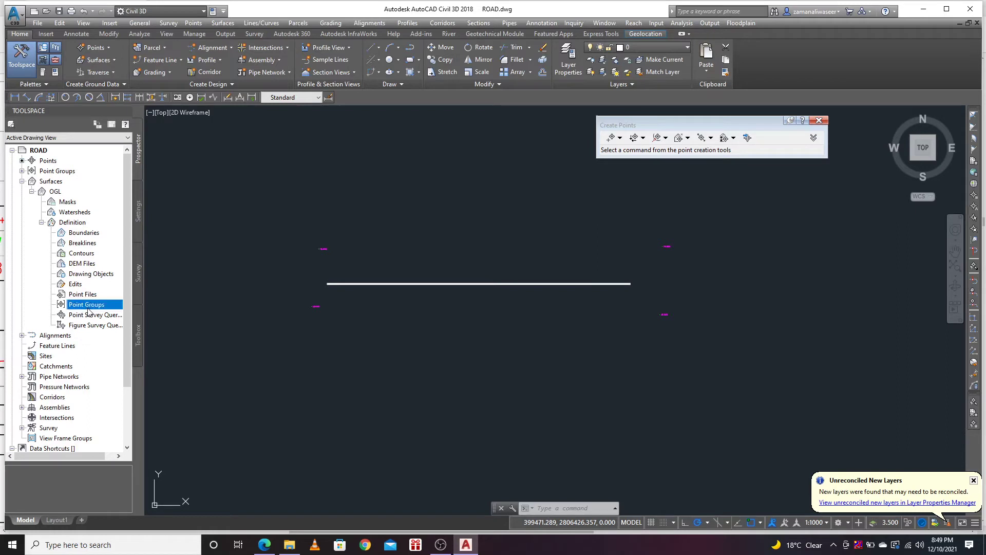
pyautogui.rightClick(91, 308)
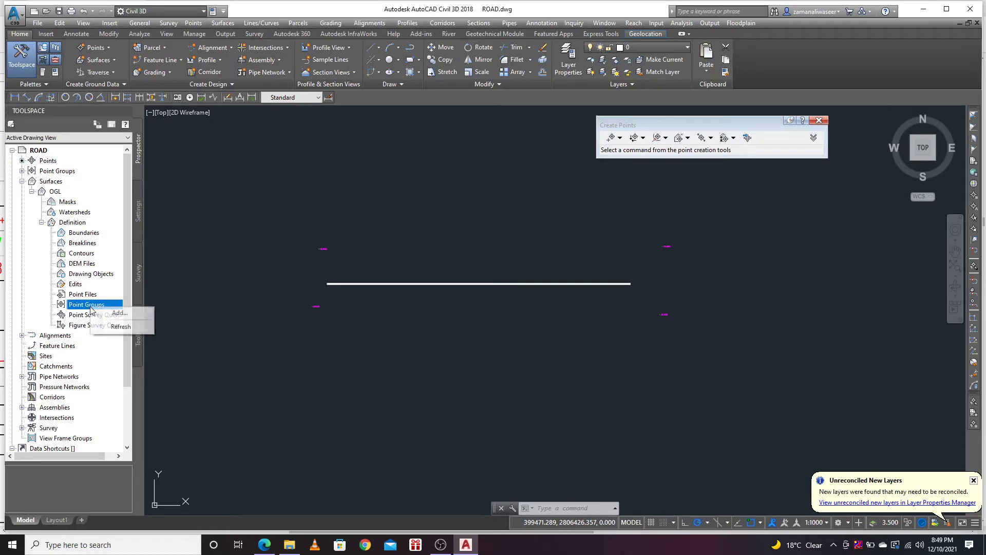
pyautogui.click(117, 313)
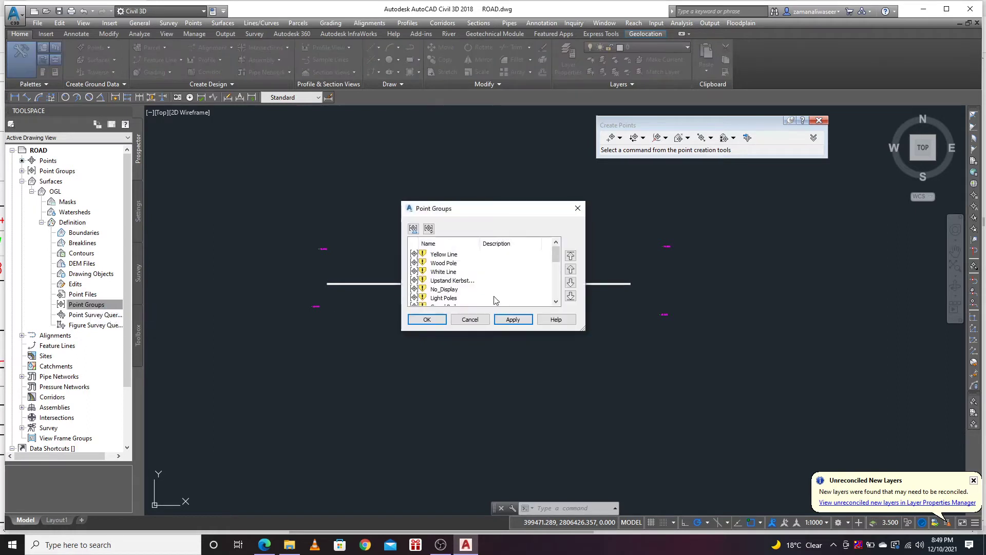
pyautogui.scroll(-5, 465, 274)
pyautogui.click(462, 272)
pyautogui.click(435, 298)
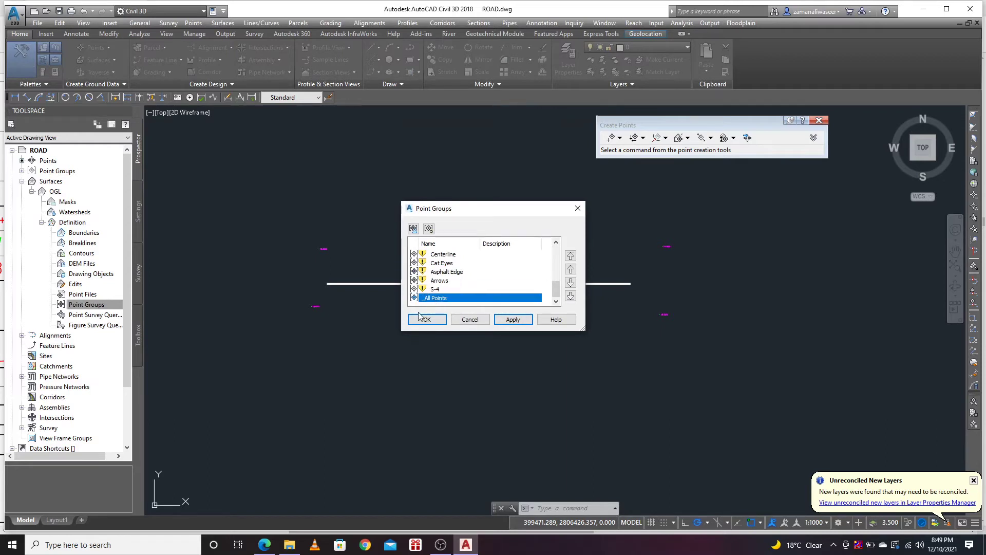
pyautogui.click(426, 320)
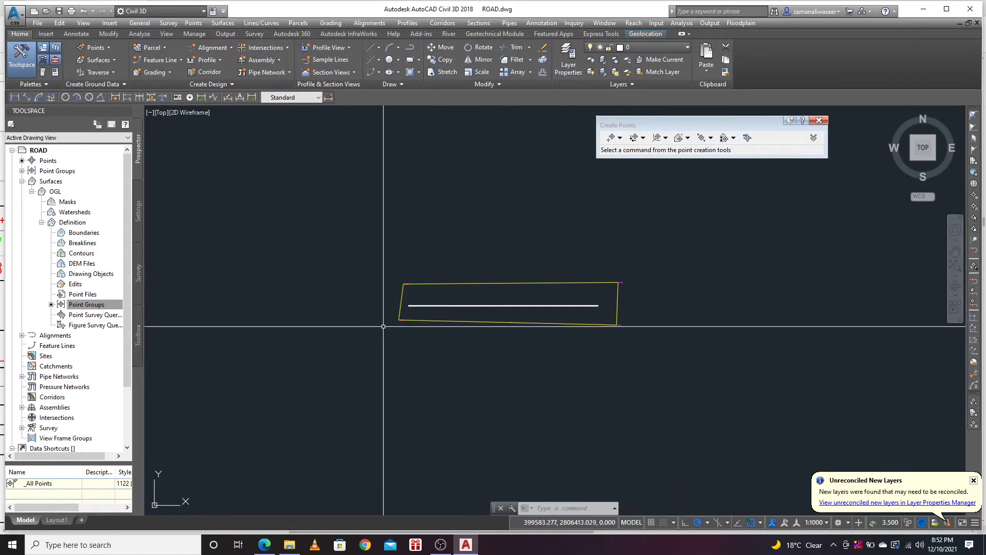
# Examine the OGL surface boundary and corner point elevations around the polyline, selecting the surface and clearing the selection.
pyautogui.scroll(2, 576, 328)
pyautogui.moveTo(759, 341); pyautogui.dragTo(687, 325, button='middle')
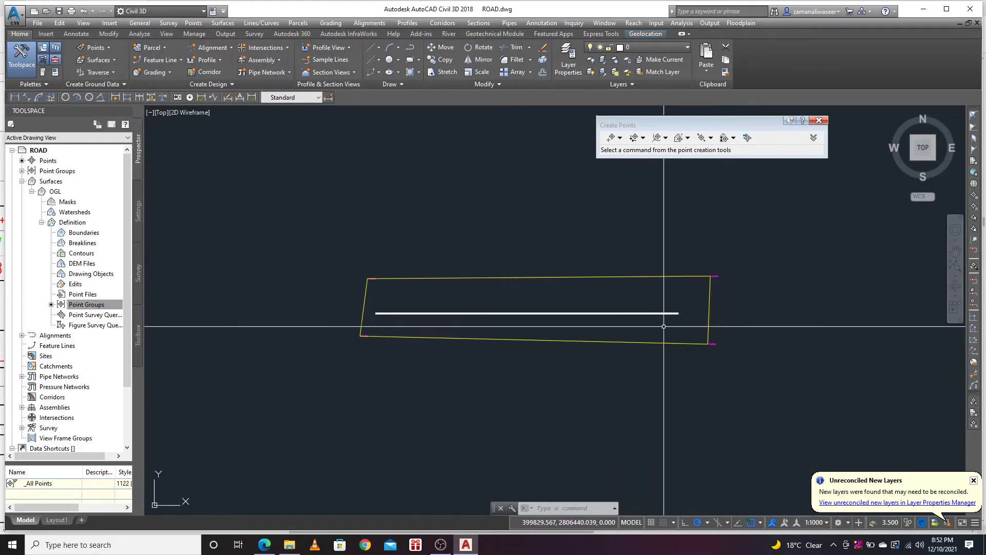
pyautogui.scroll(5, 391, 298)
pyautogui.click(405, 192)
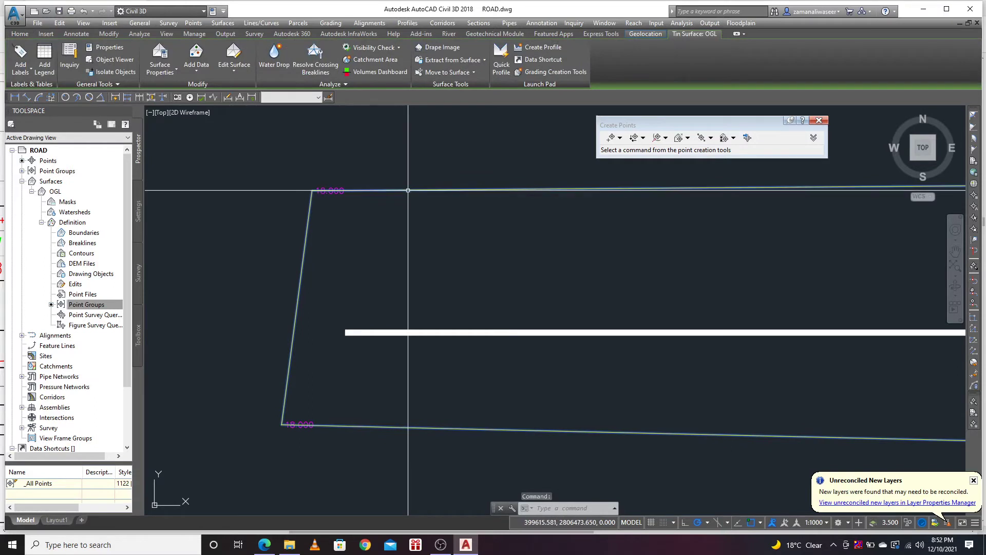
pyautogui.scroll(-2, 400, 267)
pyautogui.click(409, 285)
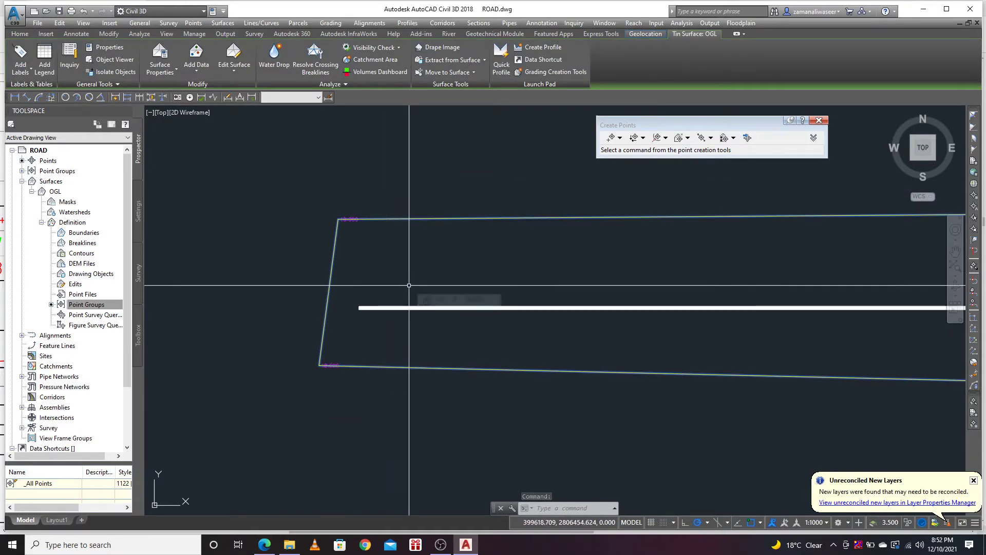
pyautogui.press('Escape')
pyautogui.scroll(-4, 310, 312)
pyautogui.scroll(4, 311, 312)
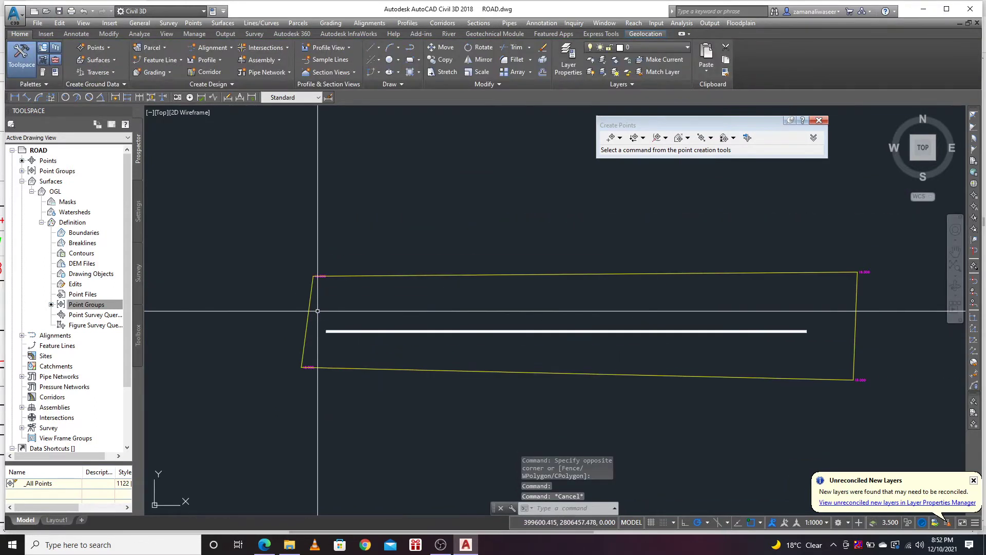
pyautogui.scroll(-2, 348, 322)
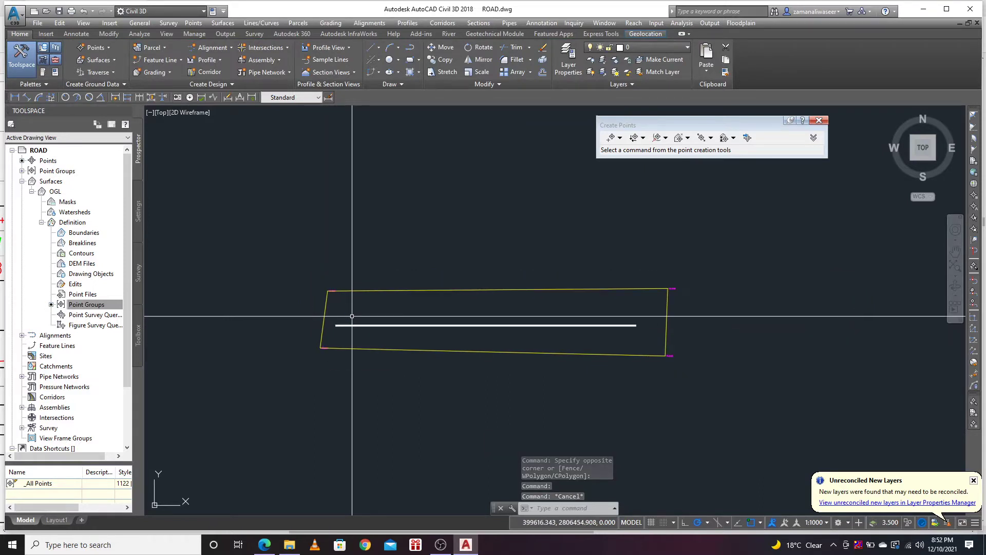
# Start an alignment from objects using the road polyline and accept its west-to-east direction.
pyautogui.click(212, 48)
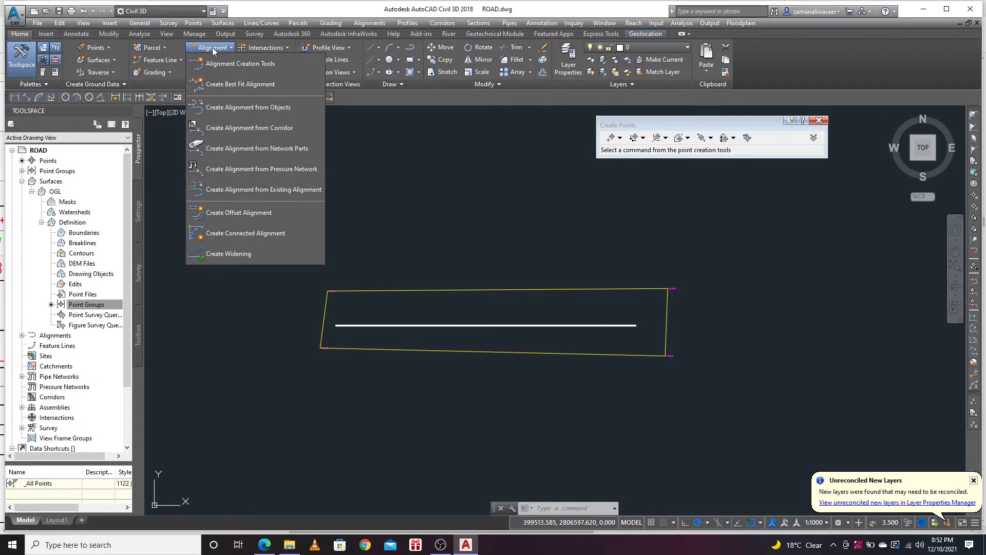
pyautogui.click(237, 108)
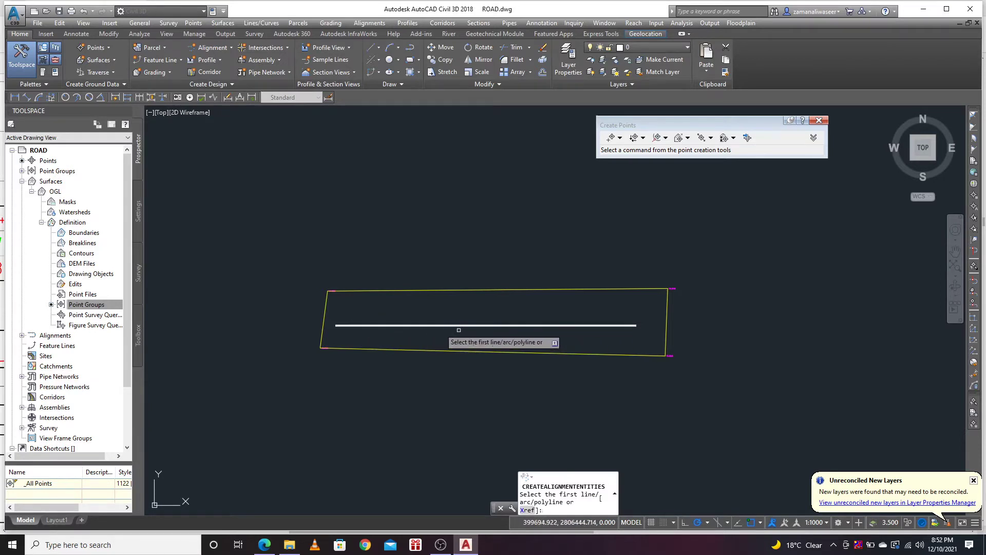
pyautogui.click(343, 324)
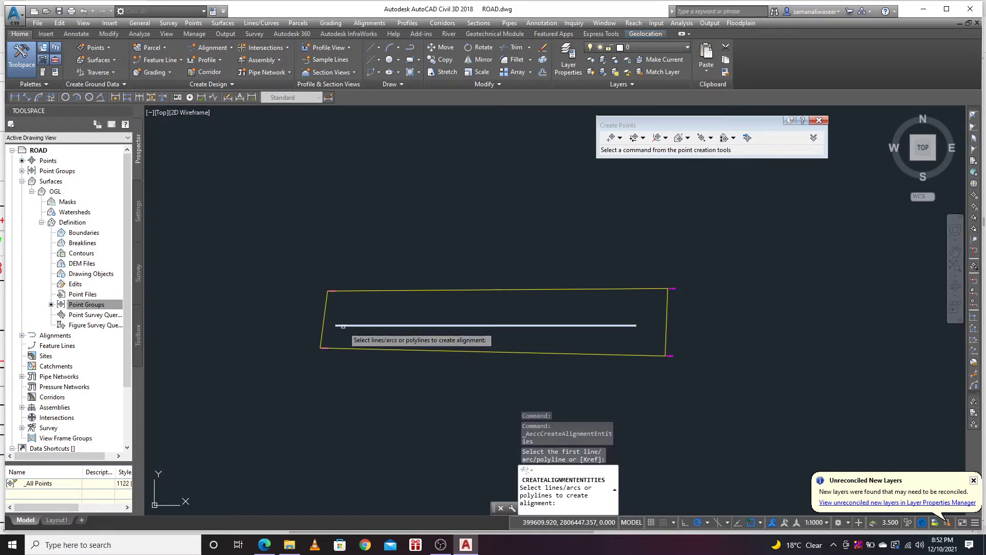
pyautogui.press('Return')
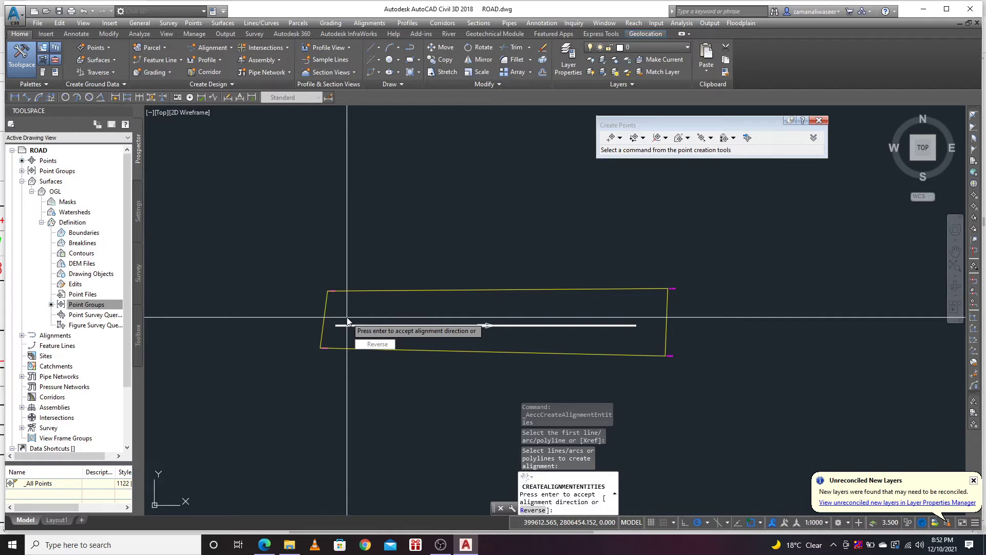
pyautogui.press('Return')
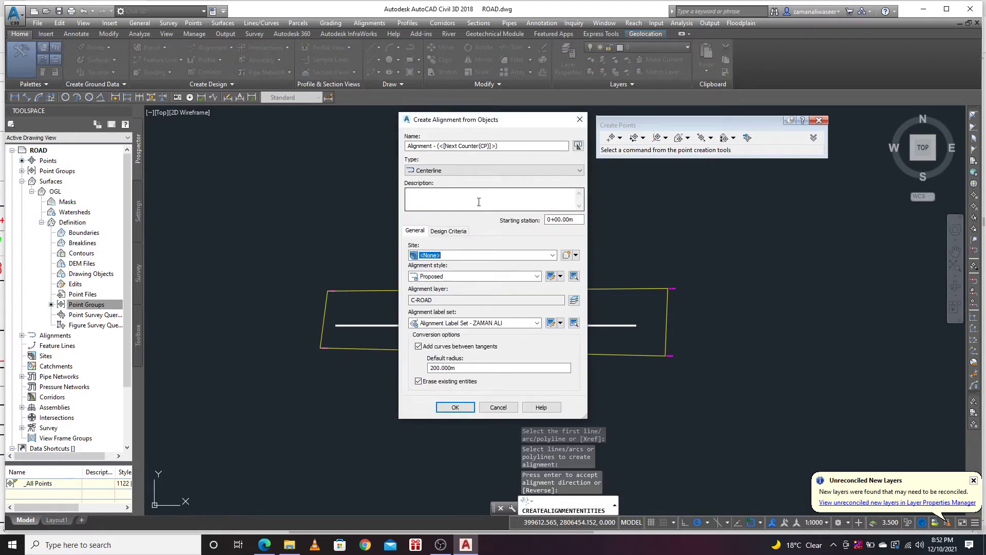
# Name the new centerline alignment ROAD 1.
pyautogui.moveTo(500, 147); pyautogui.dragTo(405, 149)
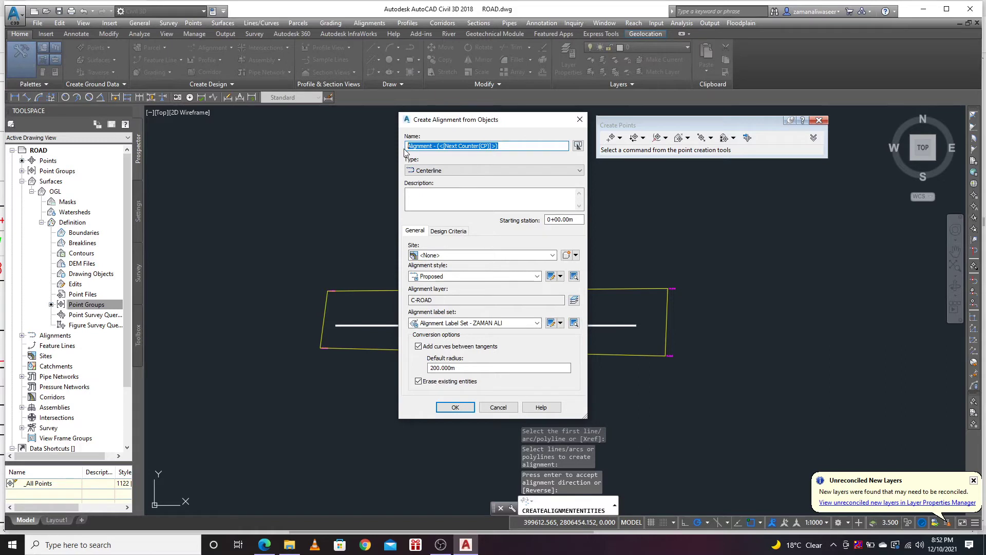
pyautogui.write('R')
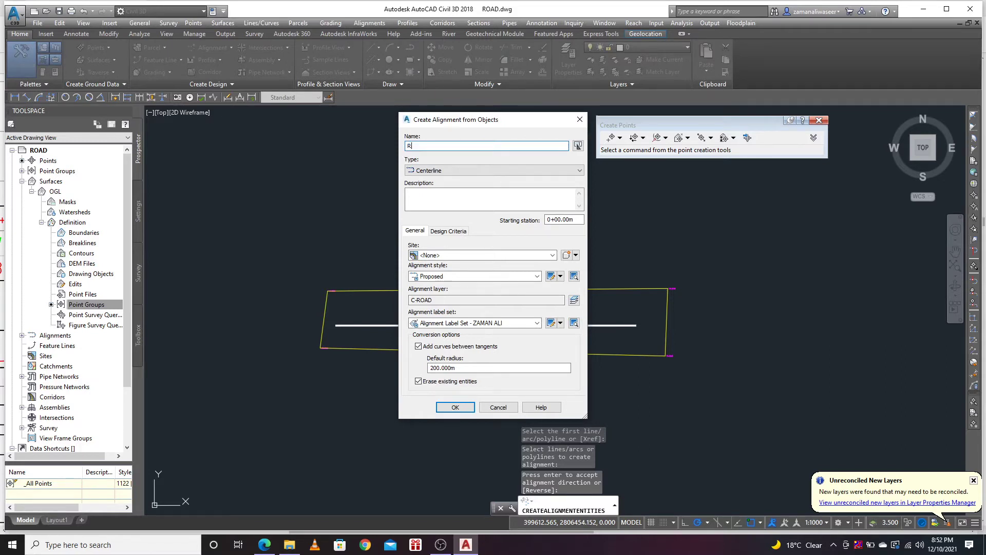
pyautogui.write('OAD 1')
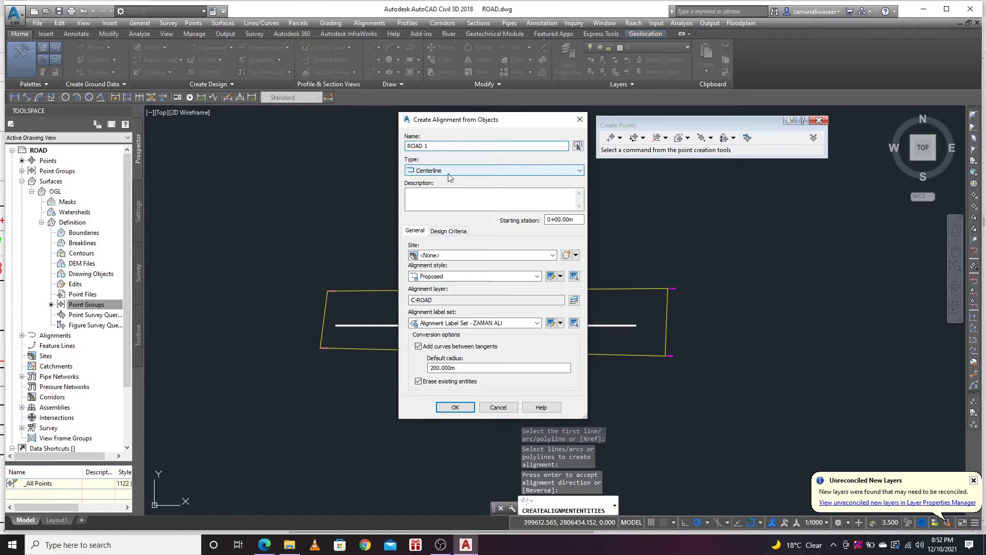
# Set the alignment's starting design speed to 60 km/h, enable criteria-based design, and create the ROAD 1 alignment.
pyautogui.click(442, 231)
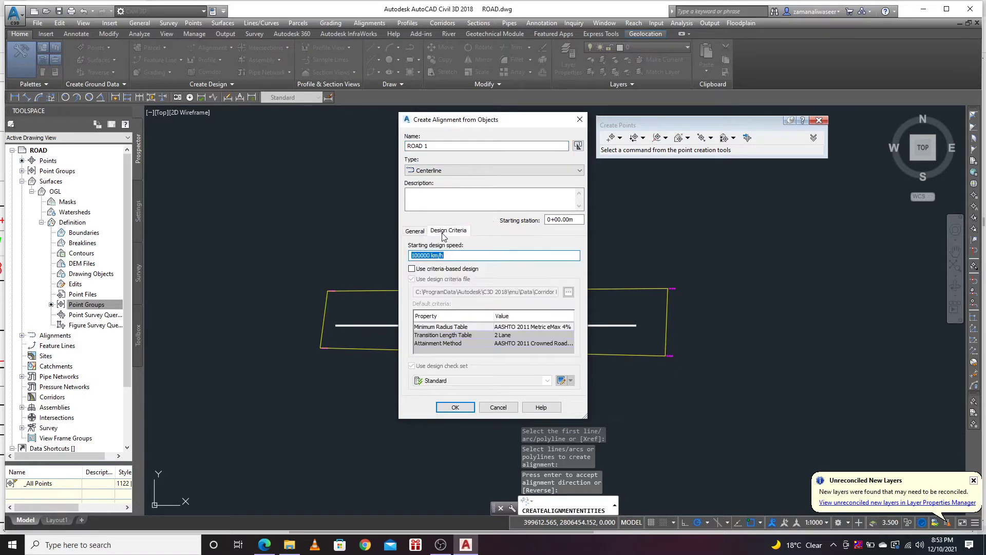
pyautogui.write('6')
pyautogui.click(419, 269)
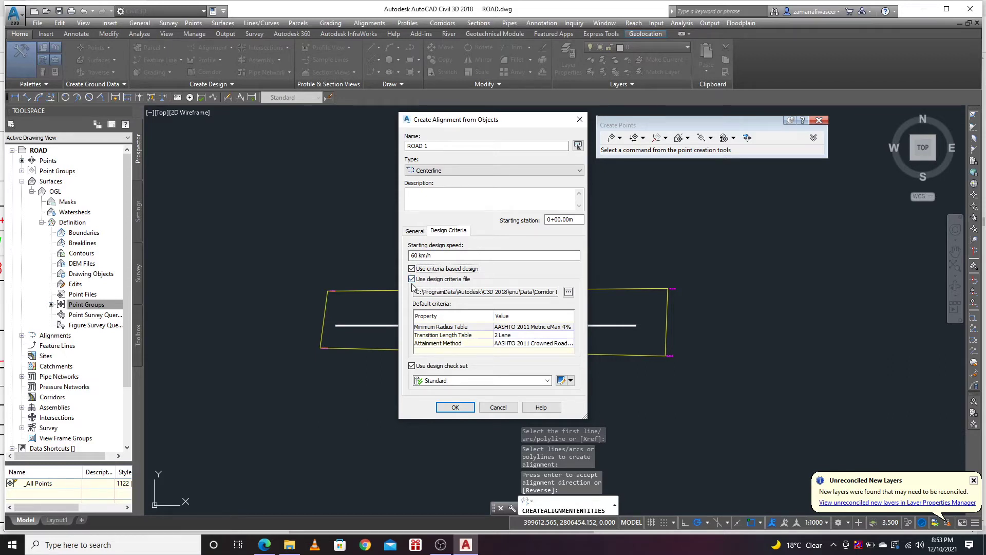
pyautogui.click(463, 326)
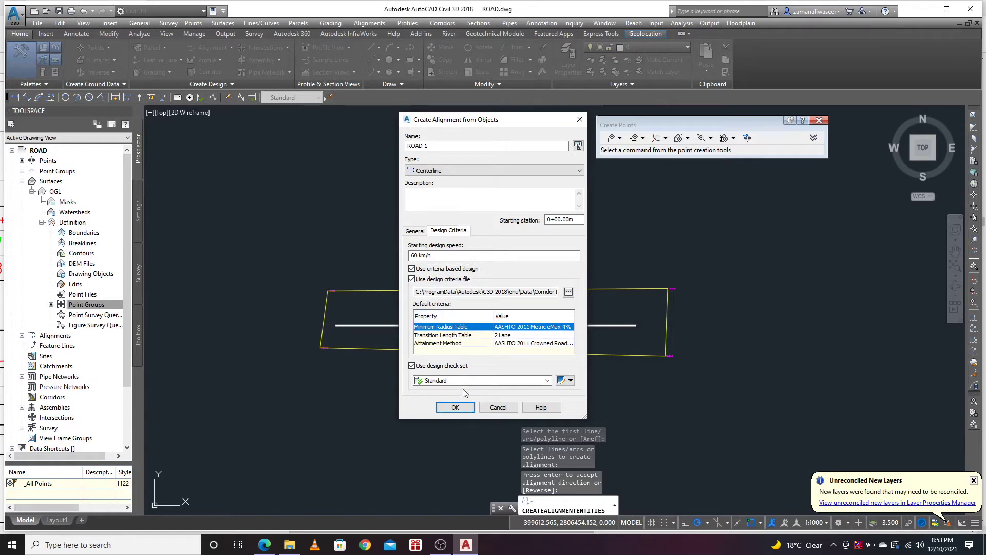
pyautogui.click(455, 407)
# Examine the station labels along the ROAD 1 alignment from its start to its end within the OGL surface.
pyautogui.scroll(6, 539, 329)
pyautogui.scroll(-4, 606, 319)
pyautogui.scroll(4, 628, 317)
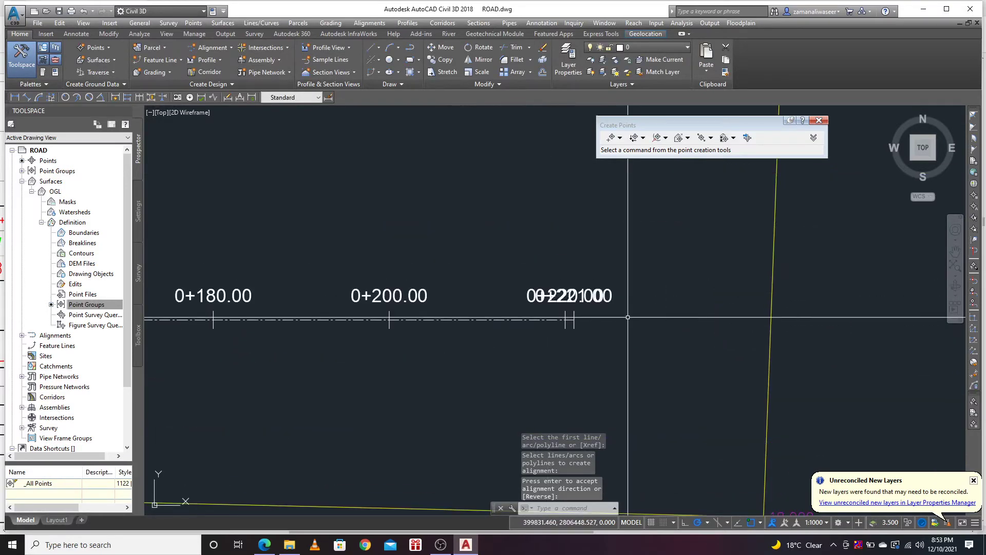
pyautogui.scroll(2, 548, 346)
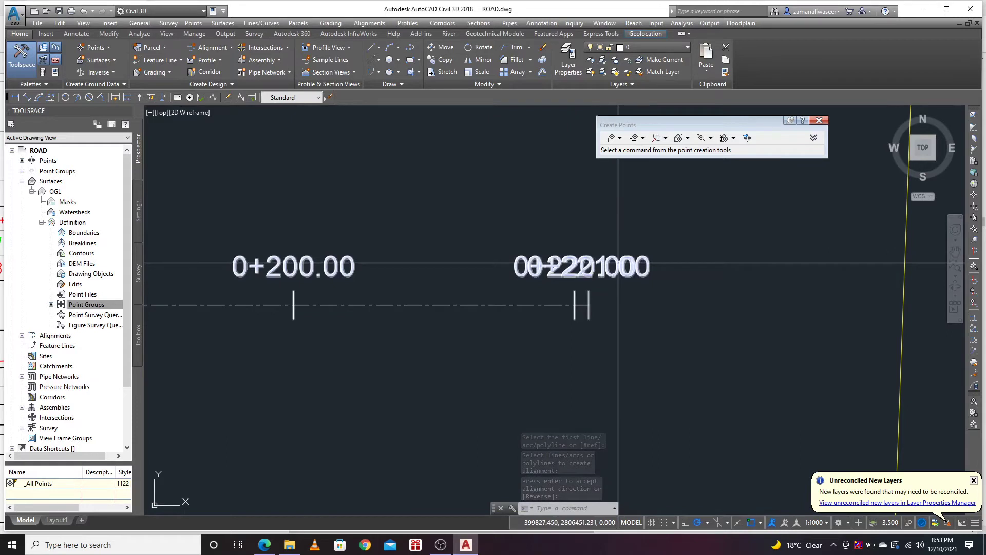
pyautogui.scroll(-5, 627, 266)
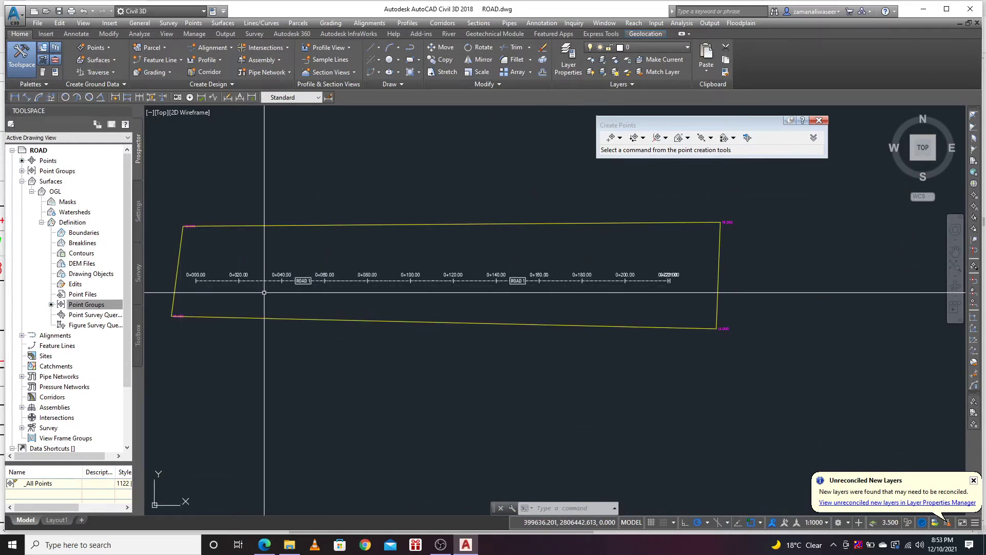
pyautogui.scroll(-2, 355, 303)
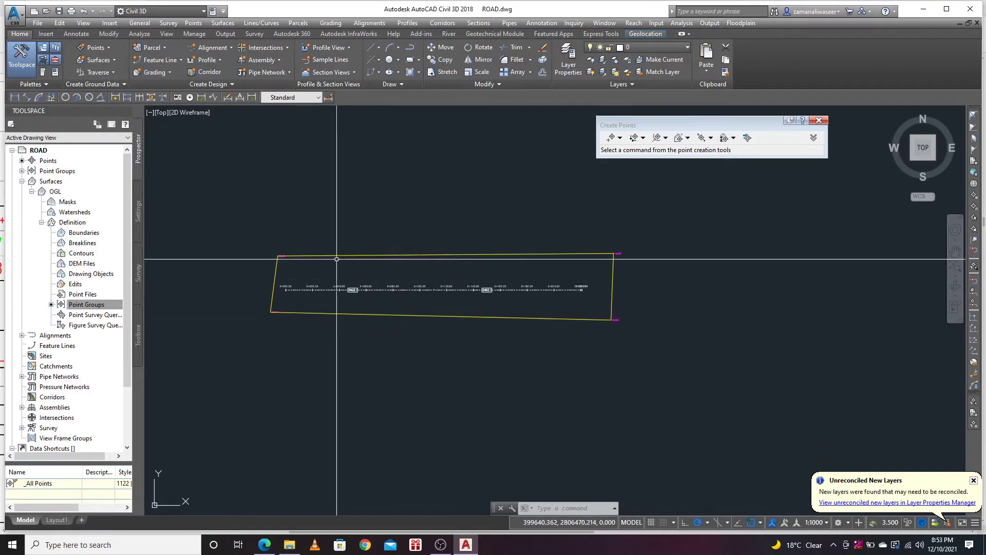
pyautogui.scroll(-1, 355, 323)
pyautogui.scroll(1, 401, 286)
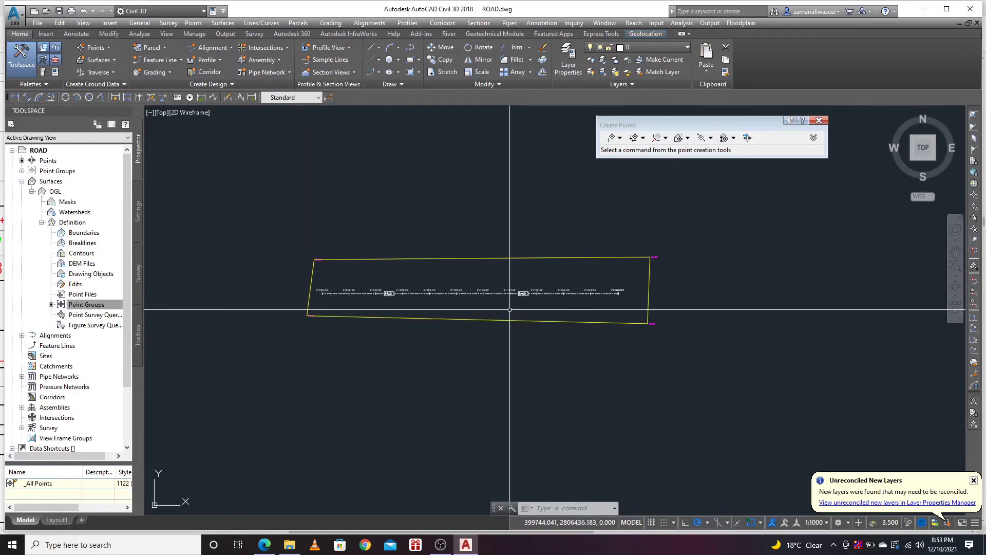
pyautogui.scroll(6, 320, 302)
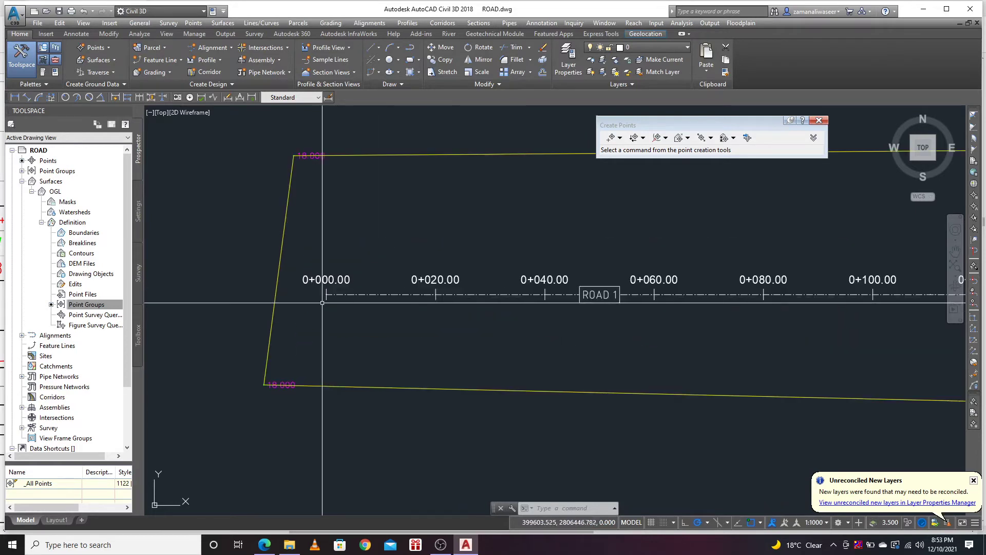
# Sample the OGL surface along the full ROAD 1 alignment as a surface profile and start drawing it in a profile view.
pyautogui.click(375, 295)
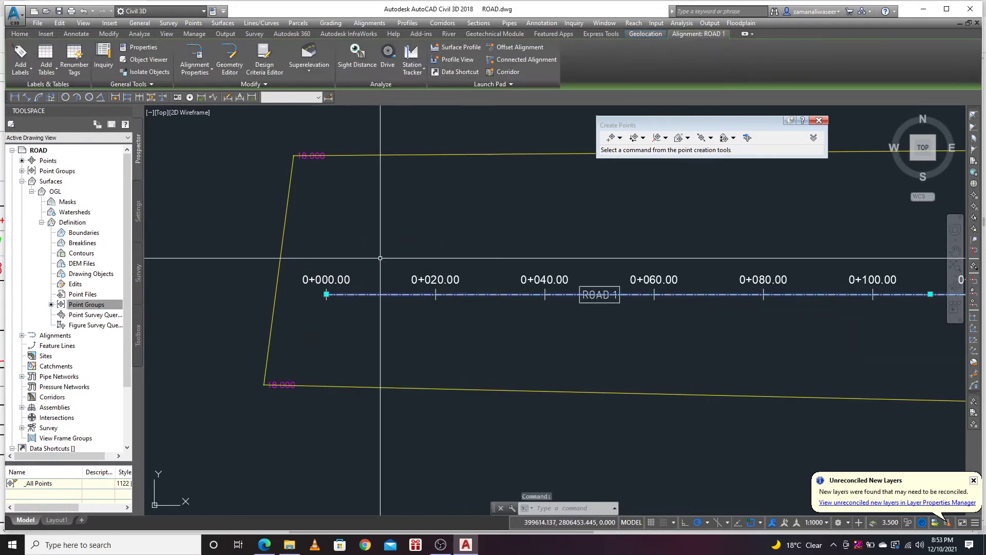
pyautogui.click(460, 49)
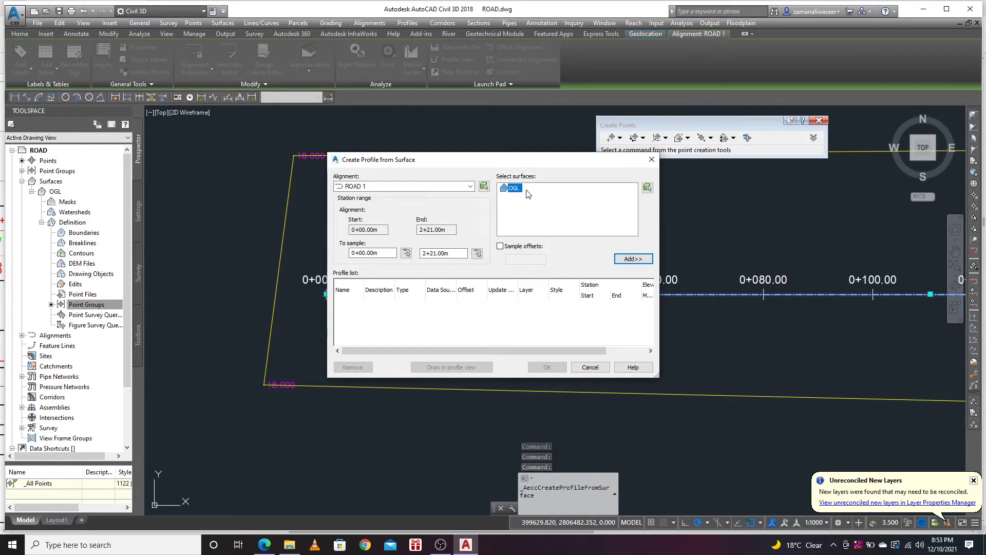
pyautogui.click(628, 259)
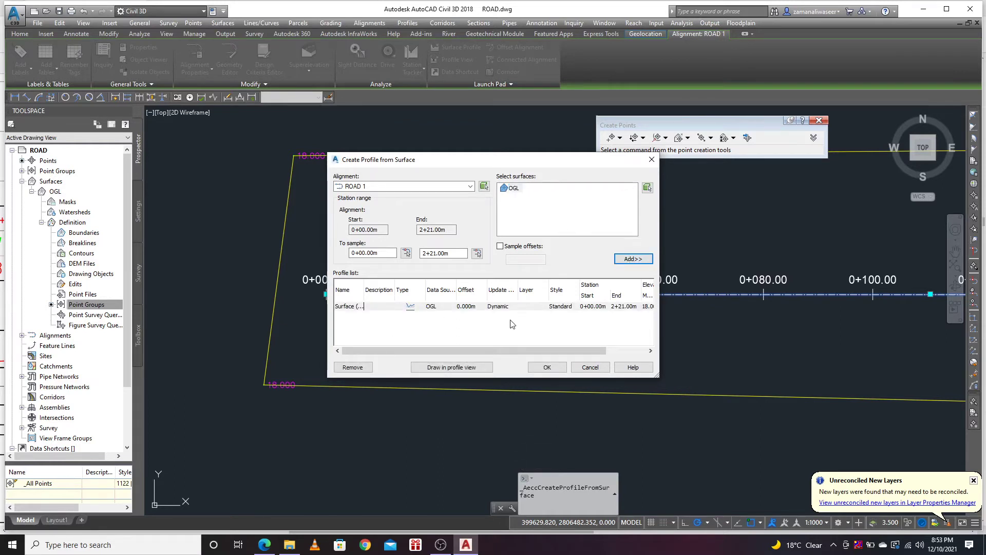
pyautogui.click(440, 368)
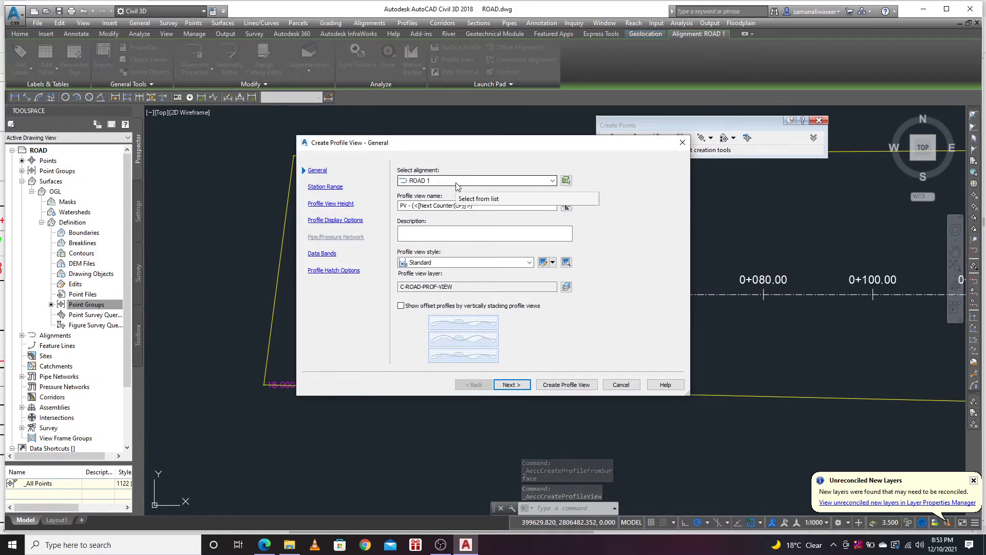
# Assign the author's custom profile view style, keeping the default station range, automatic height and profile display options.
pyautogui.click(450, 263)
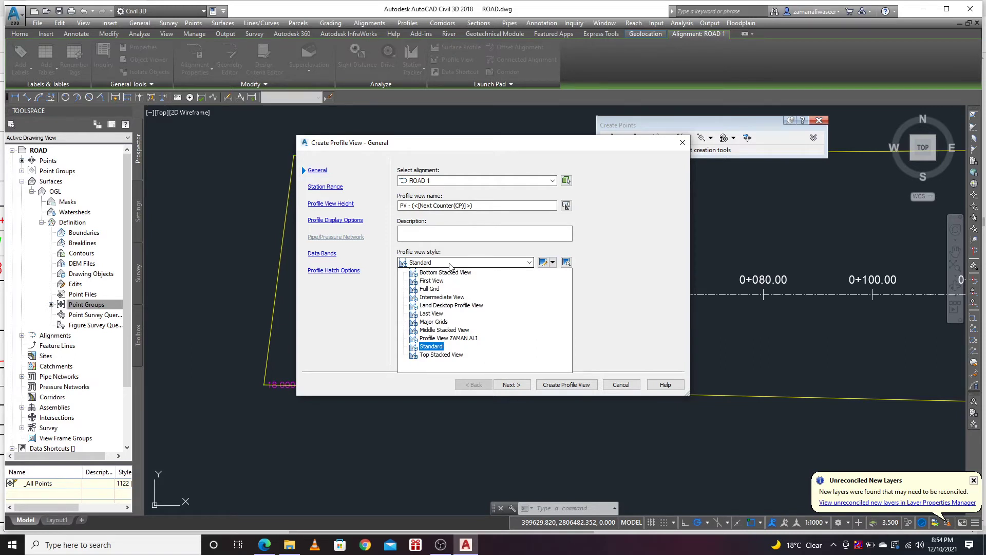
pyautogui.click(439, 338)
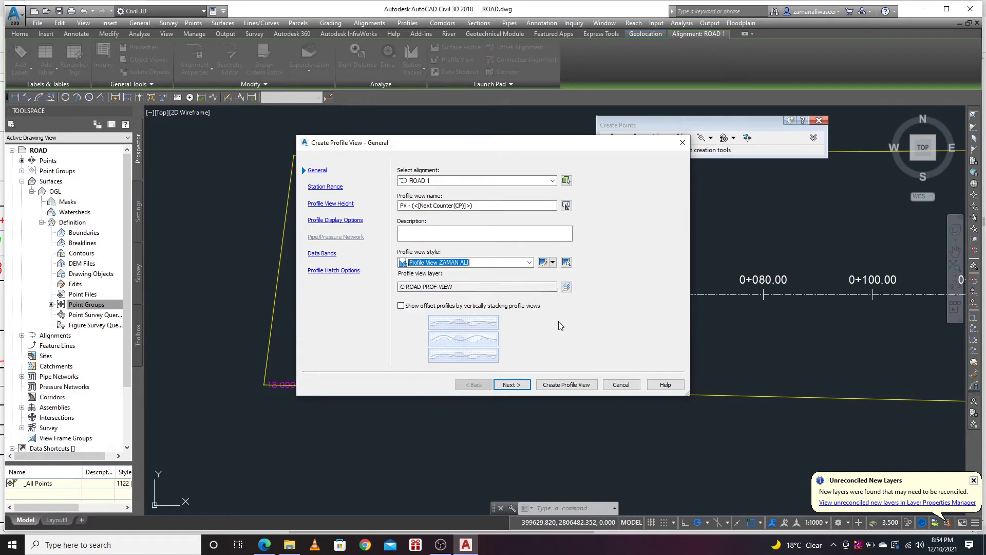
pyautogui.click(513, 384)
pyautogui.click(511, 385)
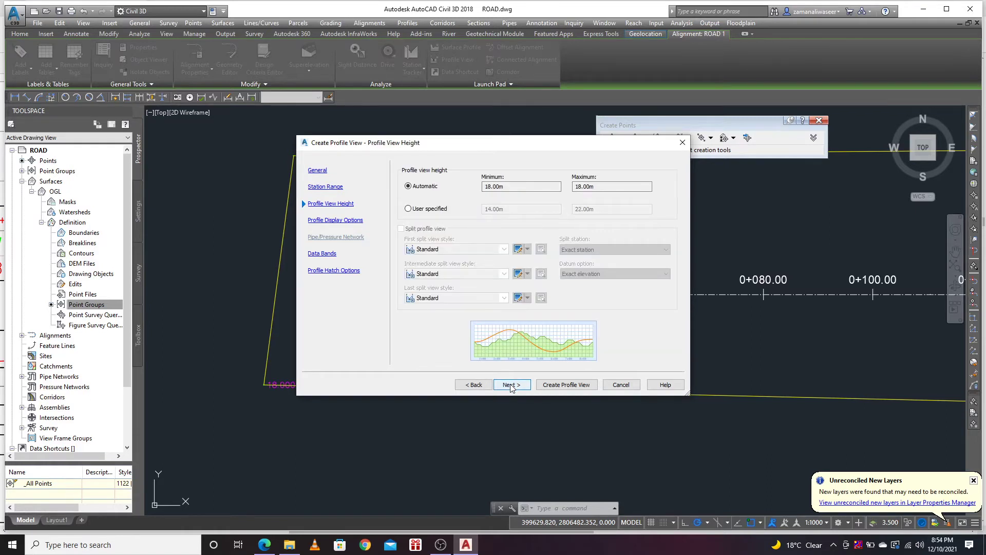
pyautogui.click(511, 385)
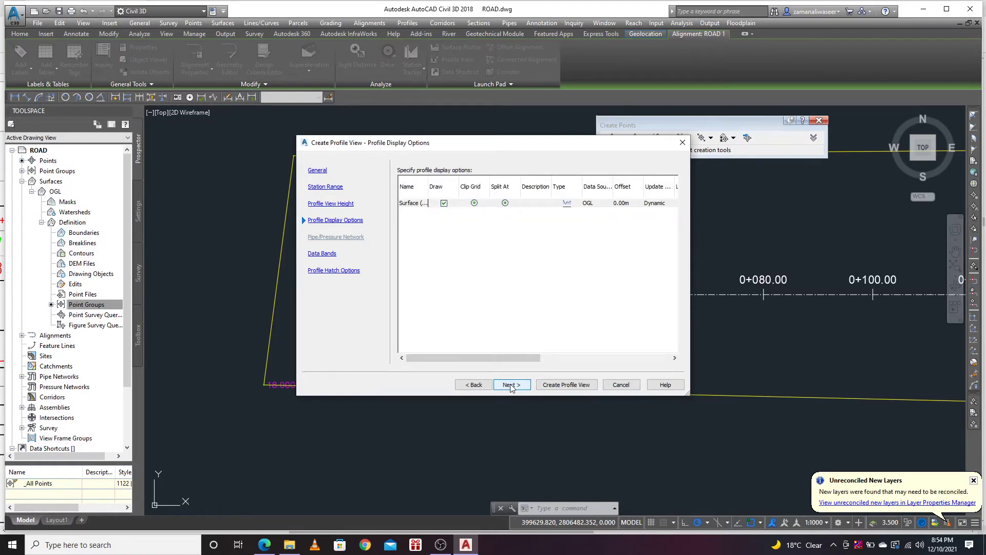
pyautogui.click(511, 385)
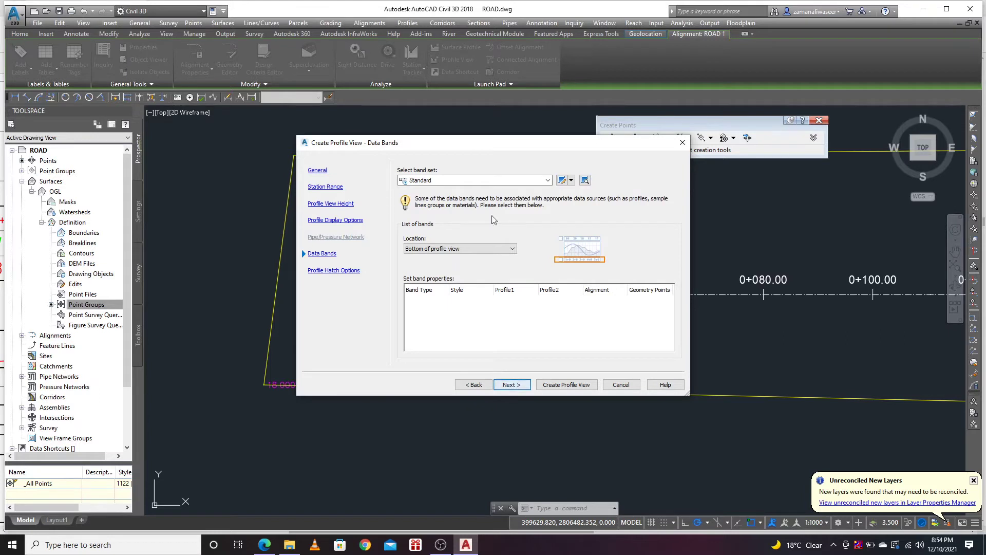
# Apply the author's revised ROAD profile view band set without hatching and place the profile view east of the OGL surface.
pyautogui.click(482, 181)
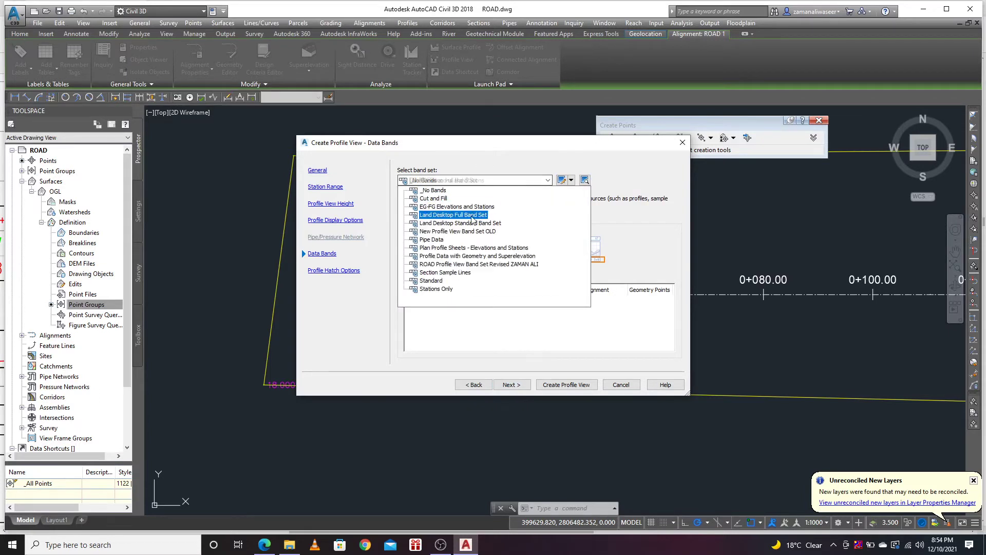
pyautogui.click(473, 264)
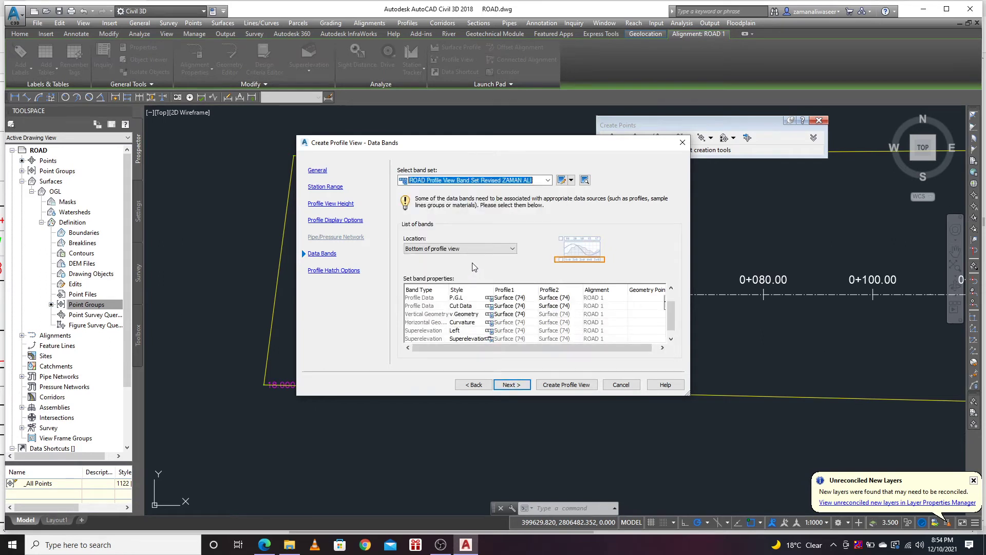
pyautogui.click(510, 385)
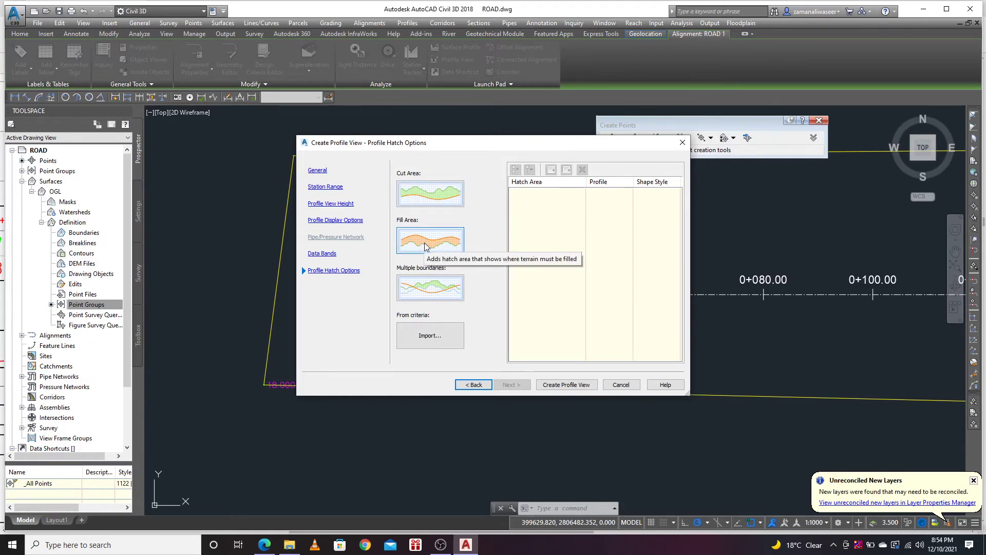
pyautogui.click(555, 385)
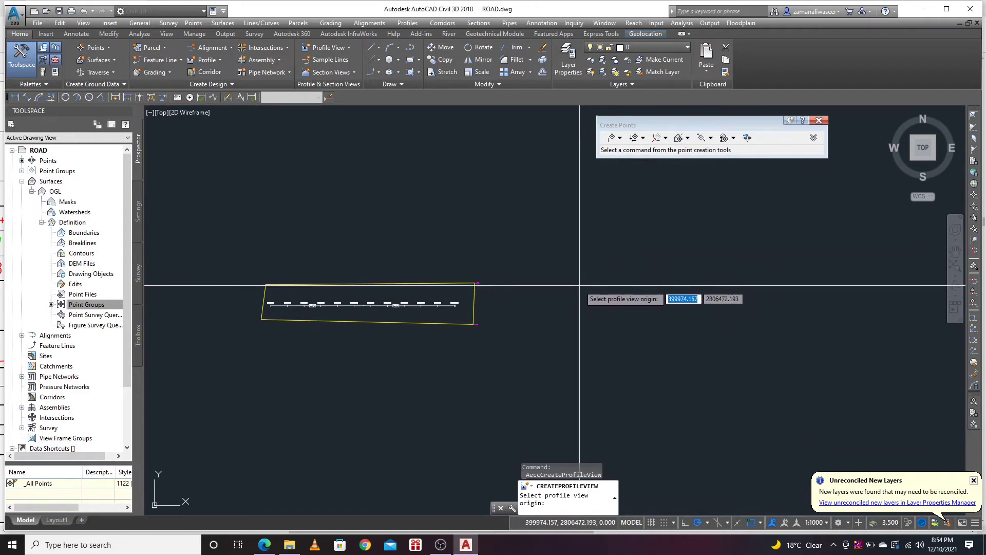
pyautogui.click(580, 285)
# Delete the PVI label group with the long vertical lines extending above the ROAD 1 profile view.
pyautogui.scroll(-3, 512, 366)
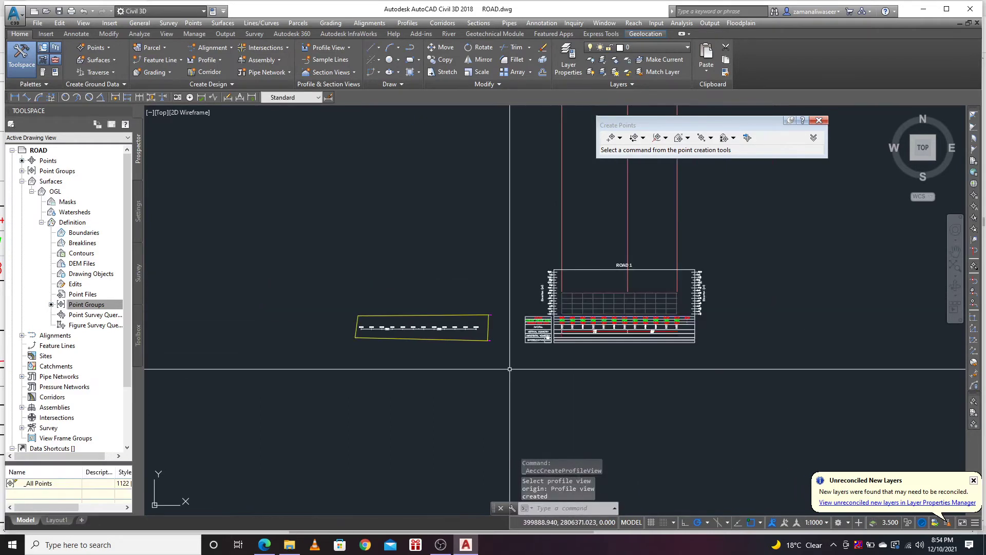
pyautogui.scroll(-4, 523, 372)
pyautogui.scroll(6, 577, 358)
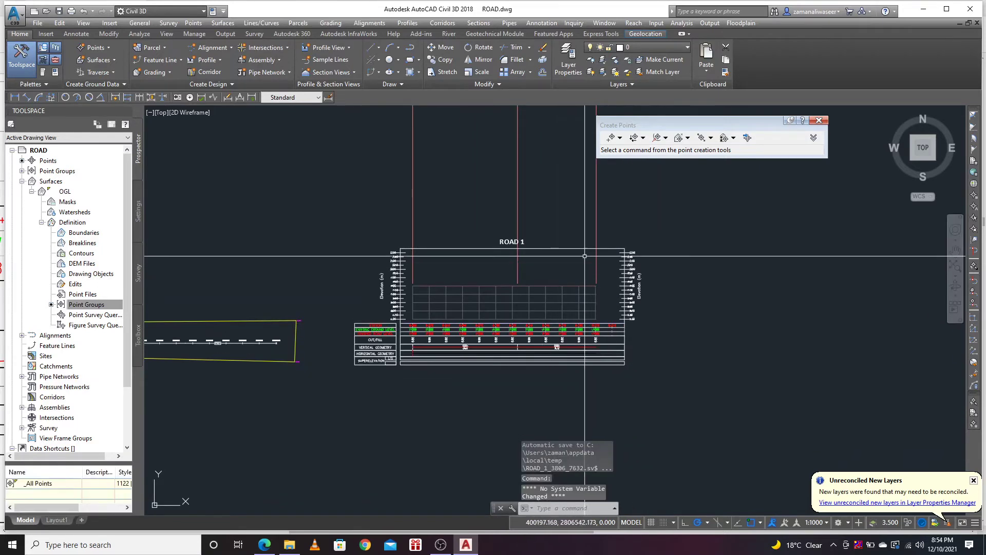
pyautogui.click(616, 192)
pyautogui.click(400, 193)
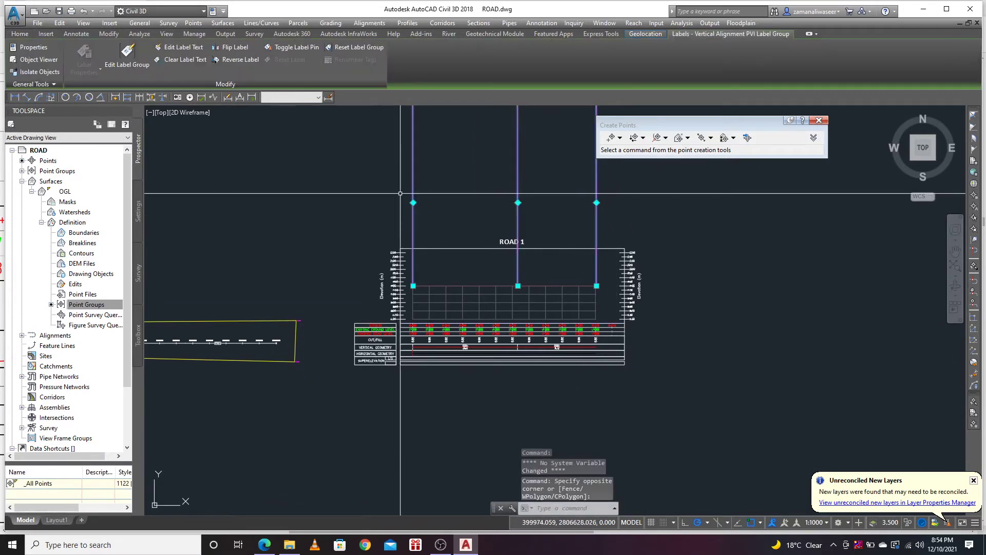
pyautogui.press('Delete')
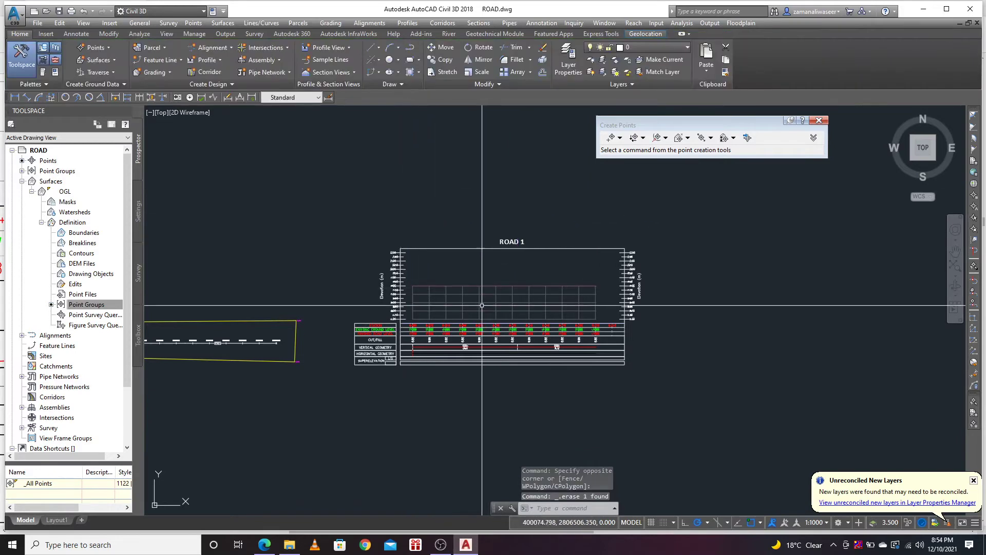
# Create a layout profile in the ROAD 1 profile view using the Design Profile style, with criteria-based design enabled.
pyautogui.scroll(2, 480, 347)
pyautogui.scroll(4, 533, 350)
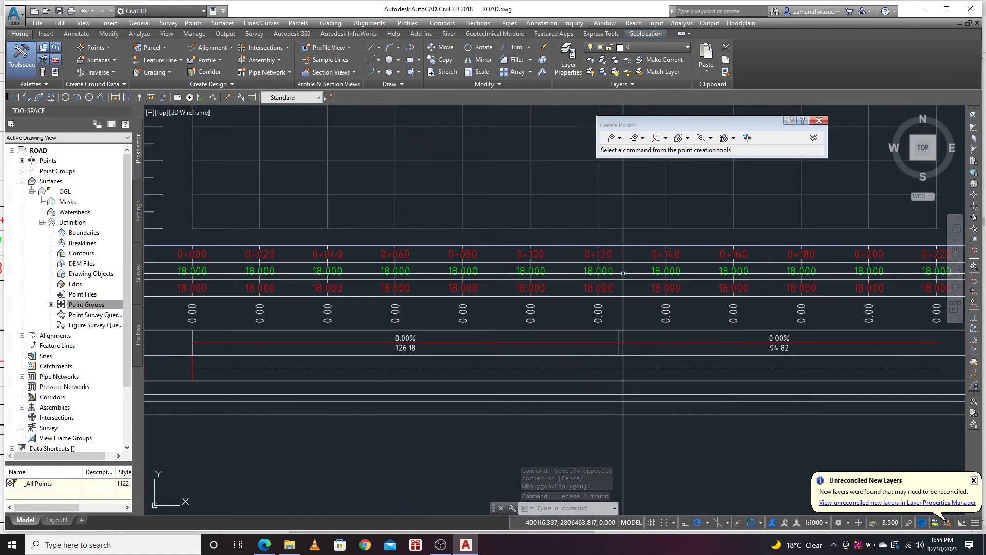
pyautogui.scroll(-8, 549, 321)
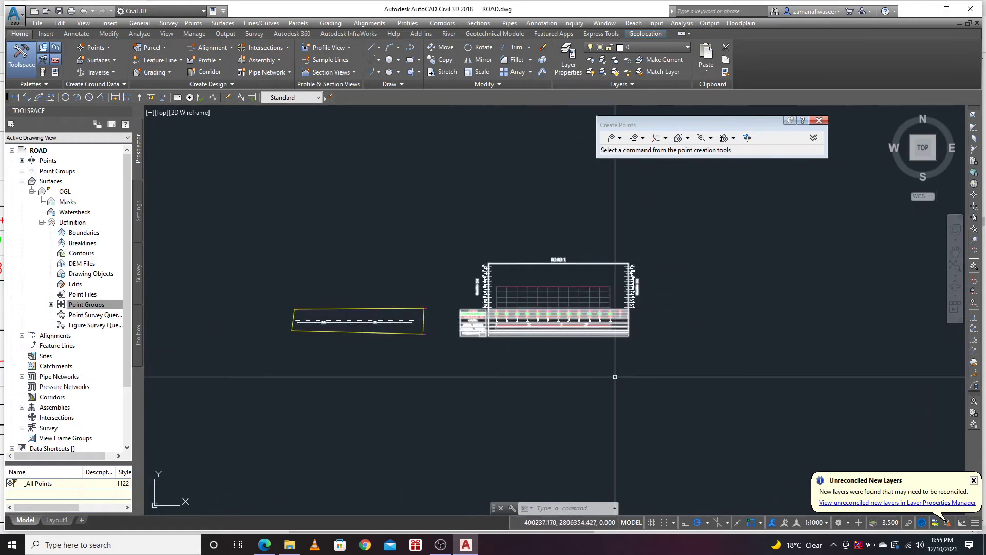
pyautogui.scroll(5, 462, 336)
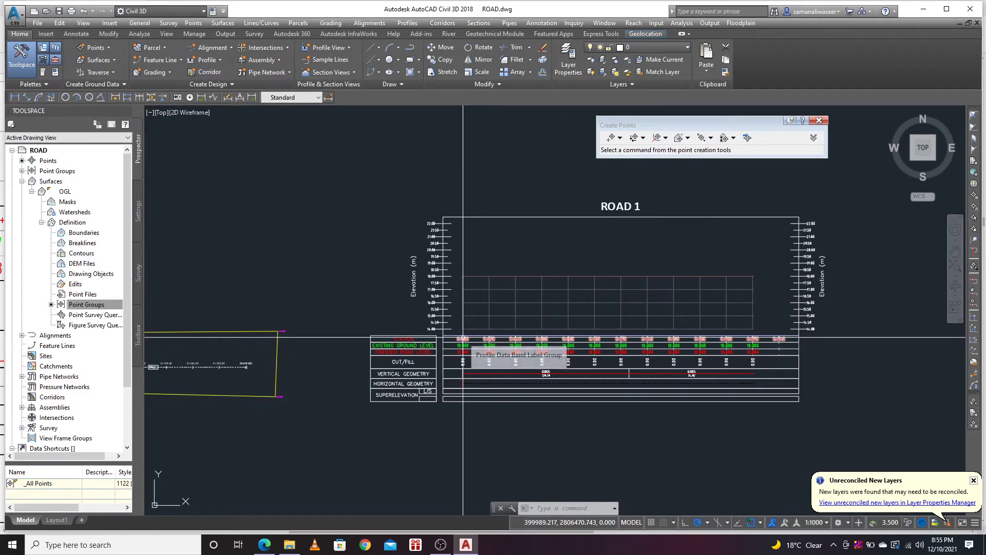
pyautogui.click(475, 215)
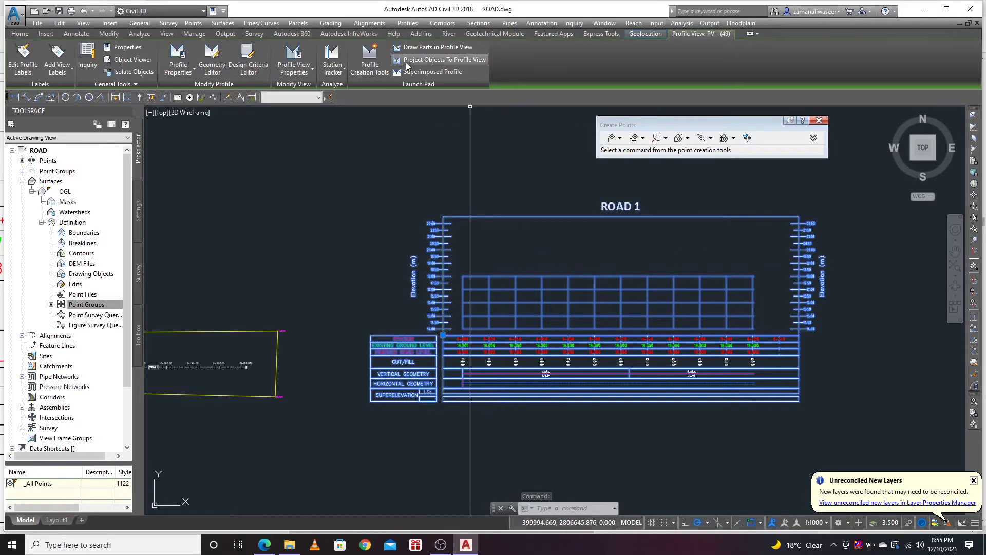
pyautogui.click(371, 66)
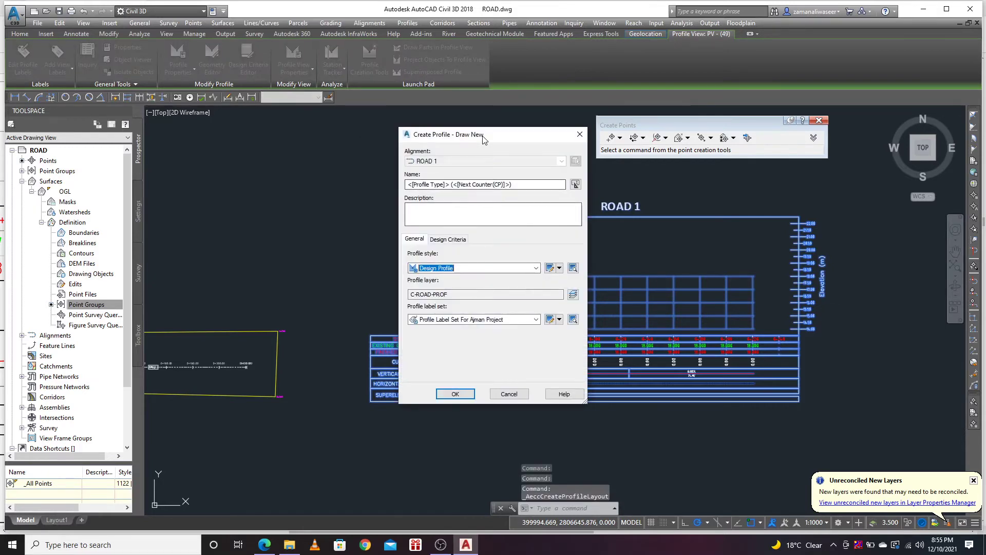
pyautogui.moveTo(483, 134); pyautogui.dragTo(527, 117)
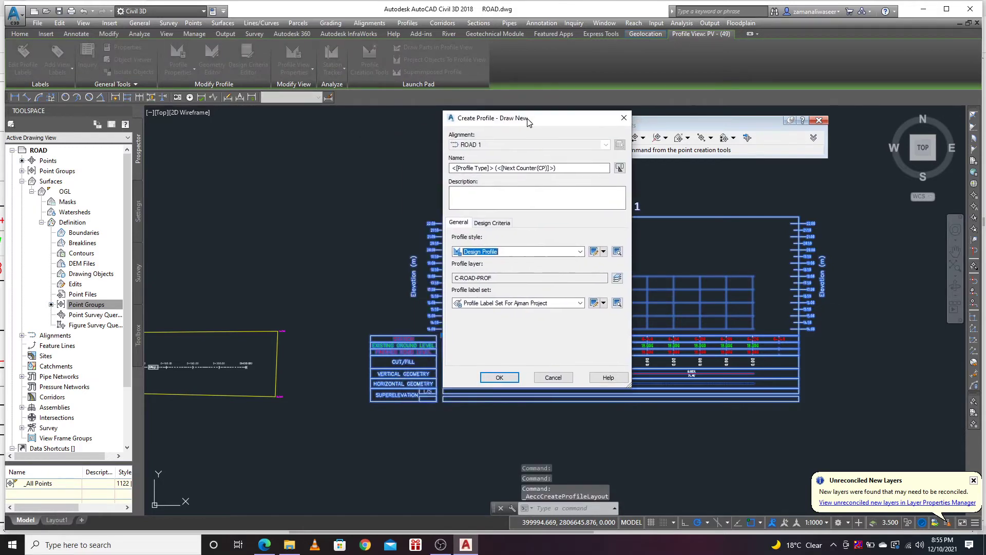
pyautogui.click(500, 224)
pyautogui.click(456, 239)
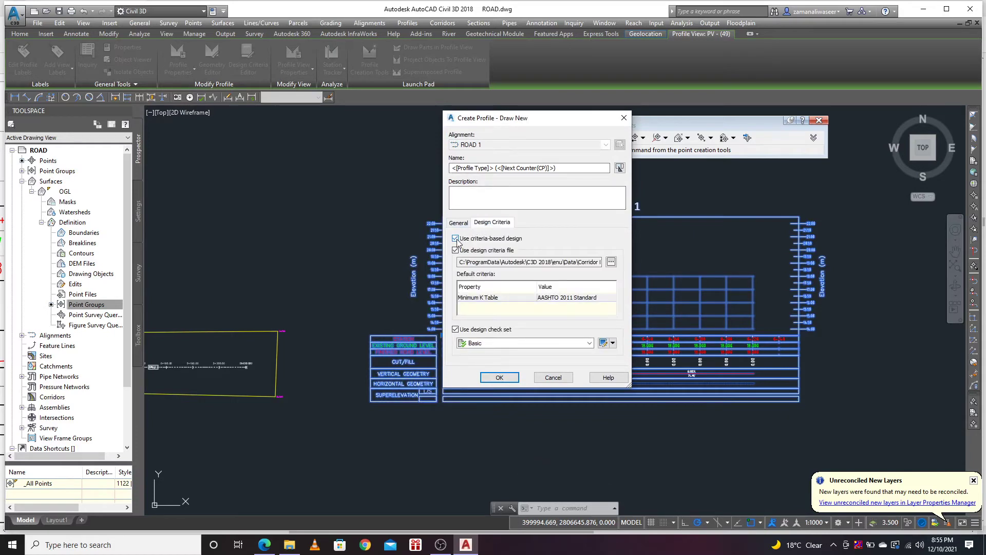
pyautogui.click(498, 378)
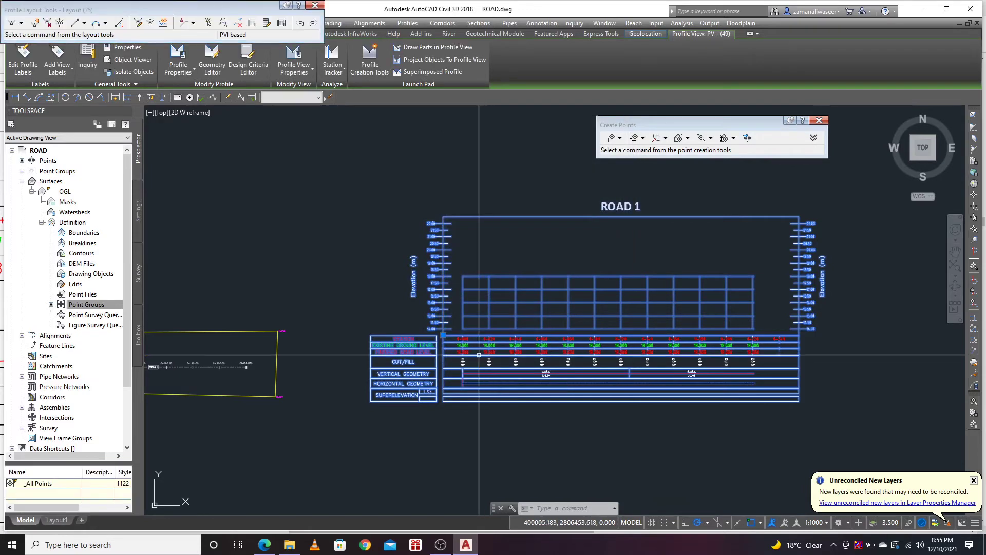
pyautogui.moveTo(160, 10)
pyautogui.mouseDown()
pyautogui.moveTo(196, 34)
pyautogui.moveTo(444, 117)
pyautogui.moveTo(437, 91)
pyautogui.mouseUp()
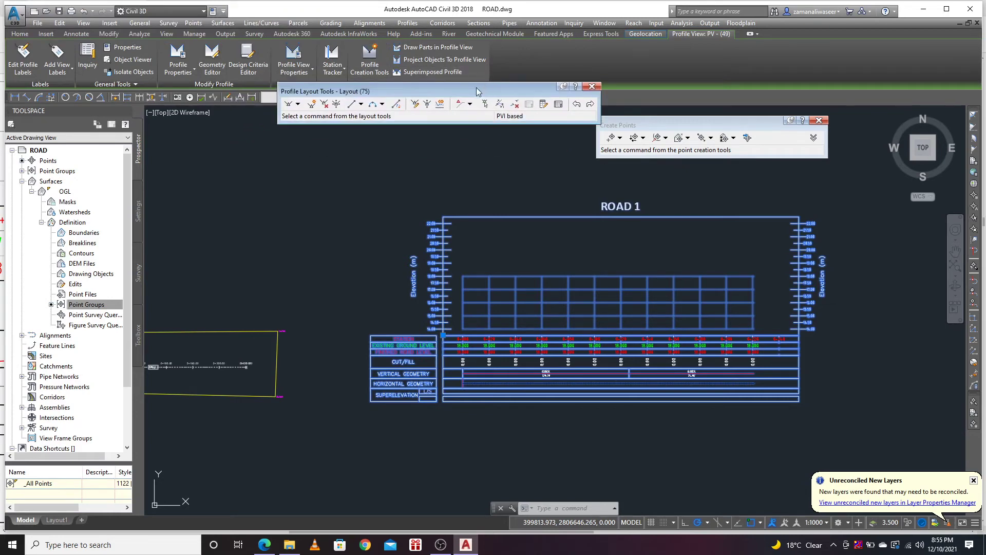
# Start inserting PVIs in tabular form for the design profile, with Parabolic as the vertical curve type.
pyautogui.moveTo(438, 86); pyautogui.dragTo(456, 87)
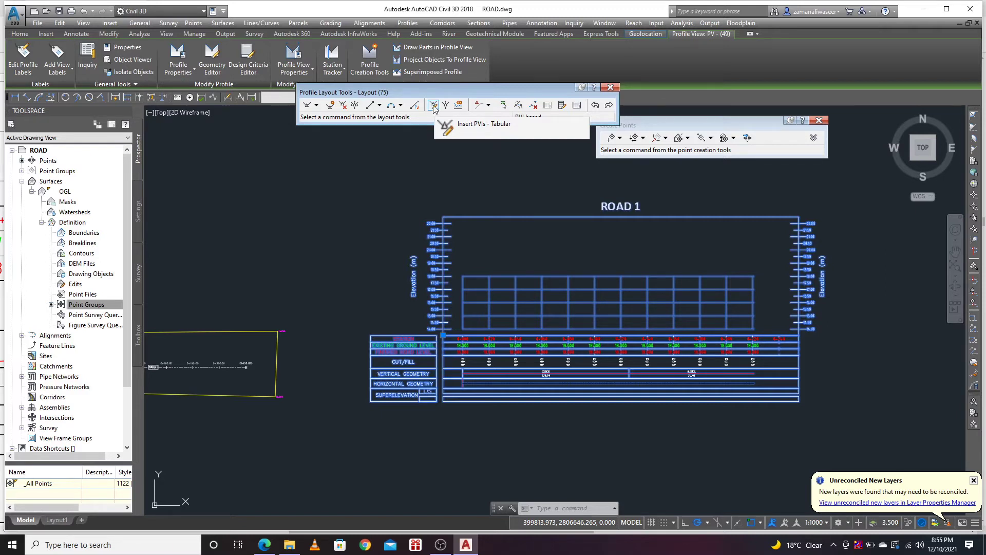
pyautogui.click(433, 106)
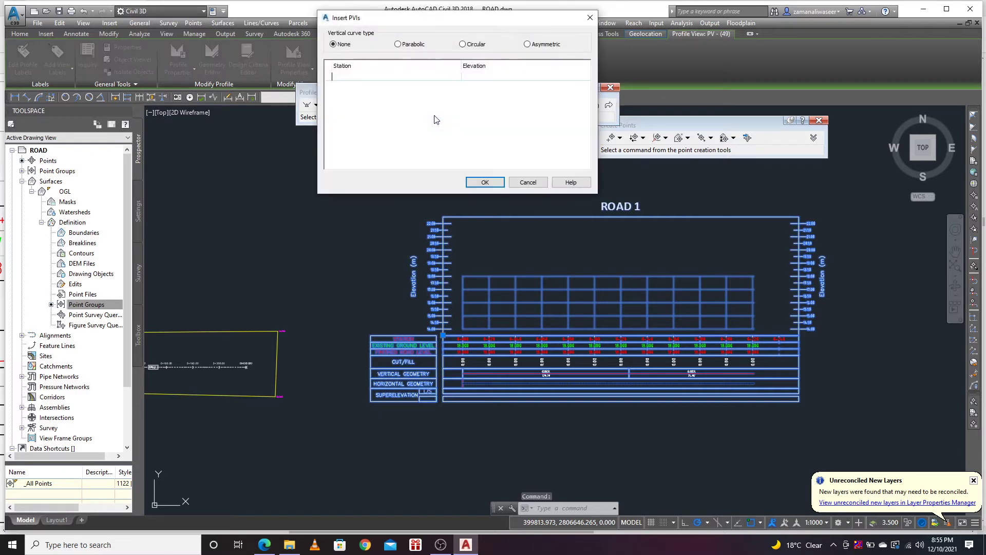
pyautogui.moveTo(422, 25); pyautogui.dragTo(512, 63)
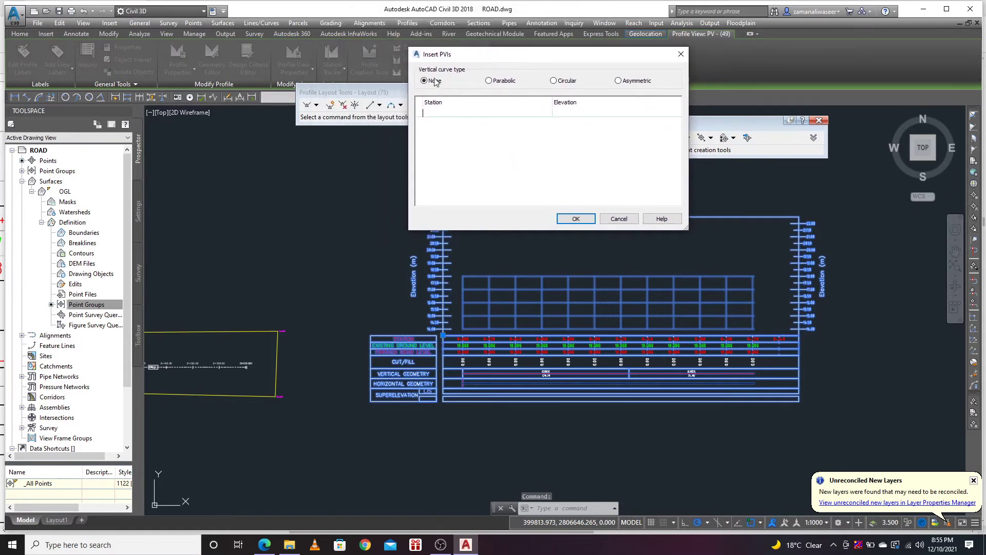
pyautogui.click(489, 81)
pyautogui.click(446, 114)
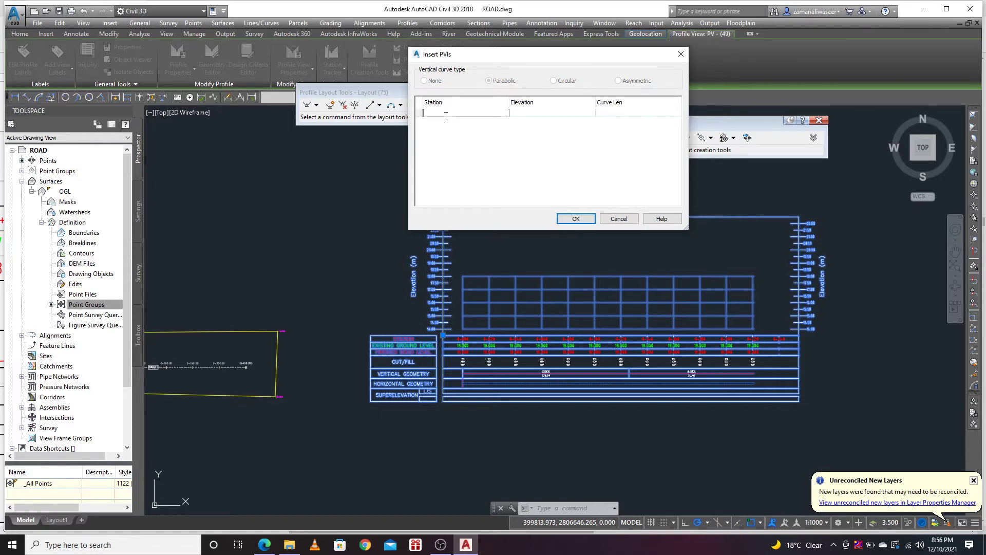
# Enter the first PVI from the PDF's S ROAD 2 profile at station 0 with elevation 18.145 m, leaving the curve length blank.
pyautogui.write('0')
pyautogui.press('Tab')
pyautogui.click(264, 545)
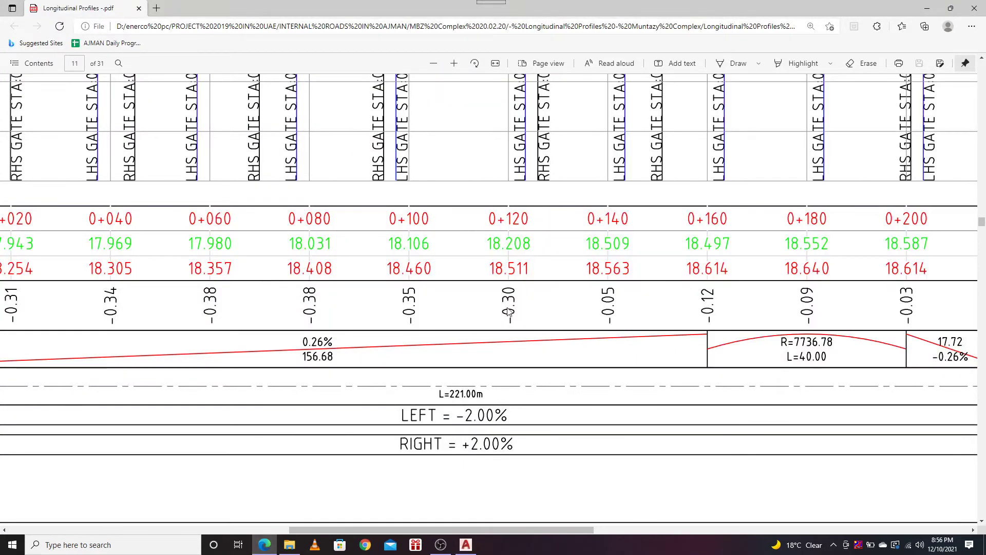
pyautogui.keyDown('ctrl'); pyautogui.scroll(-5, 501, 376); pyautogui.keyUp('ctrl')
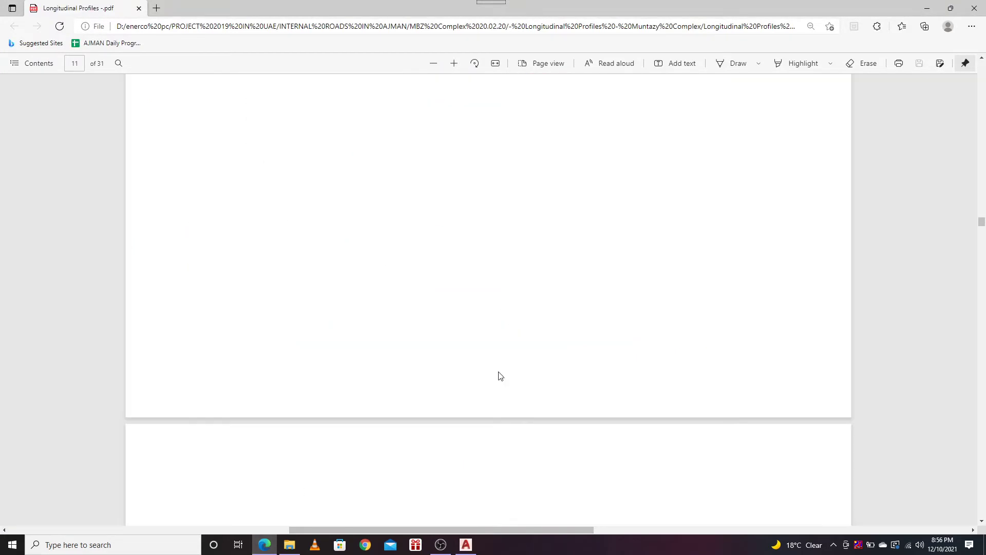
pyautogui.keyDown('ctrl'); pyautogui.scroll(-2, 485, 372); pyautogui.keyUp('ctrl')
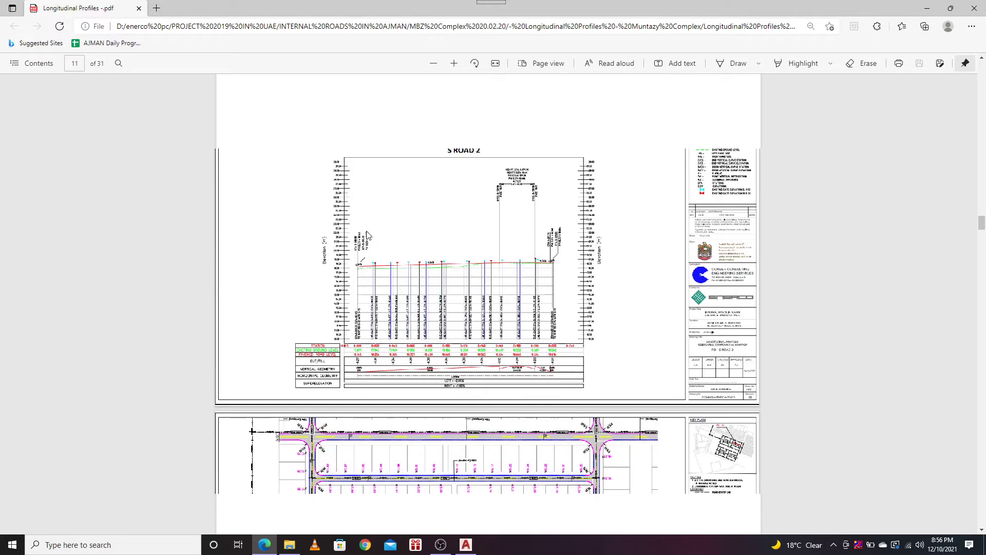
pyautogui.keyDown('ctrl'); pyautogui.scroll(2, 367, 235); pyautogui.keyUp('ctrl')
pyautogui.keyDown('ctrl'); pyautogui.scroll(1, 427, 299); pyautogui.keyUp('ctrl')
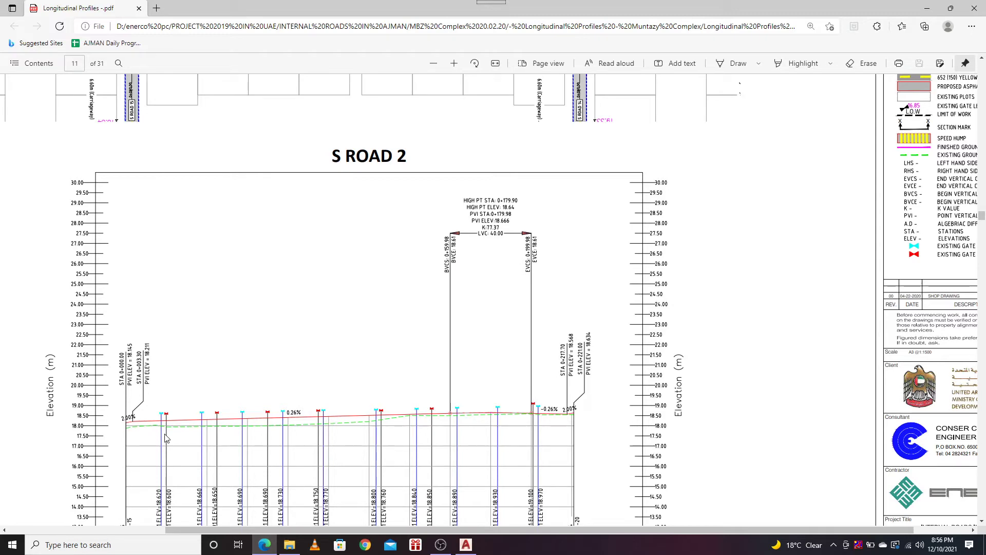
pyautogui.click(466, 546)
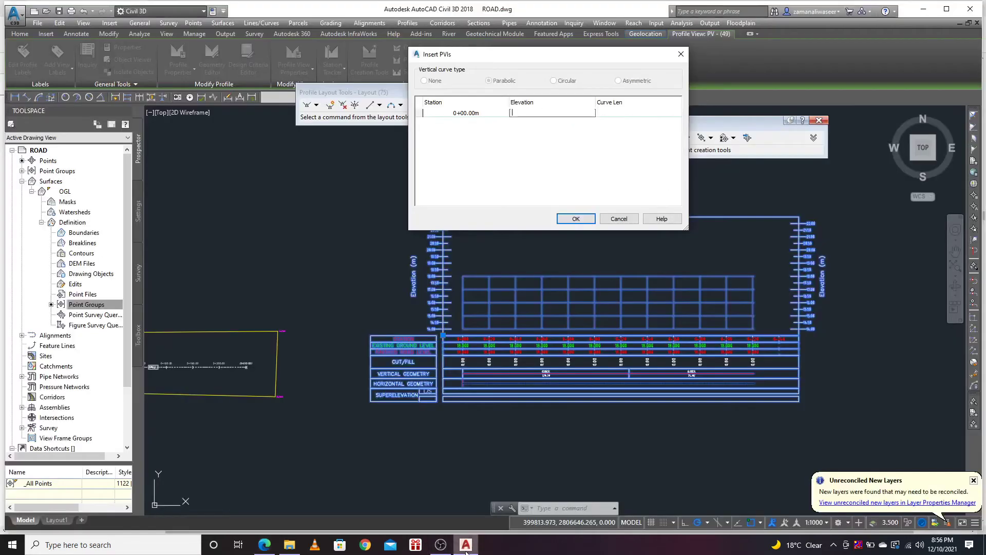
pyautogui.write('18.145')
pyautogui.press('Tab')
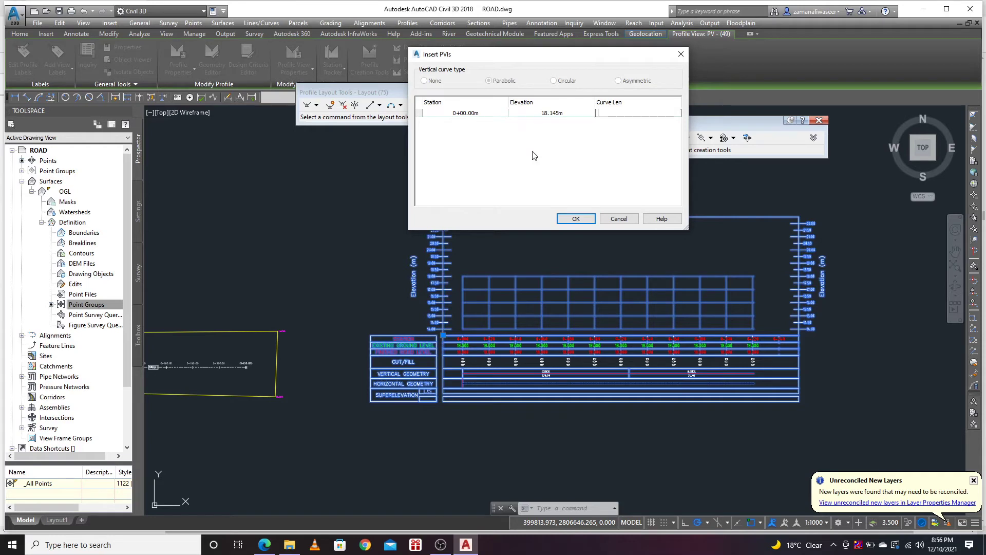
pyautogui.press('Tab')
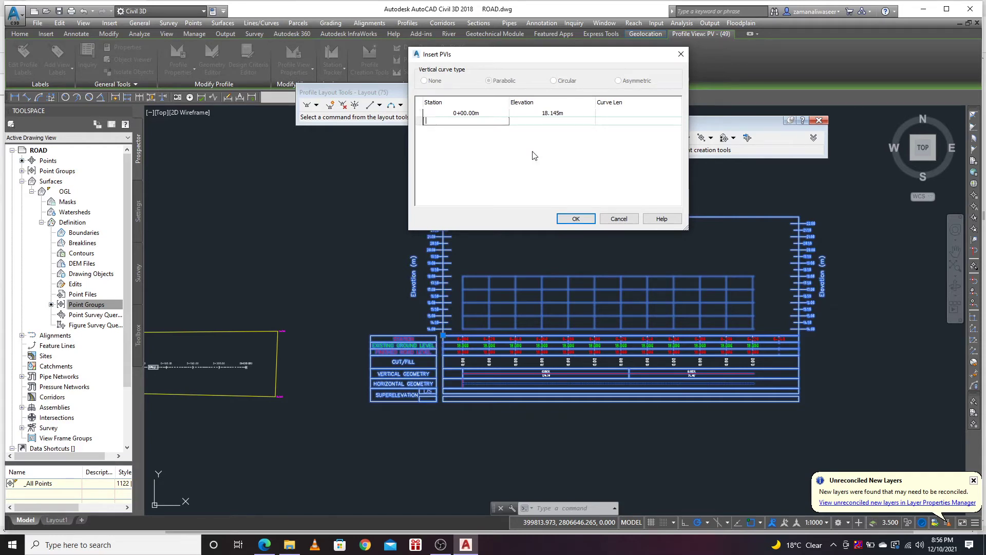
# Enter the second PVI from the PDF at station 3.3 with elevation 18.211 m, leaving the curve length blank.
pyautogui.click(265, 544)
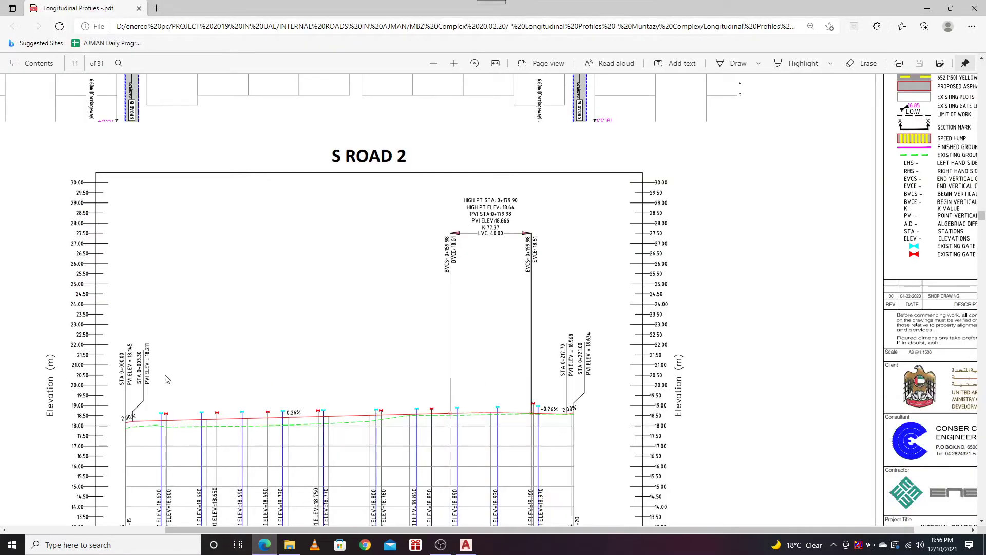
pyautogui.moveTo(146, 362)
pyautogui.click(466, 544)
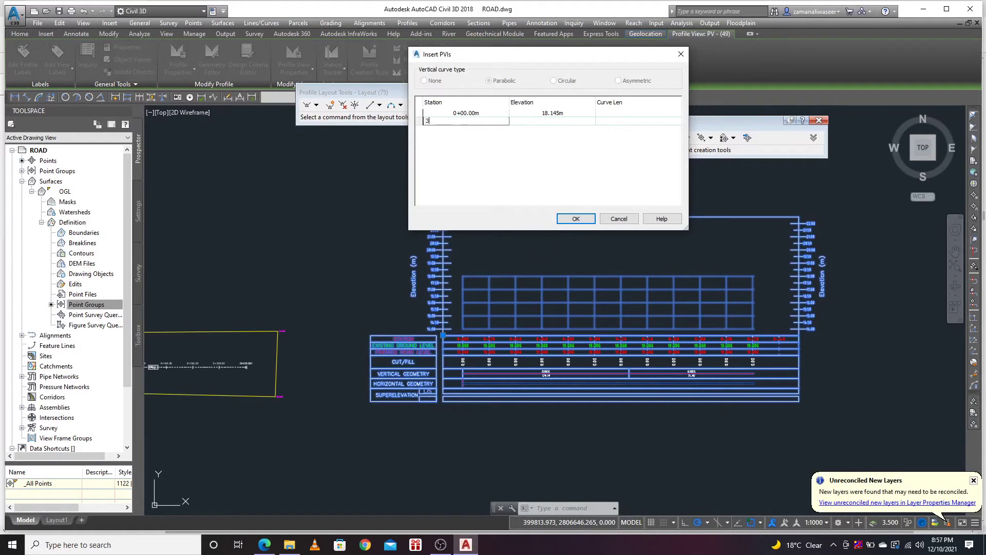
pyautogui.write('3.3')
pyautogui.press('Tab')
pyautogui.moveTo(461, 550)
pyautogui.click(264, 544)
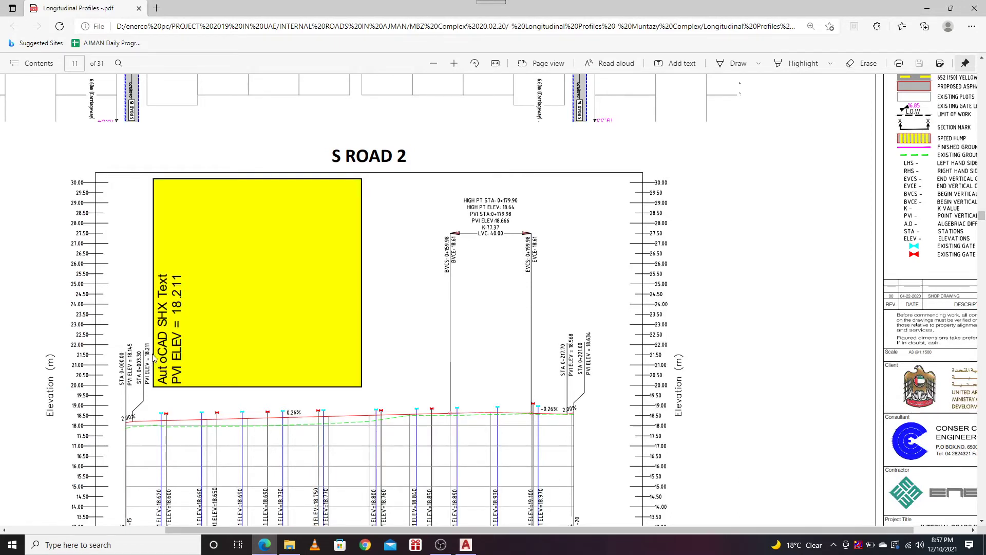
pyautogui.click(466, 546)
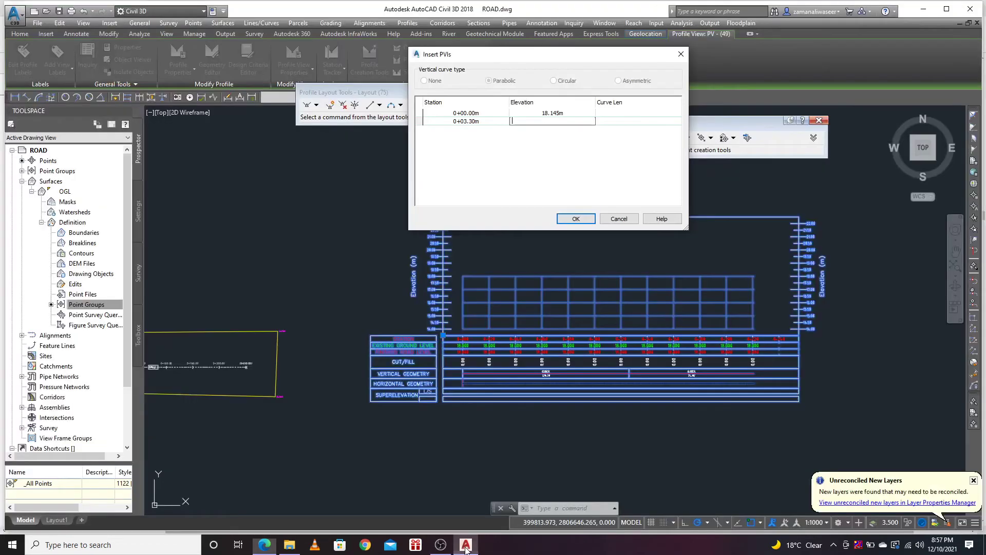
pyautogui.write('1')
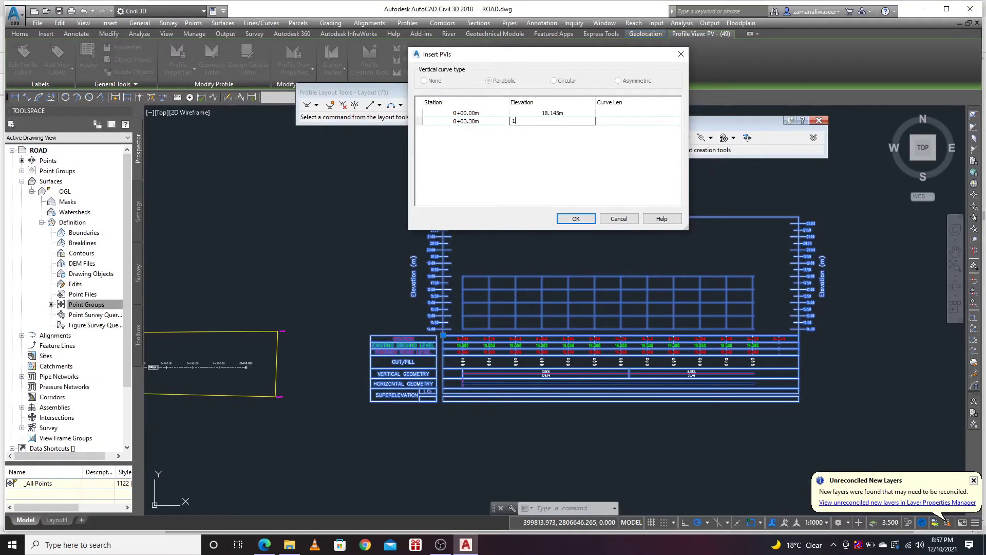
pyautogui.write('8.211')
pyautogui.press('Tab')
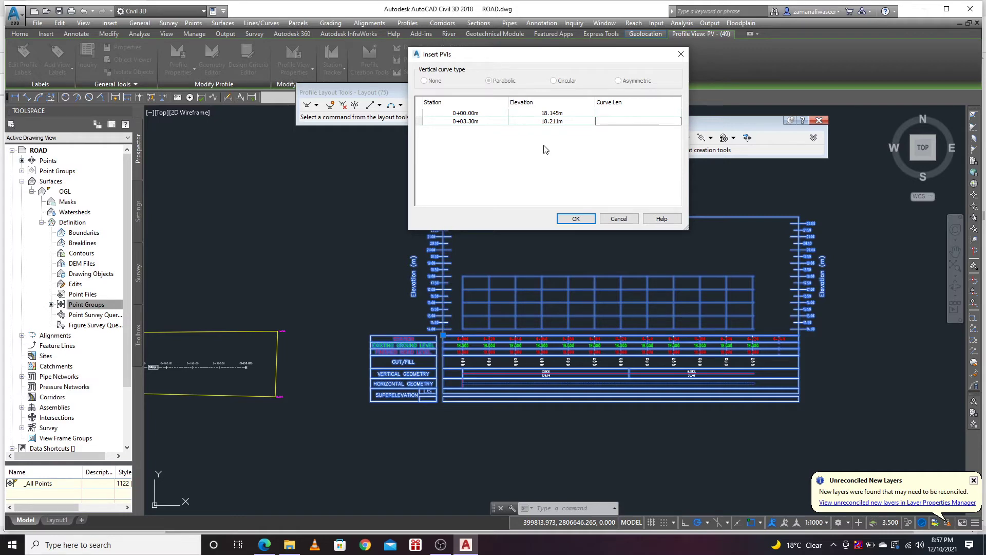
pyautogui.press('Return')
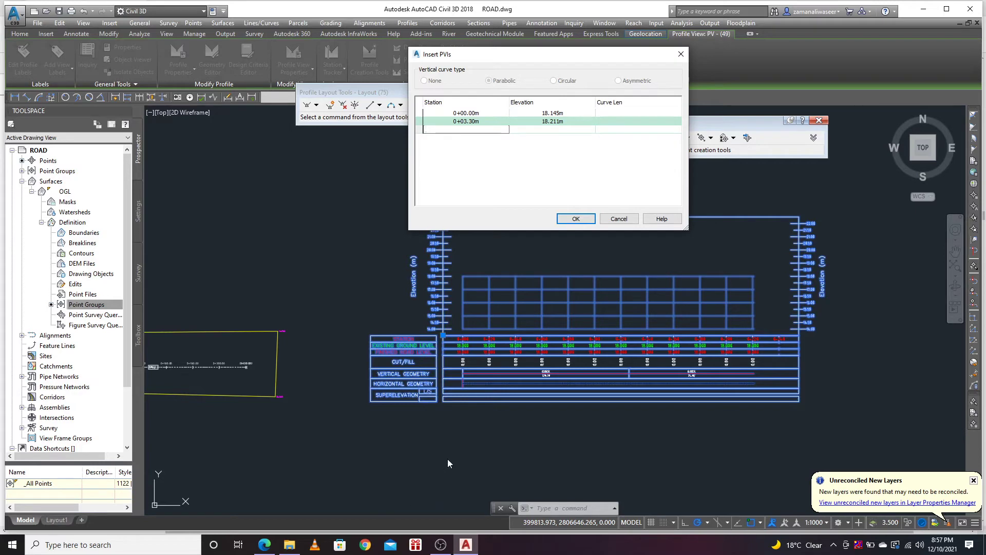
# Consult the PDF's vertical curve label and enter the third PVI at station 179.98 with elevation 18.66 m.
pyautogui.click(264, 548)
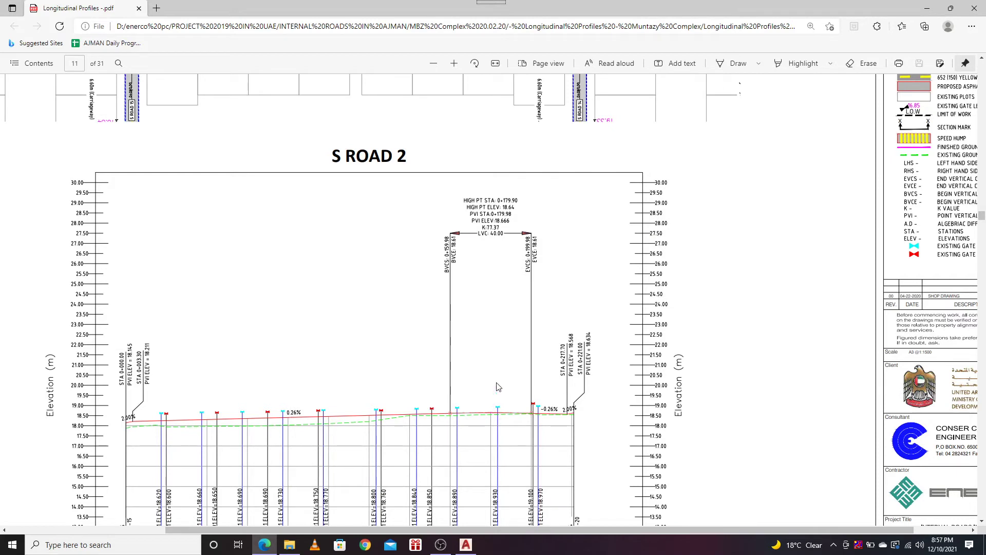
pyautogui.moveTo(508, 216)
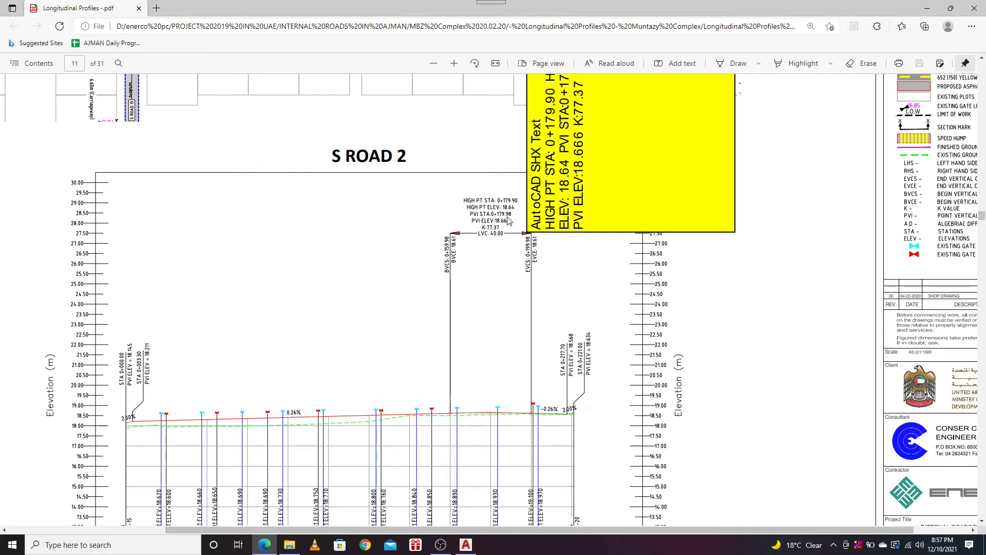
pyautogui.click(466, 546)
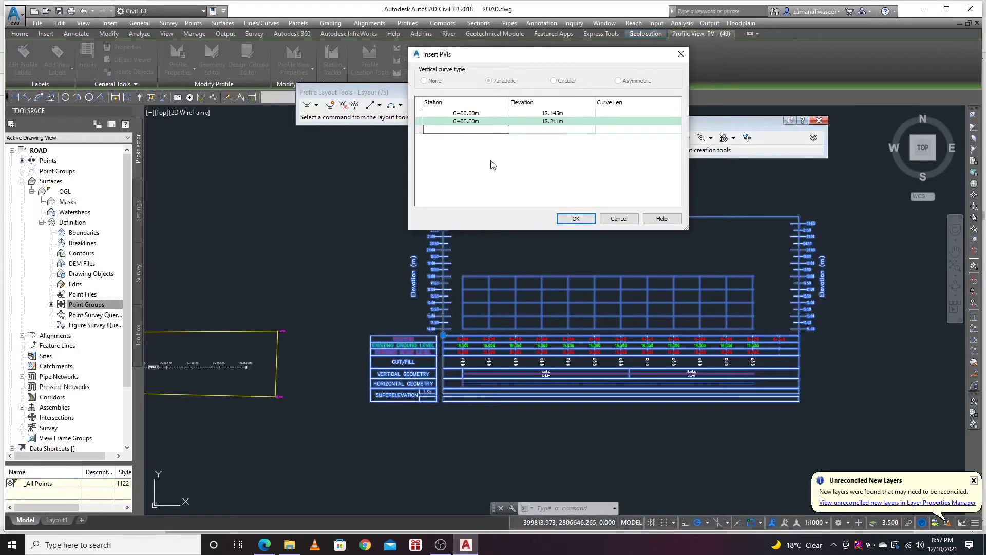
pyautogui.write('179.9')
pyautogui.press('Tab')
pyautogui.click(265, 543)
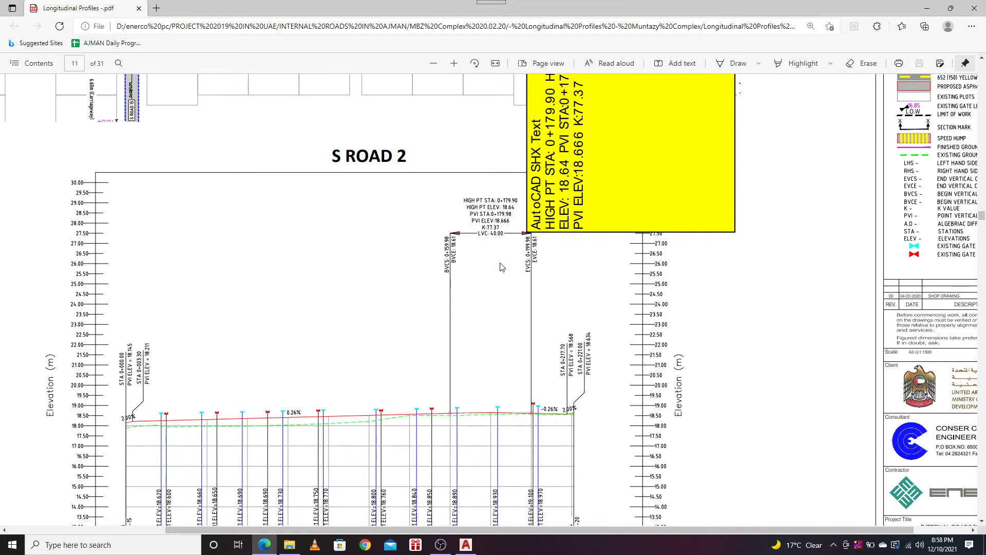
pyautogui.click(466, 545)
pyautogui.write('18.66')
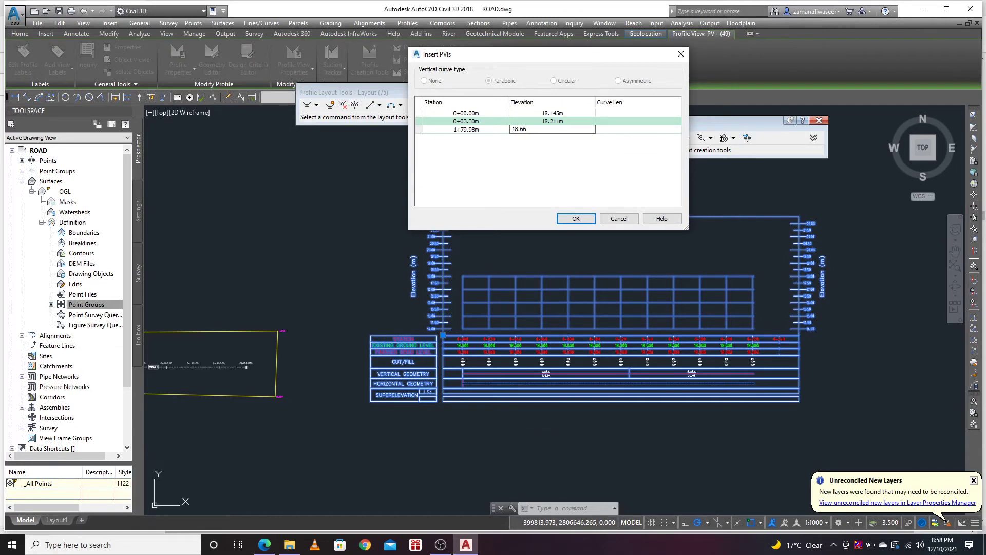
pyautogui.press('Tab')
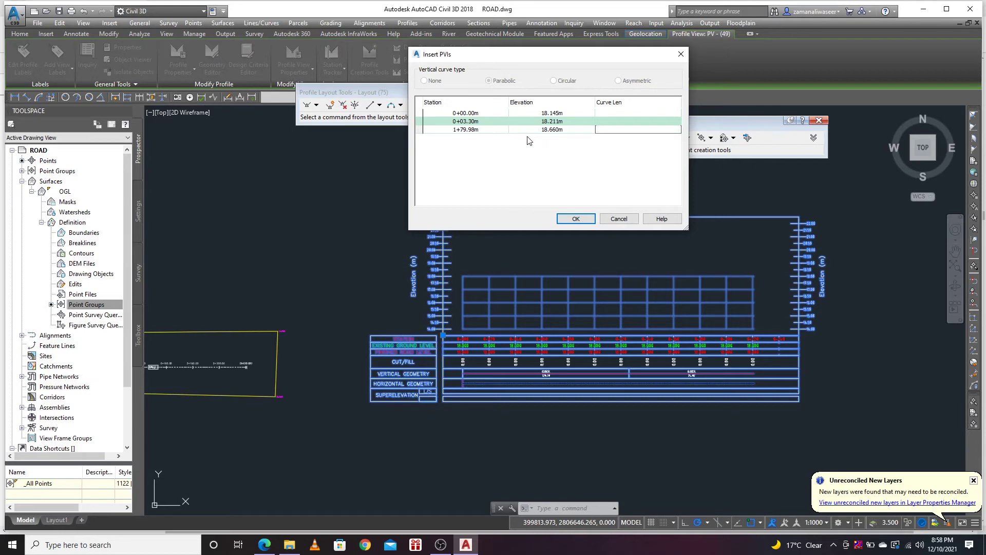
# Check the LVC value in the PDF and set the third PVI's curve length to 40 m.
pyautogui.click(264, 545)
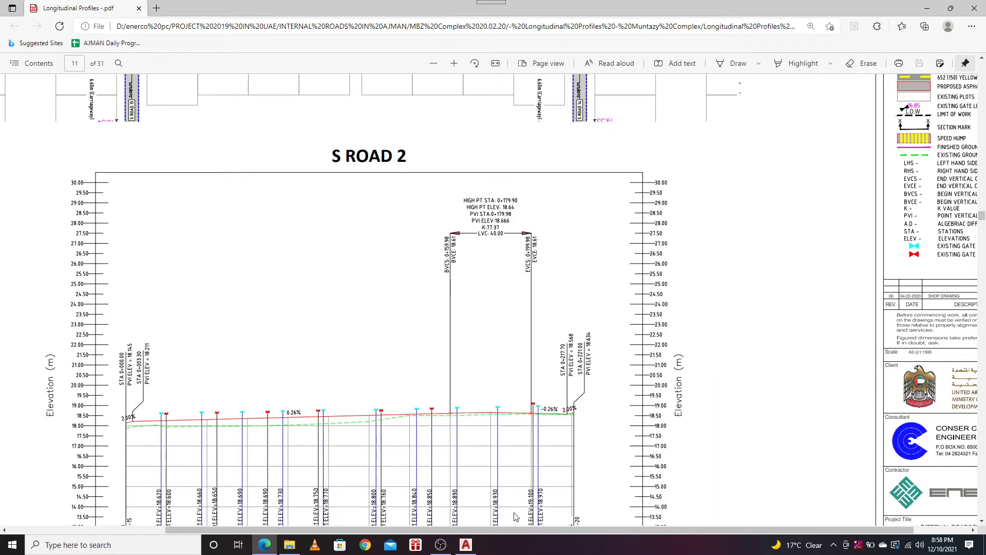
pyautogui.click(466, 545)
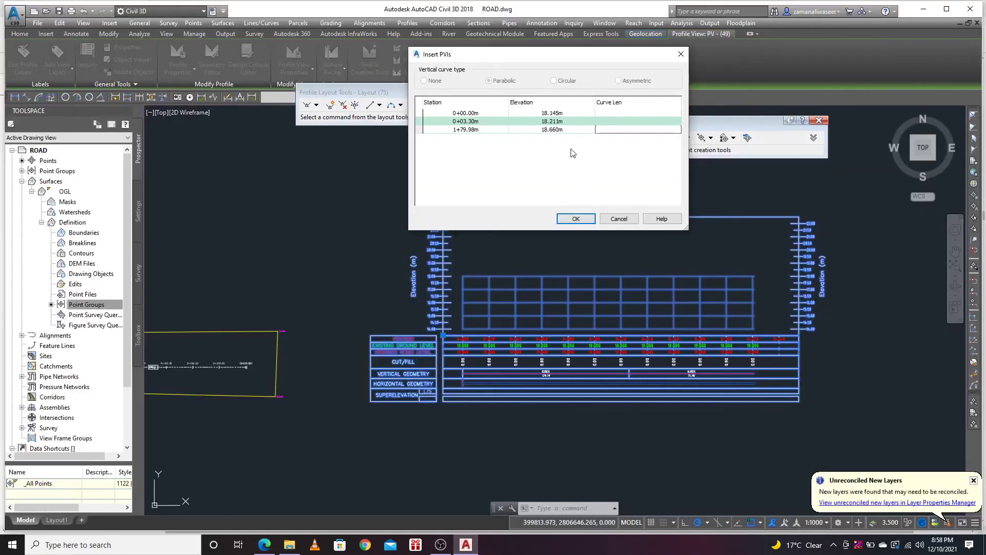
pyautogui.write('40')
pyautogui.press('Return')
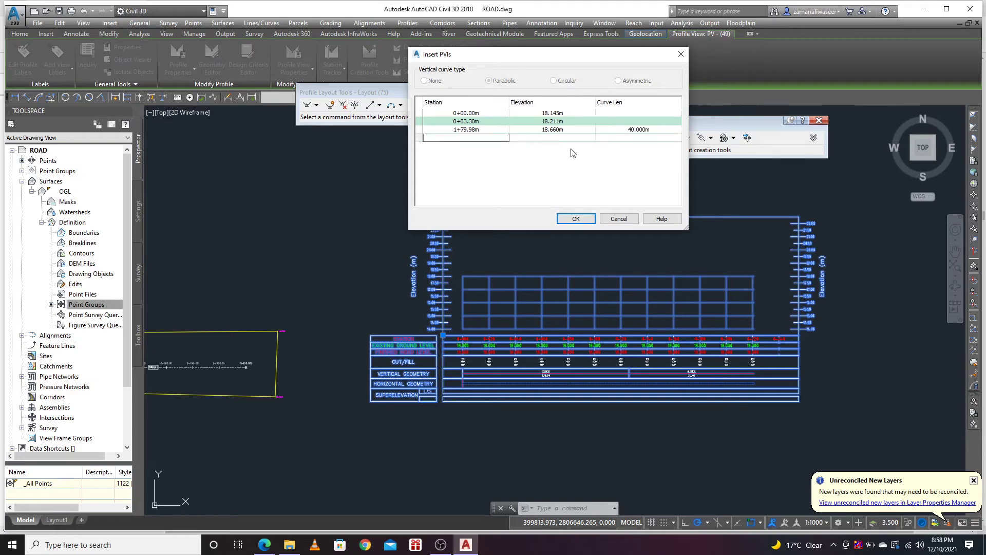
# Look up the next PVI in the PDF and enter 217.7 as the fourth PVI's station.
pyautogui.click(287, 547)
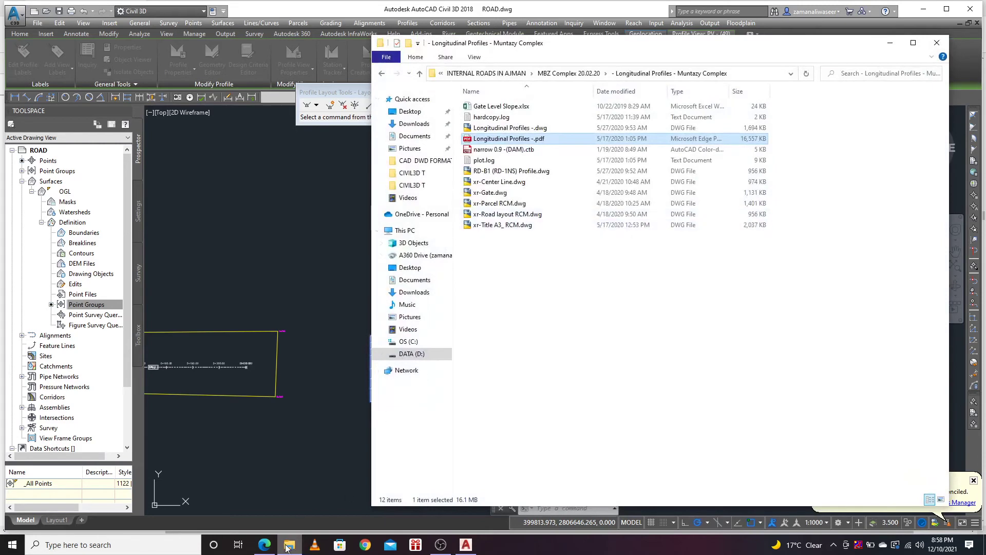
pyautogui.click(289, 546)
pyautogui.click(265, 544)
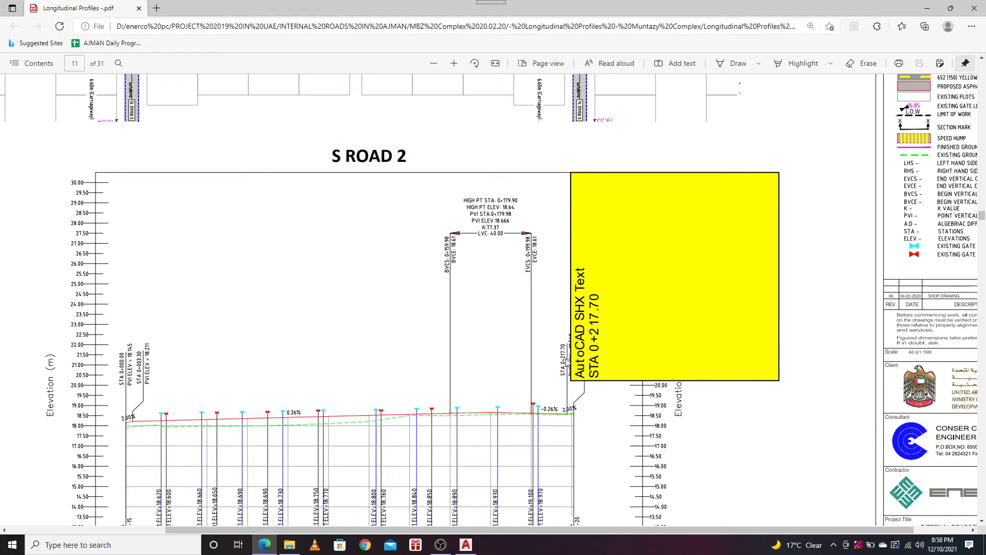
pyautogui.hotkey('alt', 'Tab')
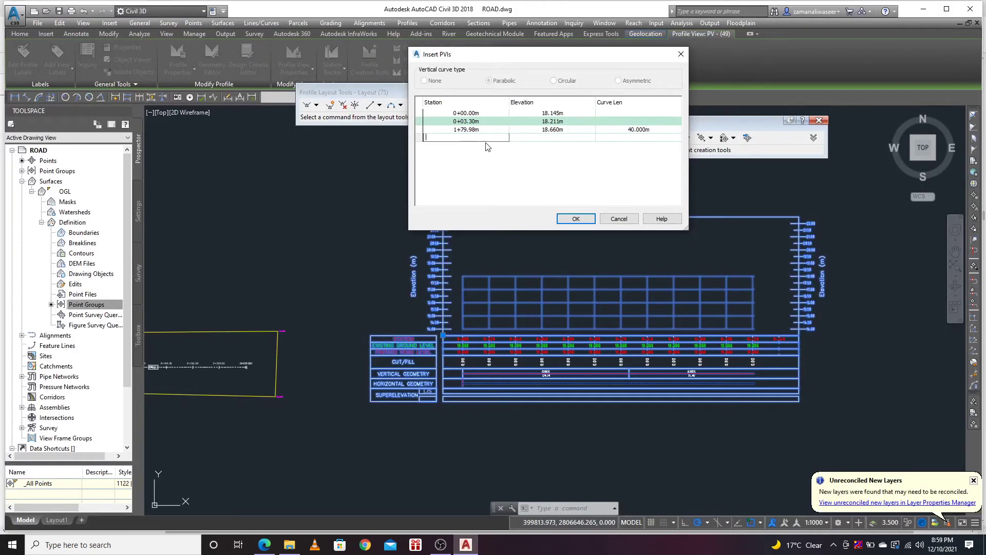
pyautogui.write('2')
pyautogui.press('BackSpace')
pyautogui.write('17.7')
pyautogui.press('Tab')
# Set the fourth PVI's elevation to 18.568 m from the PDF, leaving its curve length blank.
pyautogui.click(264, 545)
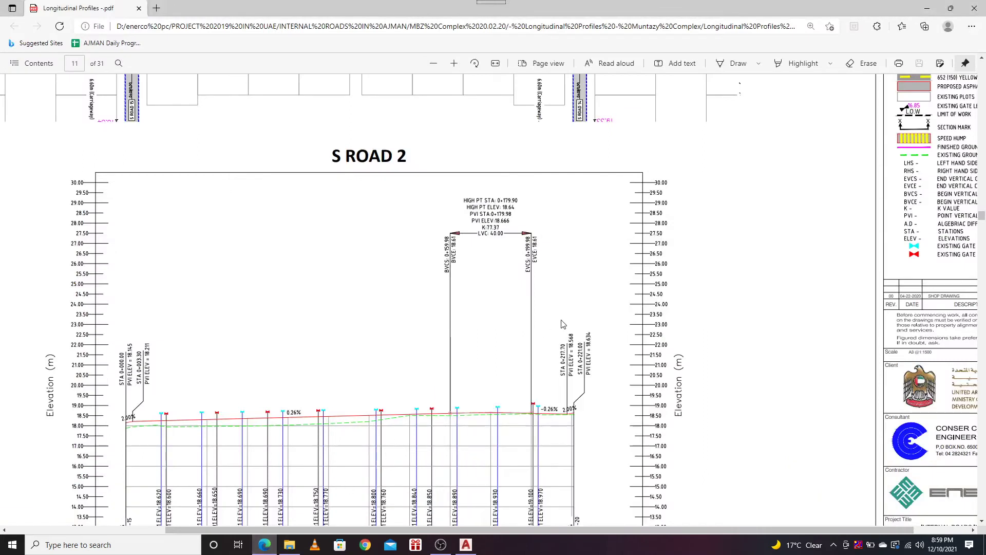
pyautogui.moveTo(575, 349)
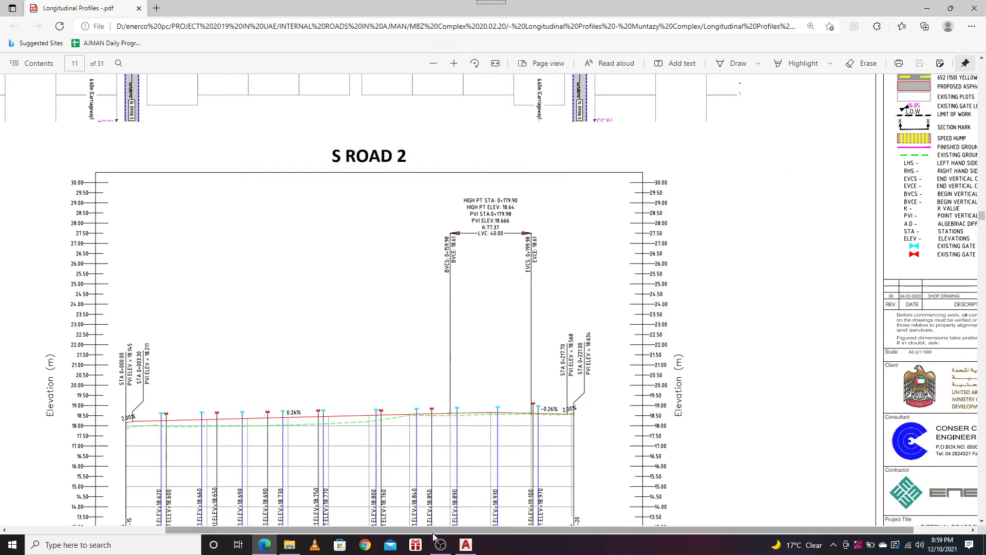
pyautogui.click(466, 545)
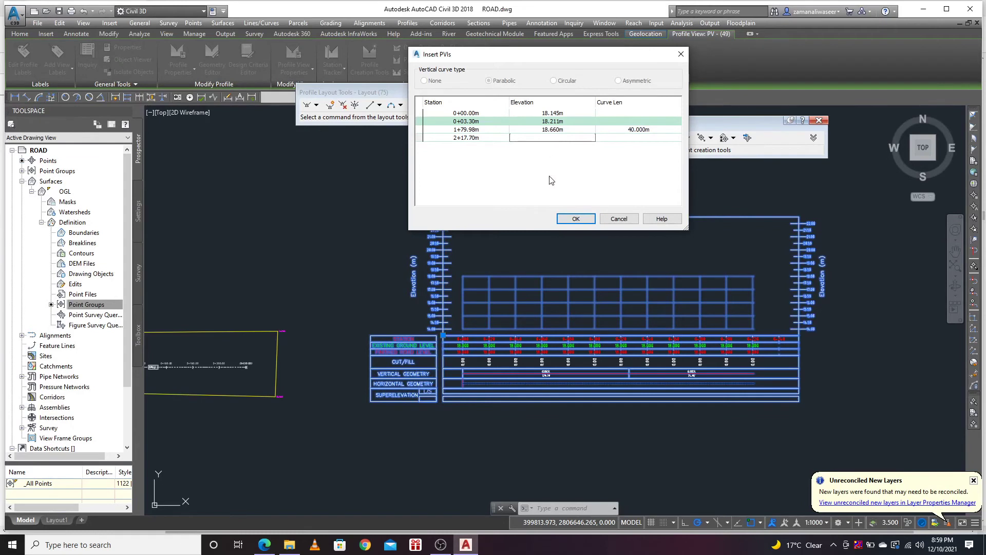
pyautogui.write('18.568')
pyautogui.press('Tab')
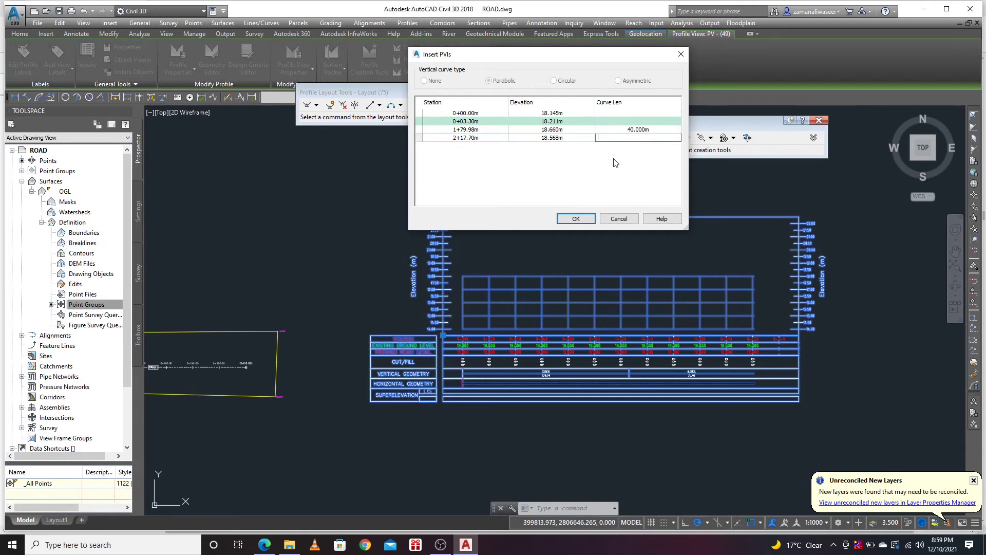
pyautogui.press('Tab')
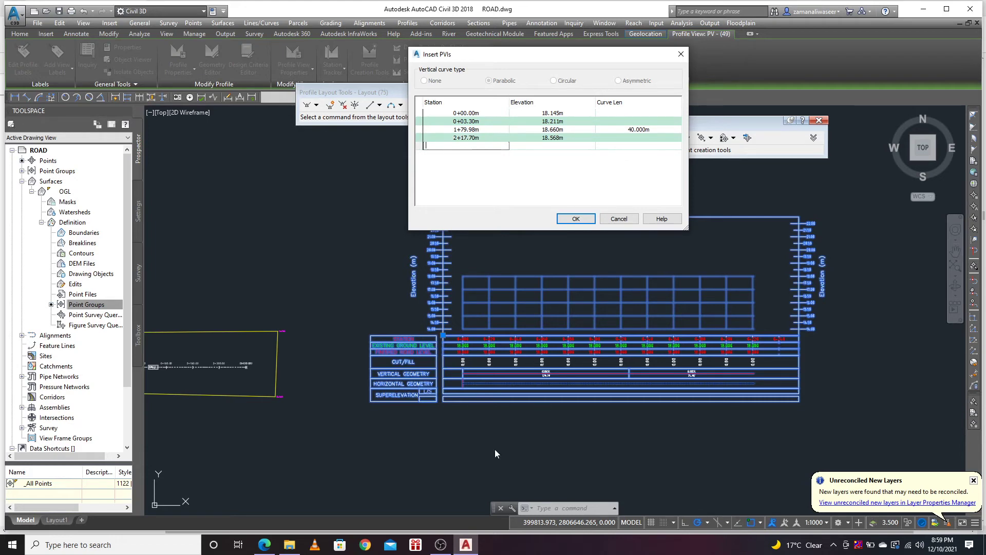
# Look up the last PVI in the PDF, enter it at station 221 with elevation 18.634 m, and insert the tabulated PVIs.
pyautogui.click(269, 548)
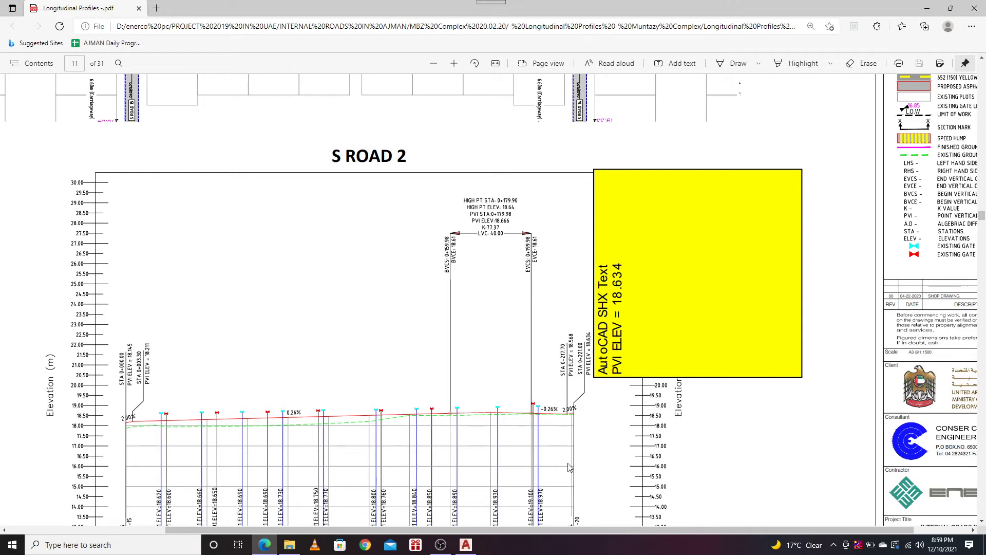
pyautogui.click(467, 546)
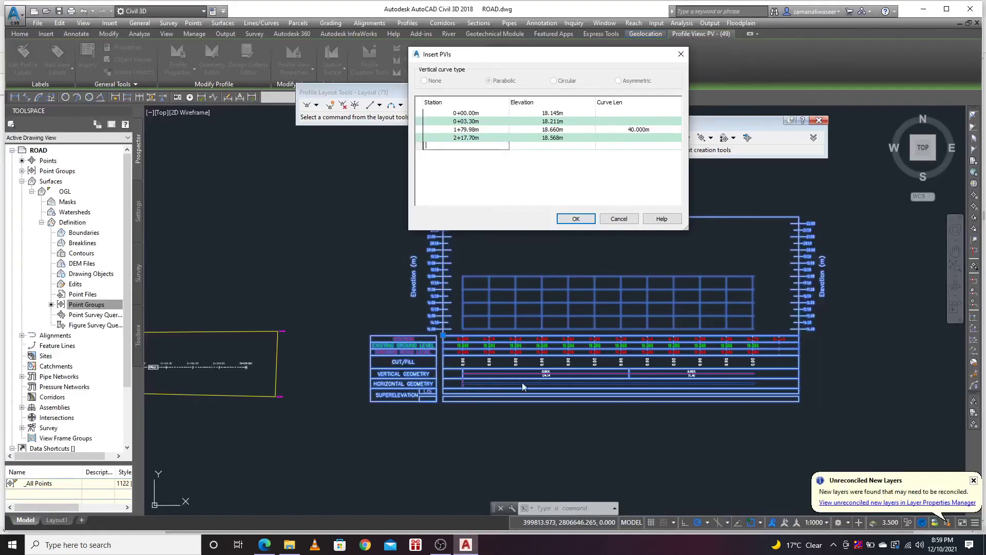
pyautogui.write('221')
pyautogui.press('Tab')
pyautogui.write('1')
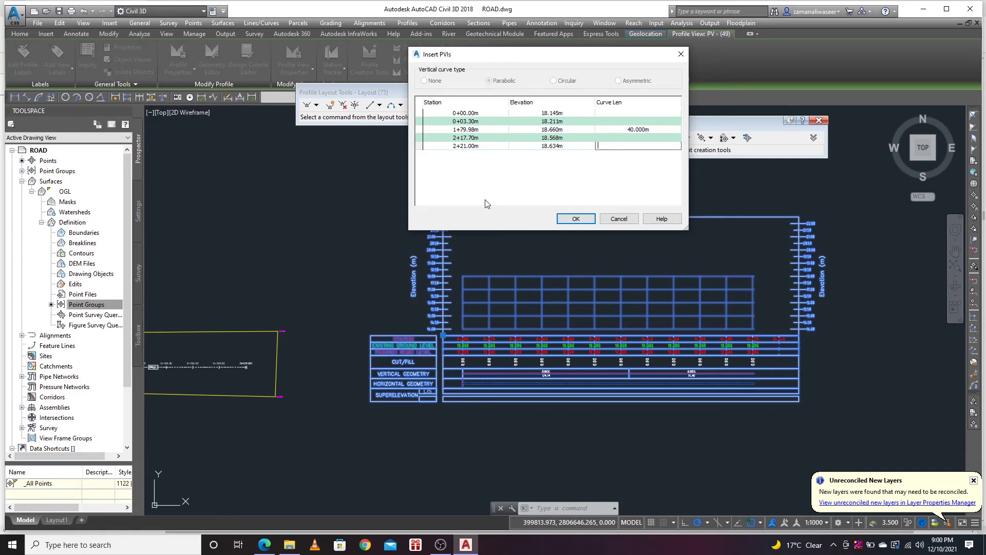
pyautogui.click(572, 220)
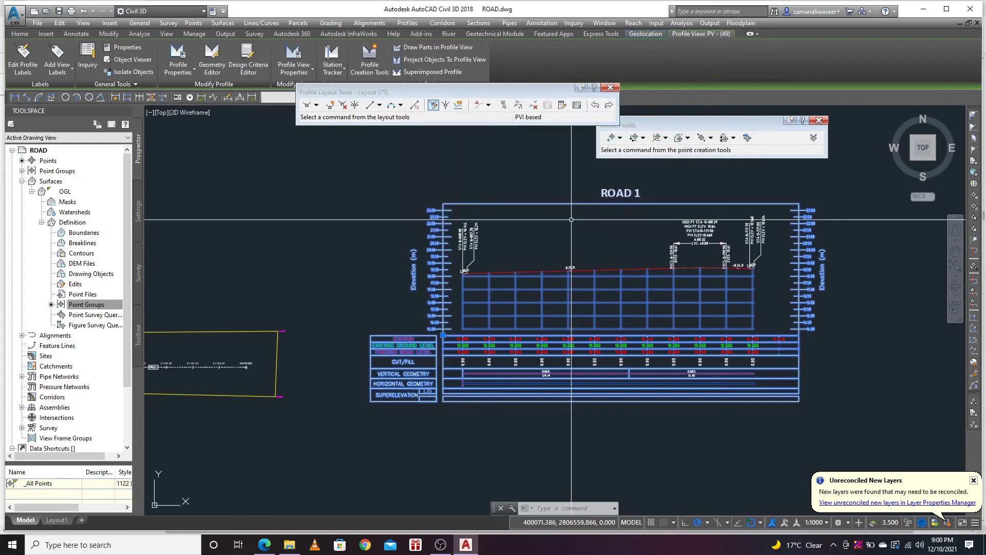
# Check the new design profile's PVI labels and open the ROAD 1 profile view's properties at its band settings.
pyautogui.scroll(5, 516, 247)
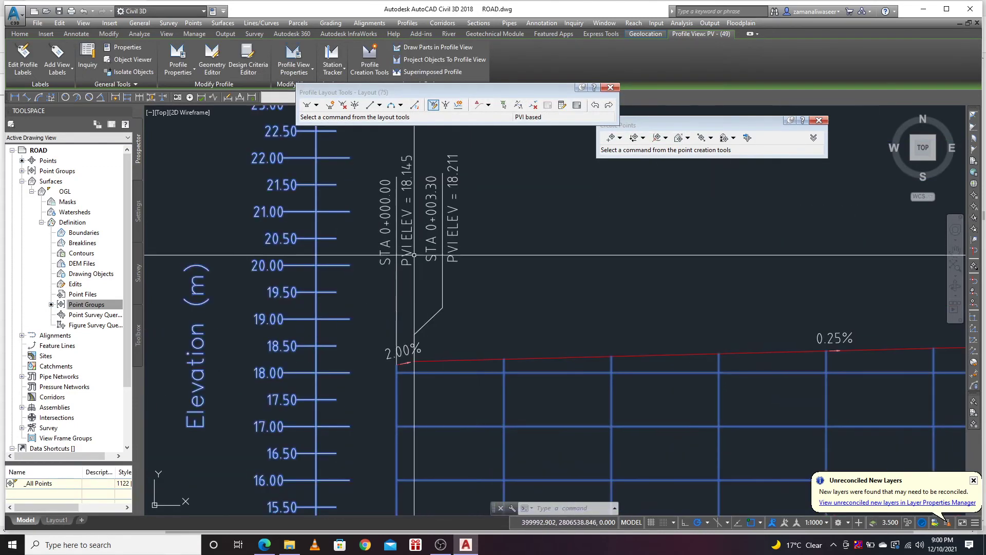
pyautogui.moveTo(407, 264); pyautogui.dragTo(378, 295, button='middle')
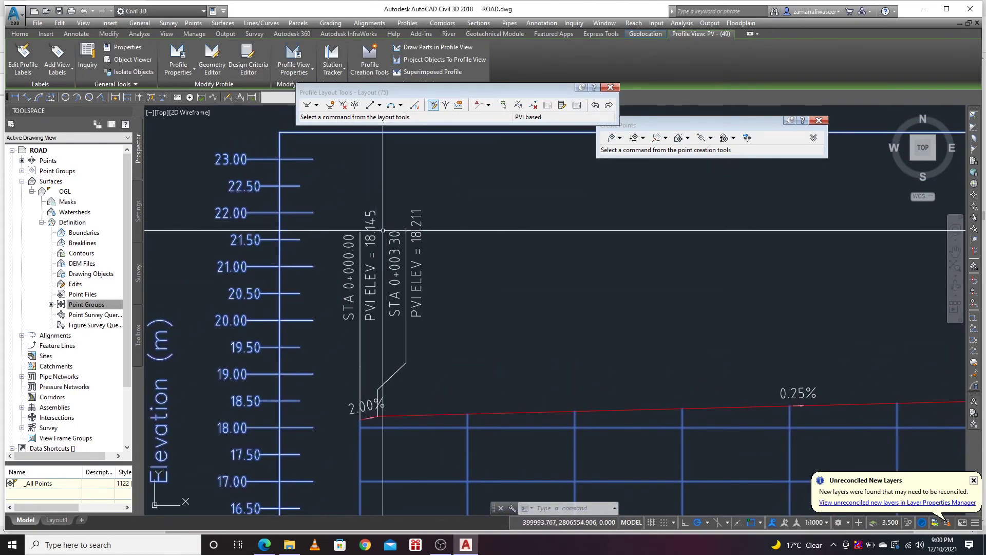
pyautogui.scroll(-4, 653, 291)
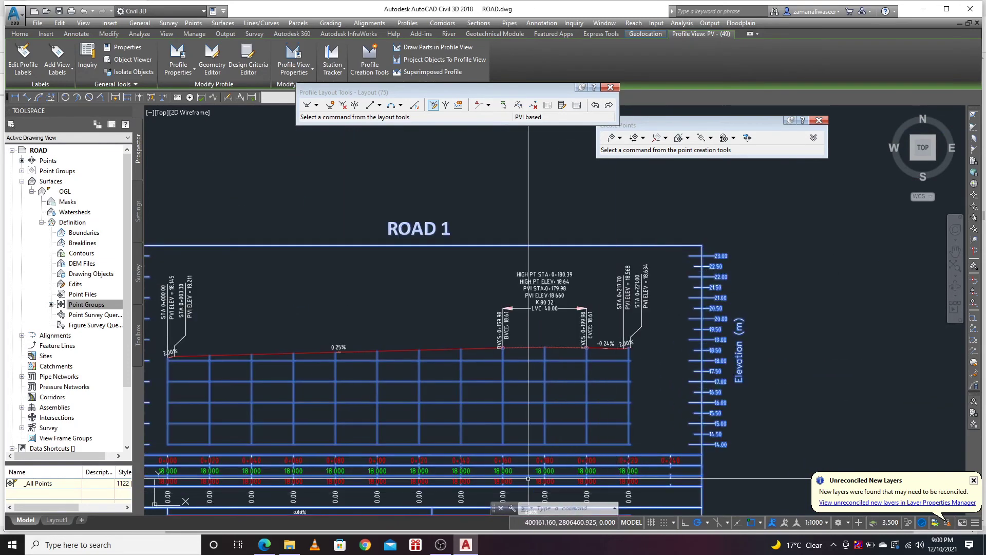
pyautogui.moveTo(567, 293); pyautogui.dragTo(629, 154, button='middle')
pyautogui.scroll(-2, 529, 302)
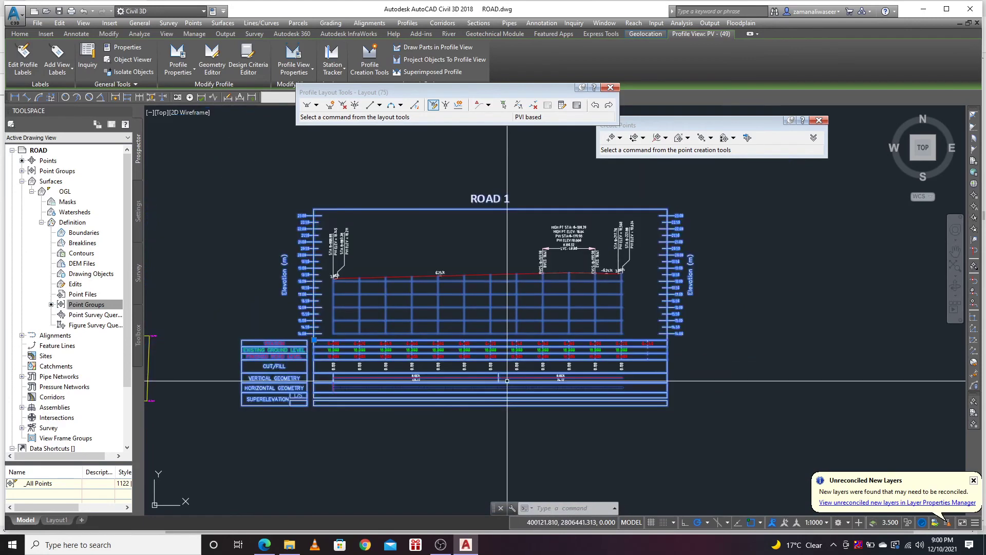
pyautogui.press('Escape')
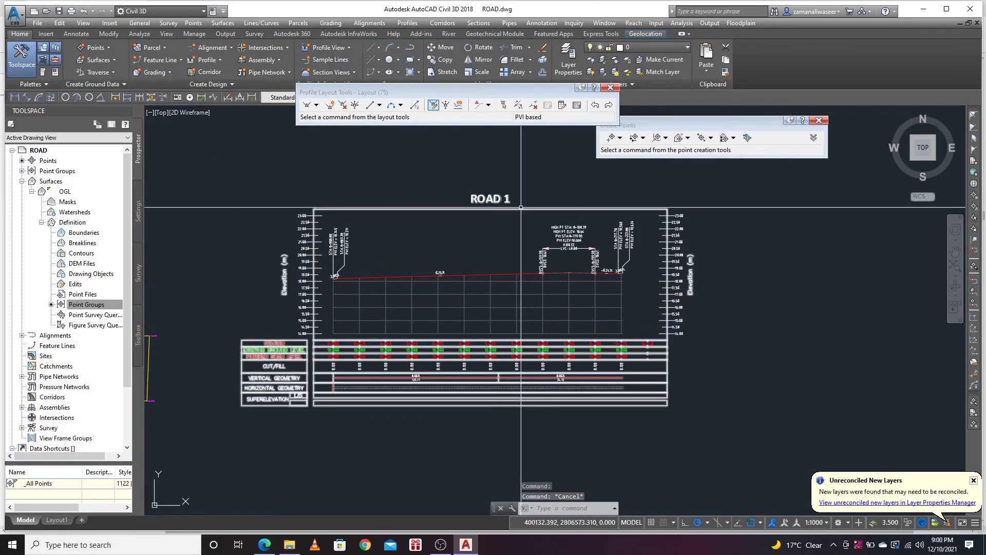
pyautogui.click(521, 207)
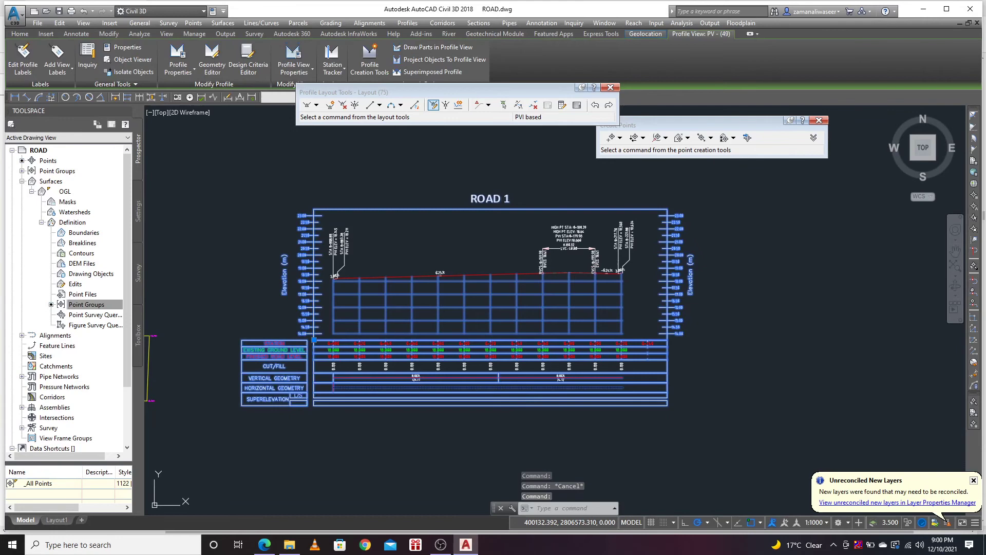
pyautogui.rightClick(510, 208)
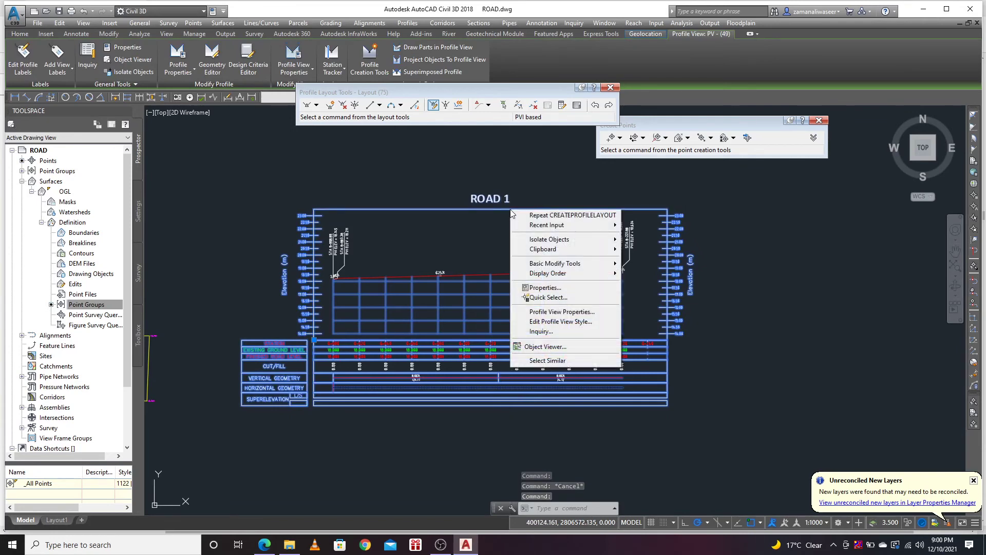
pyautogui.click(572, 313)
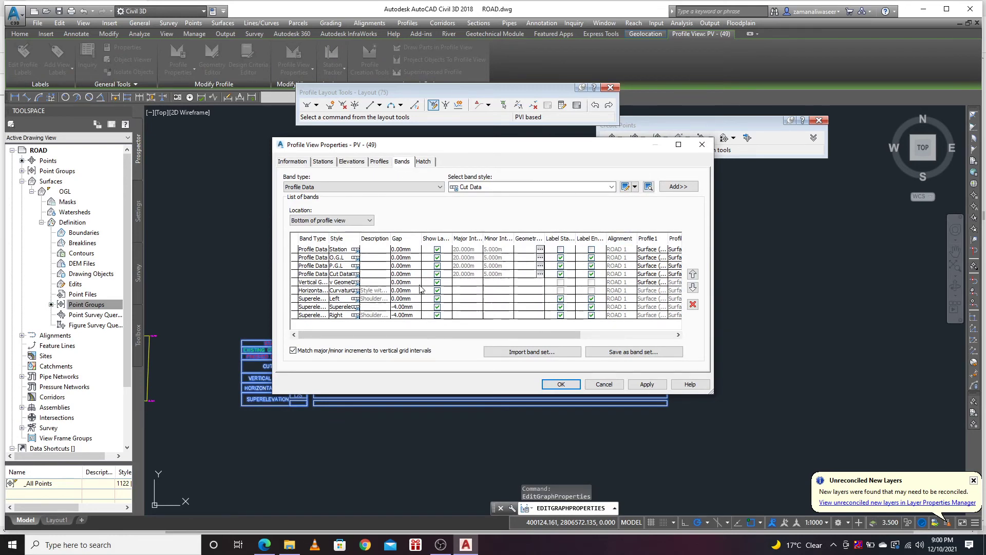
# Set both Profile1 and Profile2 of the Station band to Layout (75).
pyautogui.moveTo(404, 335); pyautogui.dragTo(505, 325)
pyautogui.click(523, 251)
pyautogui.click(524, 251)
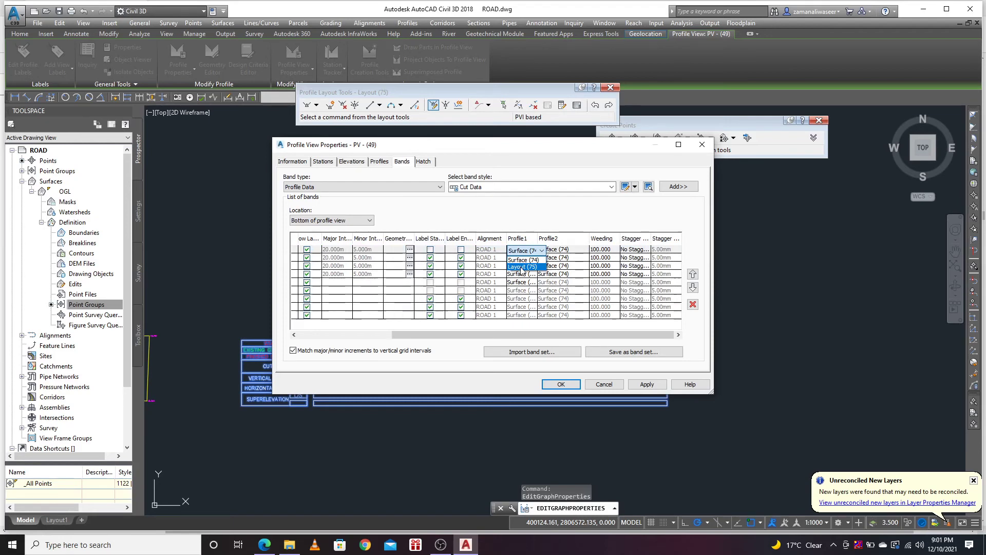
pyautogui.click(522, 267)
pyautogui.click(545, 251)
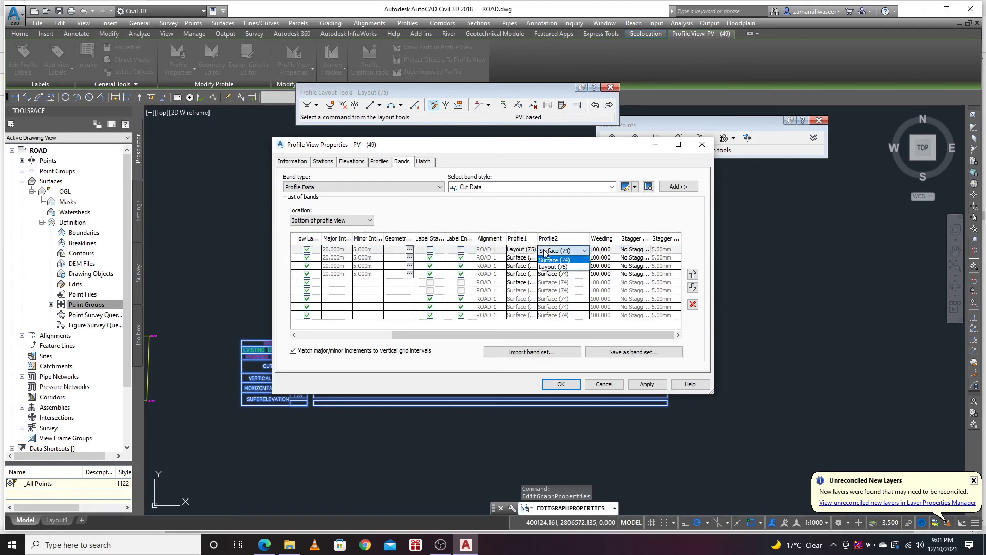
pyautogui.click(546, 266)
pyautogui.moveTo(516, 334); pyautogui.dragTo(411, 342)
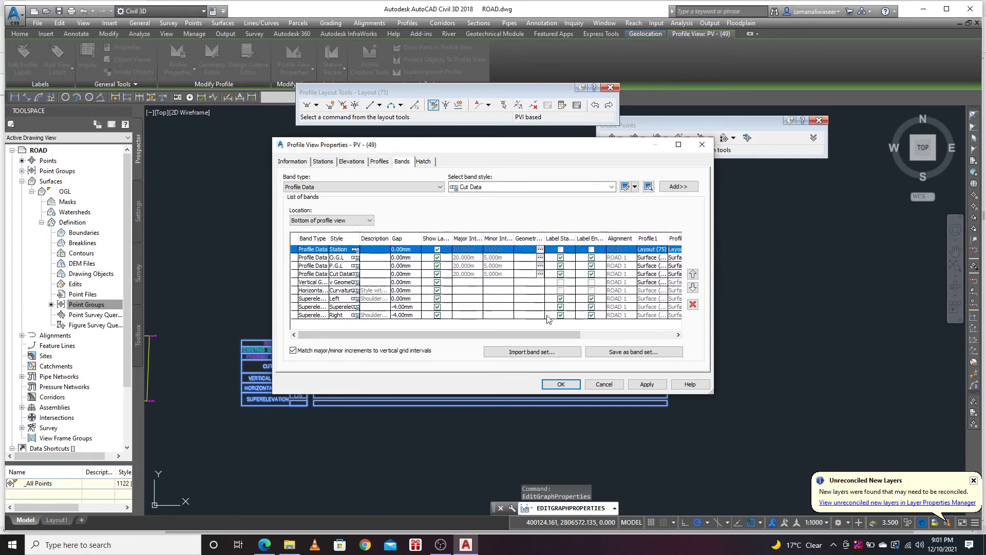
# Set both Profile1 and Profile2 of the P.G.L. band to Layout (75).
pyautogui.moveTo(509, 335); pyautogui.dragTo(603, 334)
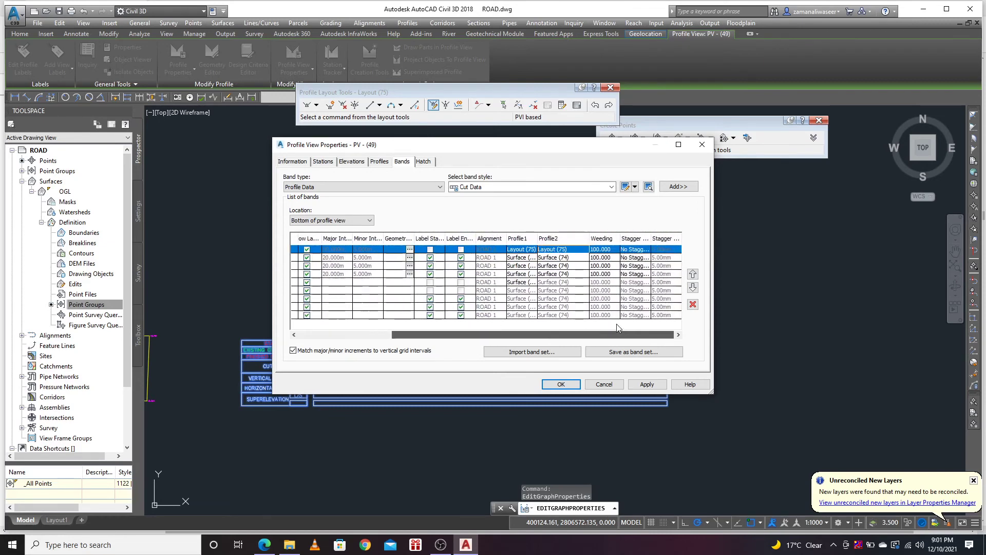
pyautogui.click(520, 266)
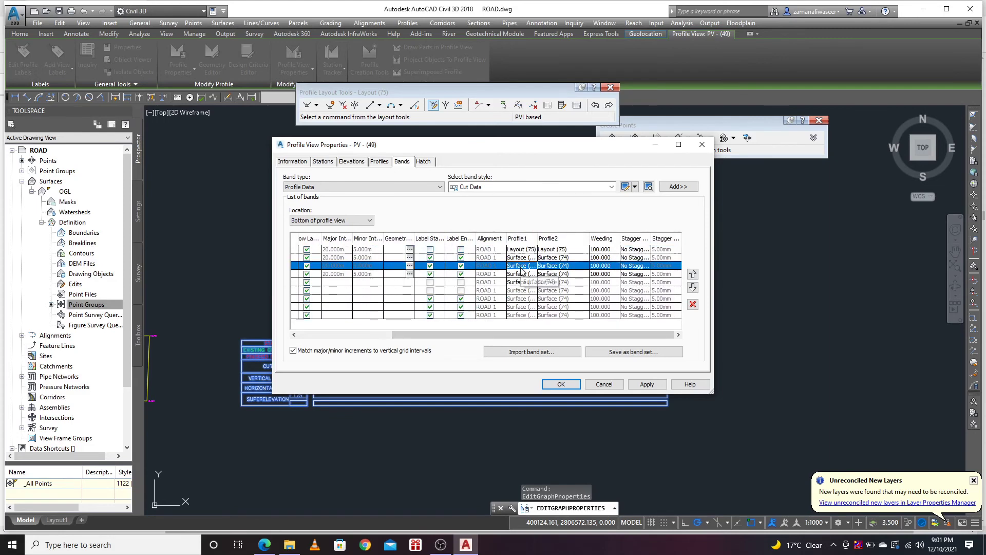
pyautogui.click(522, 267)
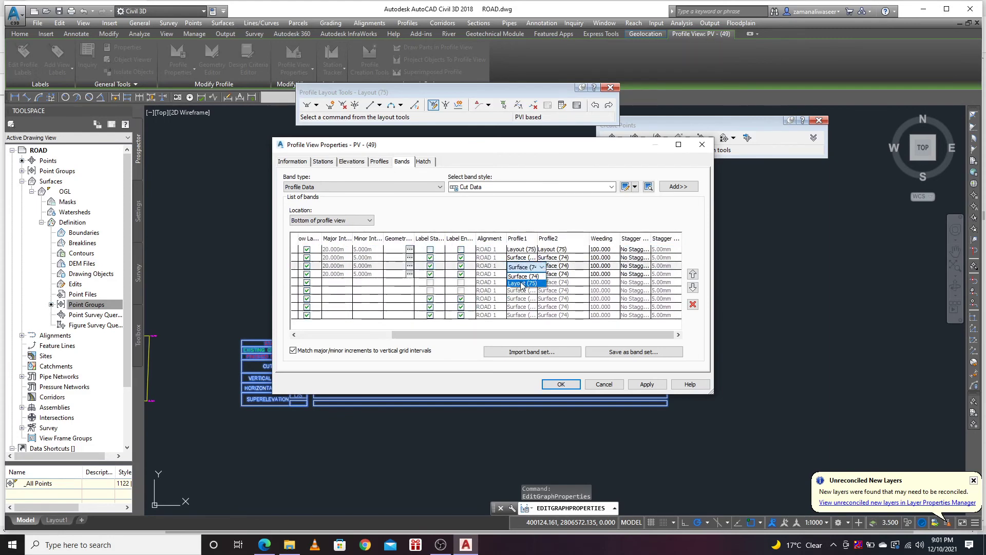
pyautogui.click(523, 283)
pyautogui.click(554, 268)
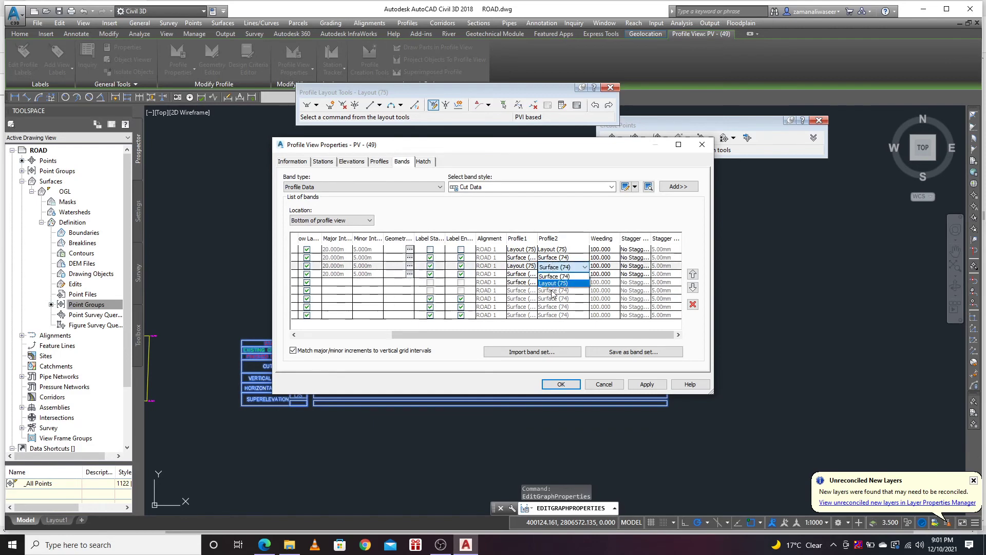
pyautogui.click(554, 283)
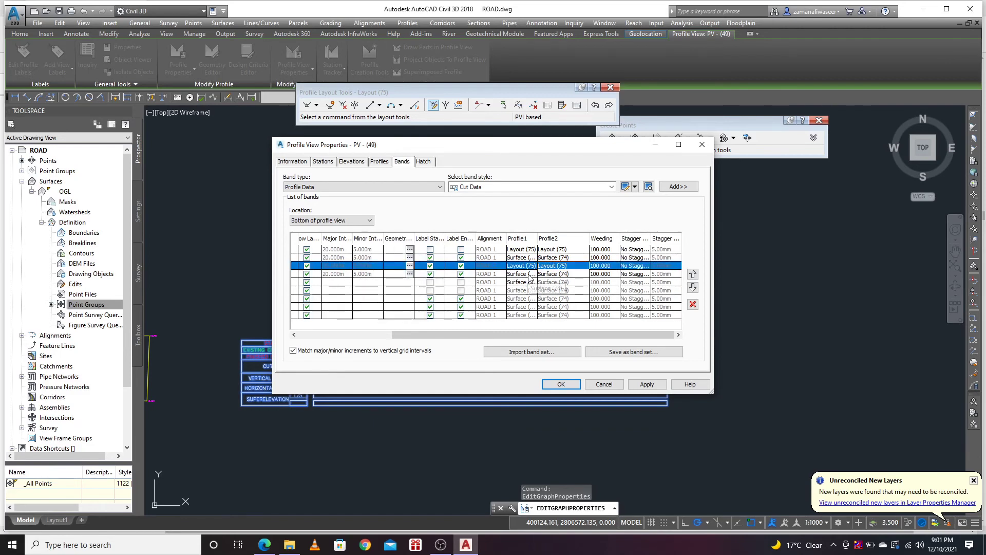
# Set Profile1 of the Cut Data and vertical geometry bands to Layout (75) and accept the profile view properties.
pyautogui.click(530, 275)
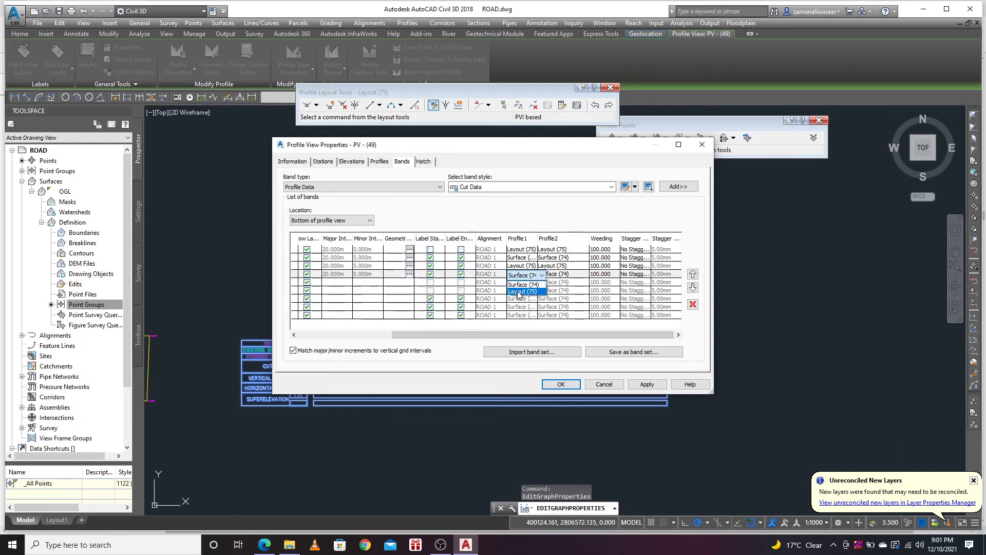
pyautogui.click(519, 291)
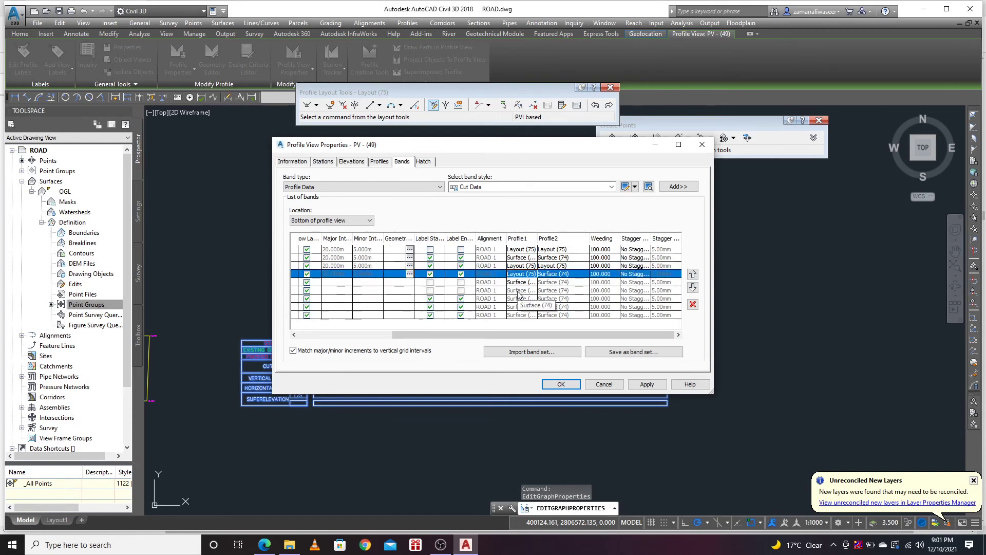
pyautogui.click(532, 283)
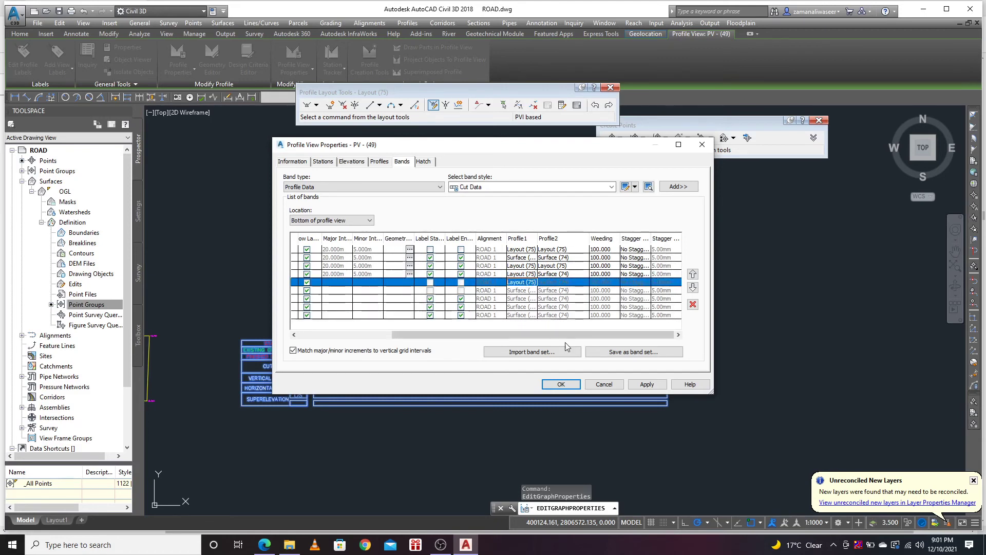
pyautogui.click(560, 385)
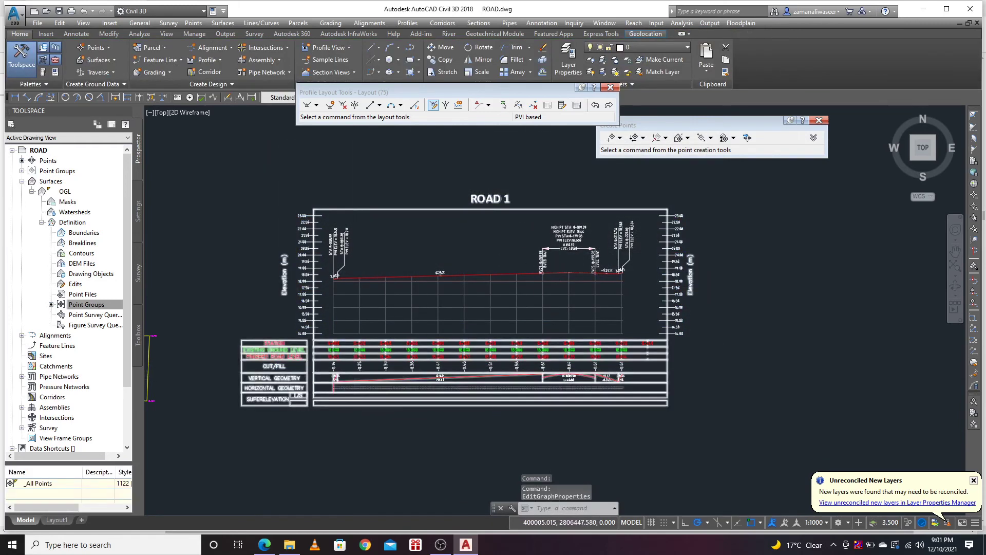
# Examine the ROAD 1 bands for road levels, cut/fill and vertical geometry along all stations, plus the vertical curve and end PVI labels.
pyautogui.scroll(4, 354, 369)
pyautogui.moveTo(351, 375); pyautogui.dragTo(456, 365, button='middle')
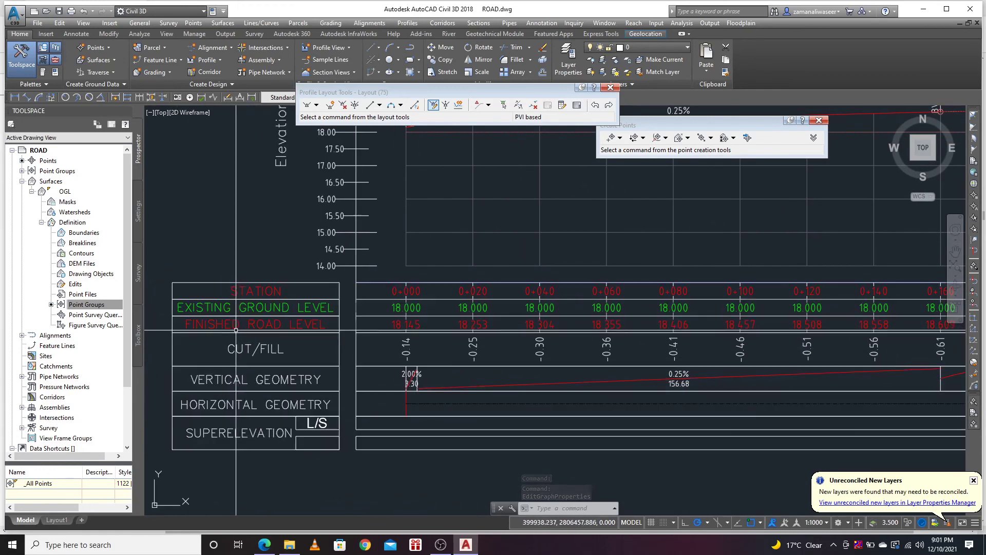
pyautogui.moveTo(594, 325); pyautogui.dragTo(386, 330, button='middle')
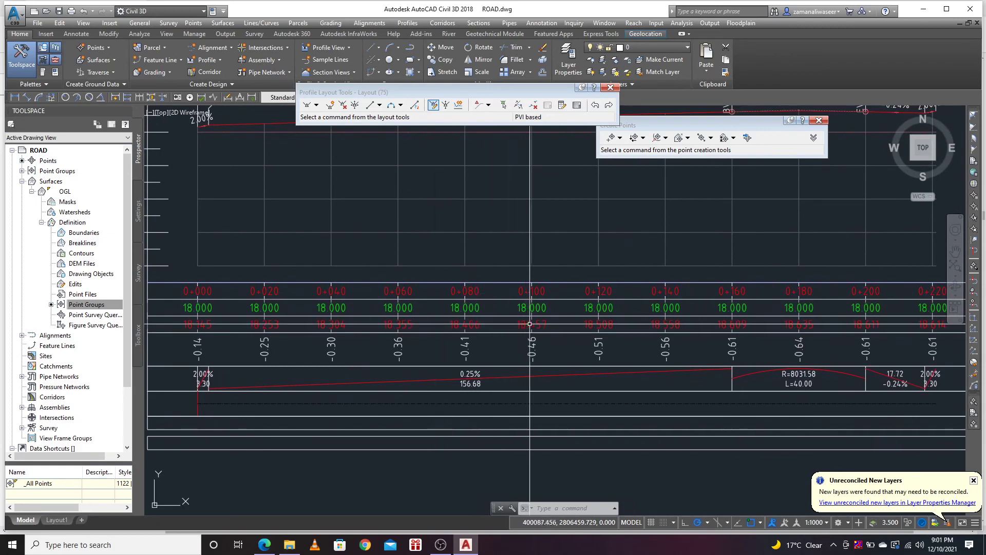
pyautogui.moveTo(725, 345); pyautogui.dragTo(371, 355, button='middle')
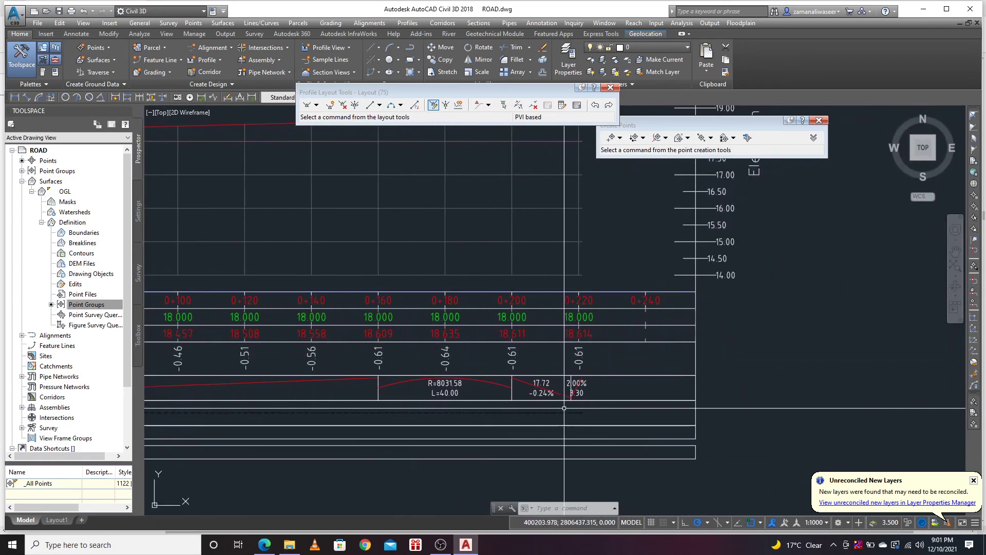
pyautogui.scroll(-5, 630, 351)
pyautogui.scroll(4, 630, 351)
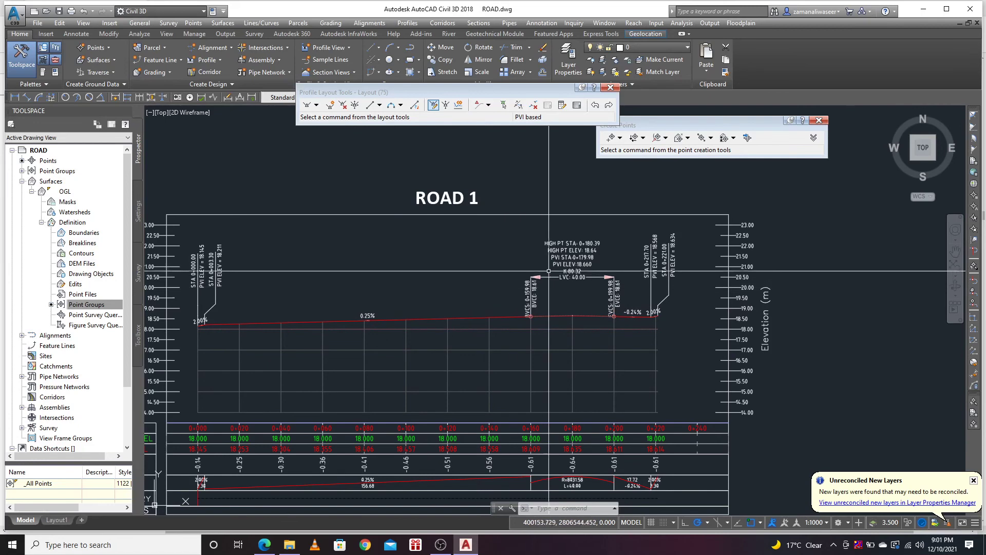
pyautogui.scroll(4, 611, 270)
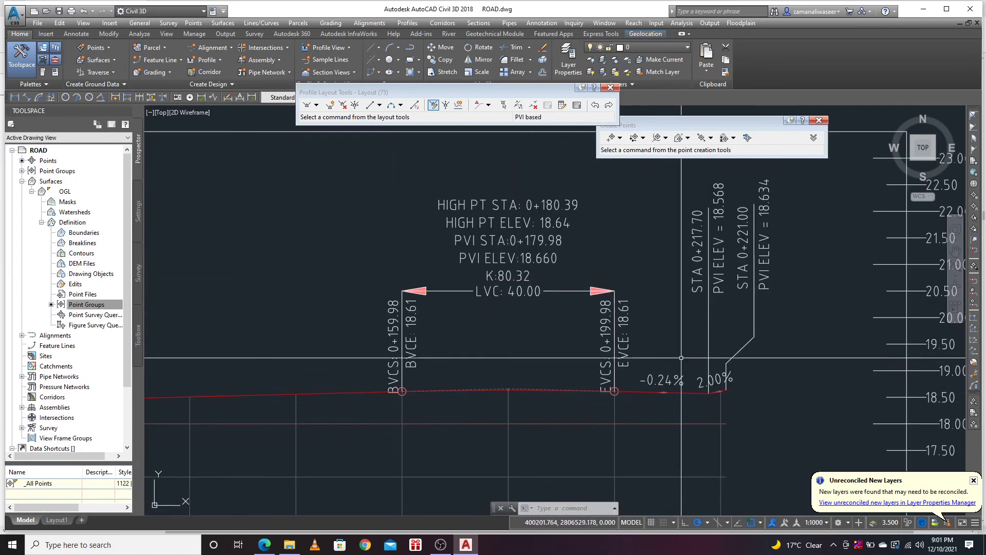
pyautogui.scroll(-8, 536, 252)
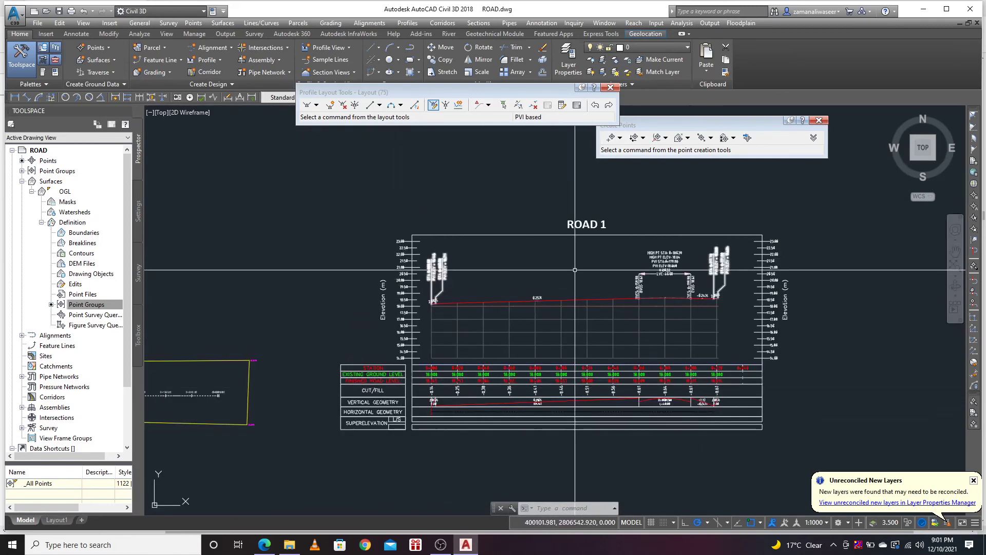
pyautogui.moveTo(503, 271); pyautogui.dragTo(568, 261, button='middle')
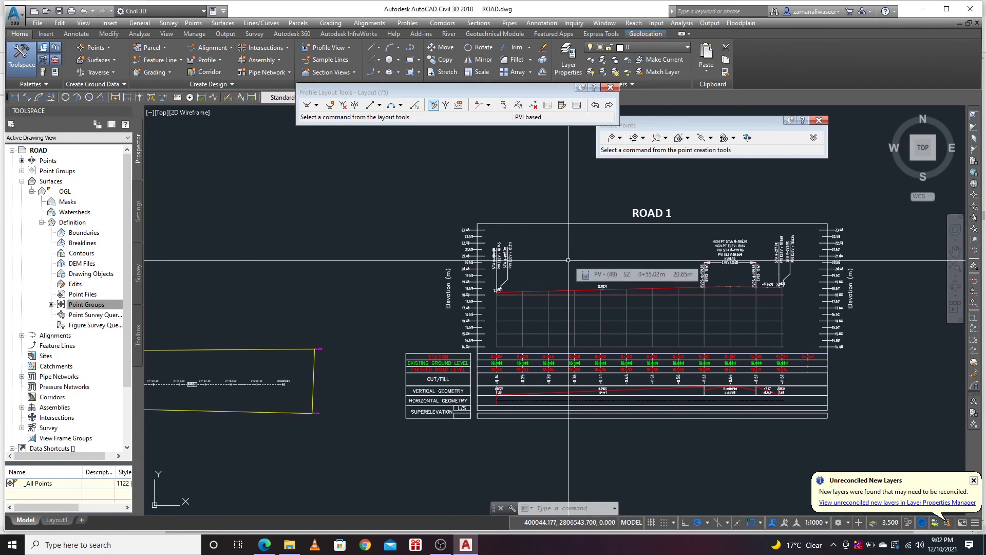
pyautogui.scroll(-5, 568, 261)
pyautogui.scroll(3, 413, 309)
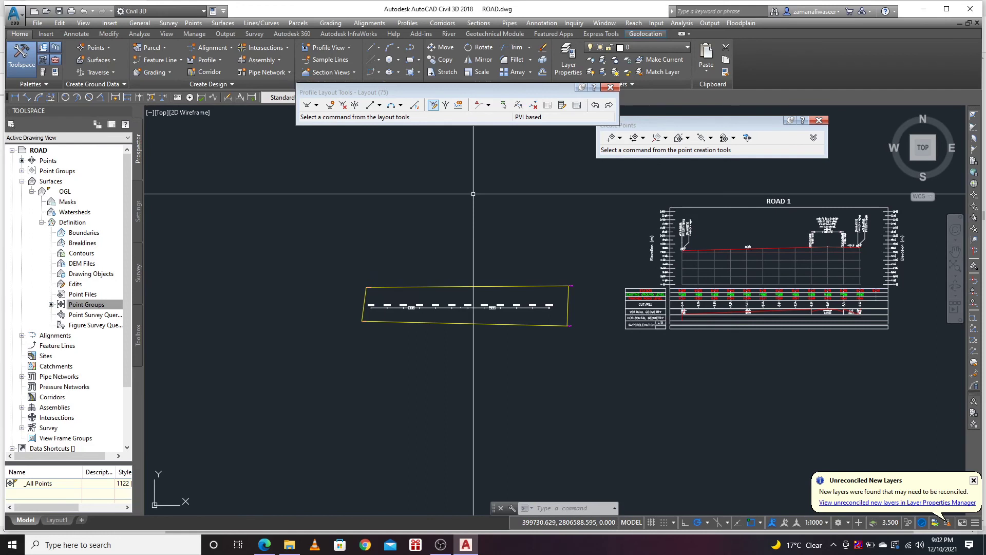
pyautogui.moveTo(722, 359); pyautogui.dragTo(500, 356, button='middle')
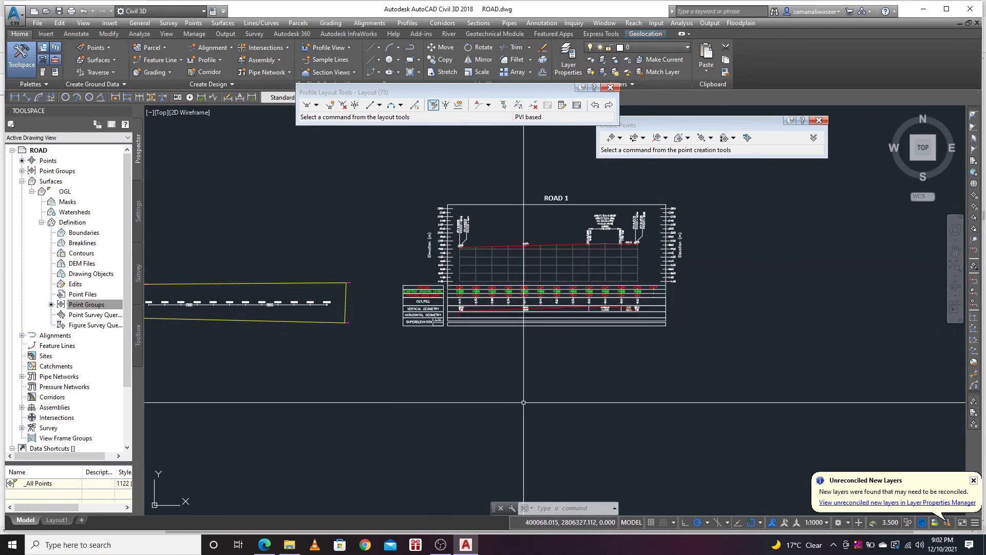
pyautogui.moveTo(416, 399); pyautogui.dragTo(452, 398, button='middle')
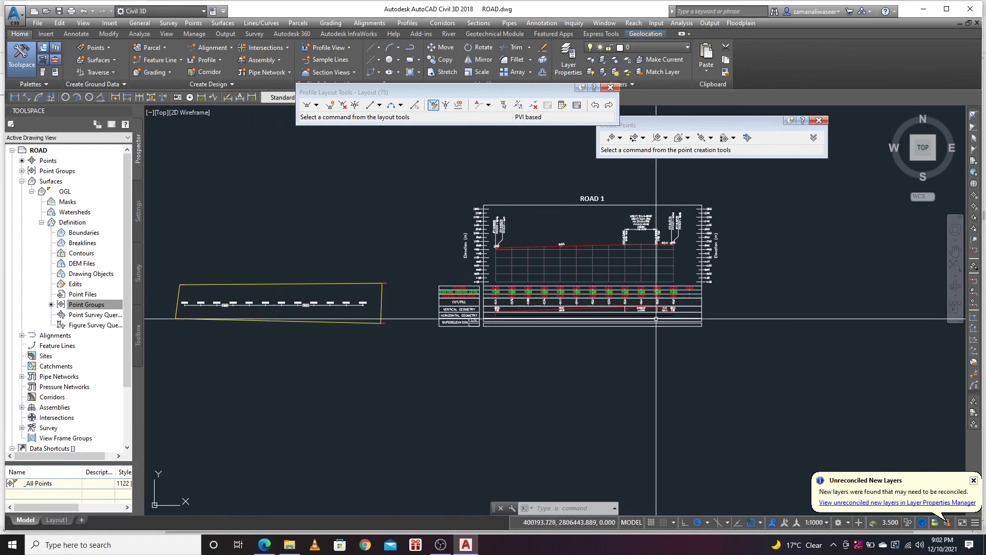
pyautogui.moveTo(707, 276); pyautogui.dragTo(668, 287, button='middle')
pyautogui.scroll(2, 611, 249)
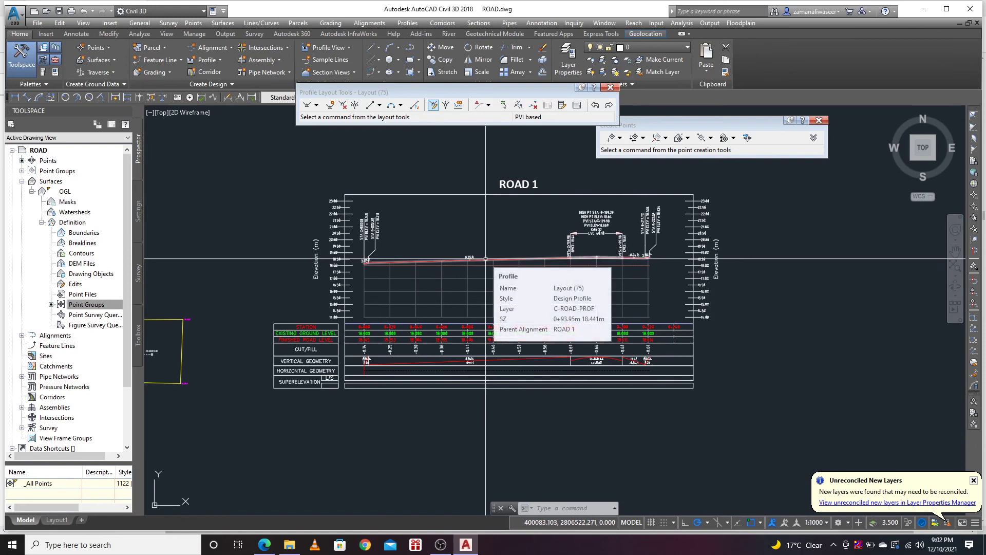
pyautogui.moveTo(718, 350); pyautogui.dragTo(675, 356, button='middle')
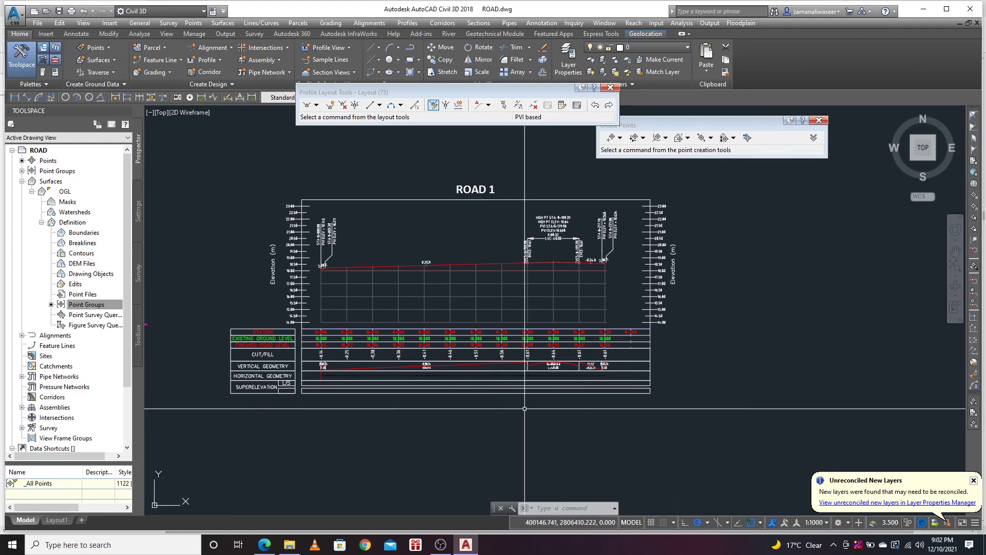
pyautogui.moveTo(481, 399)
pyautogui.mouseDown(button='middle')
pyautogui.moveTo(499, 401)
pyautogui.moveTo(488, 419)
pyautogui.moveTo(463, 403)
pyautogui.moveTo(486, 421)
pyautogui.mouseUp(button='middle')
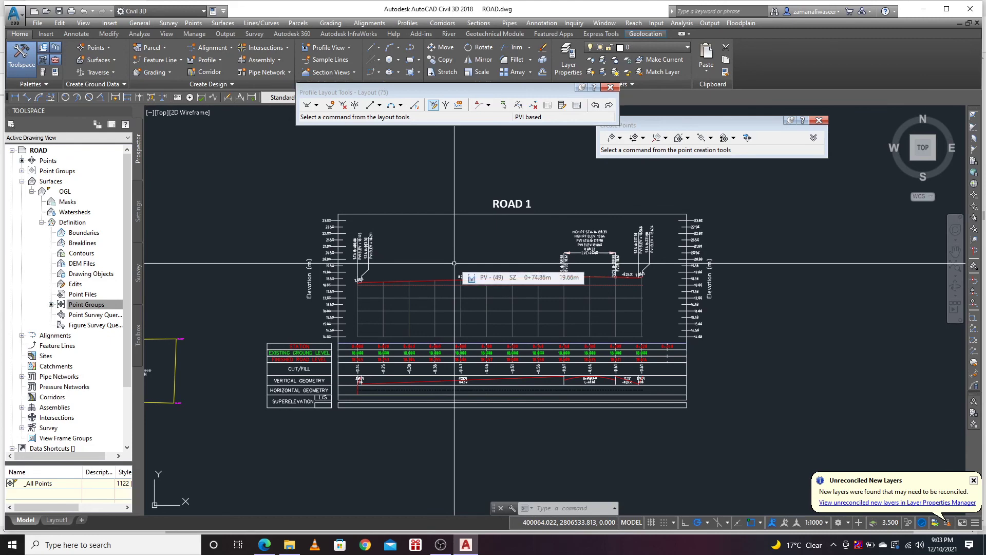
pyautogui.moveTo(511, 270); pyautogui.dragTo(537, 272, button='middle')
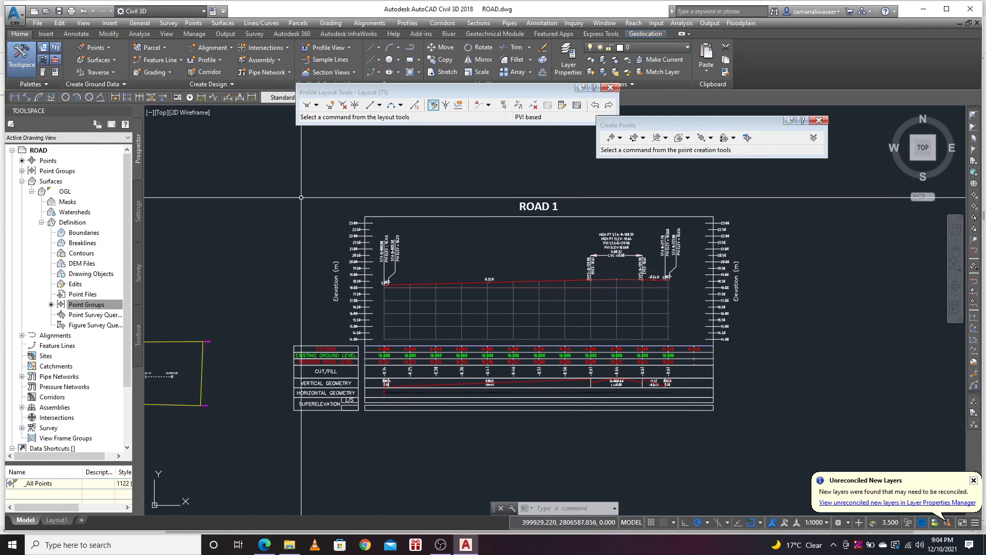
pyautogui.moveTo(761, 418); pyautogui.dragTo(739, 419, button='middle')
# Review the completed ROAD 1 profile view, checking its design grade line, bands and vertical curve labels, and its placement beside the plan alignment.
pyautogui.scroll(1, 454, 422)
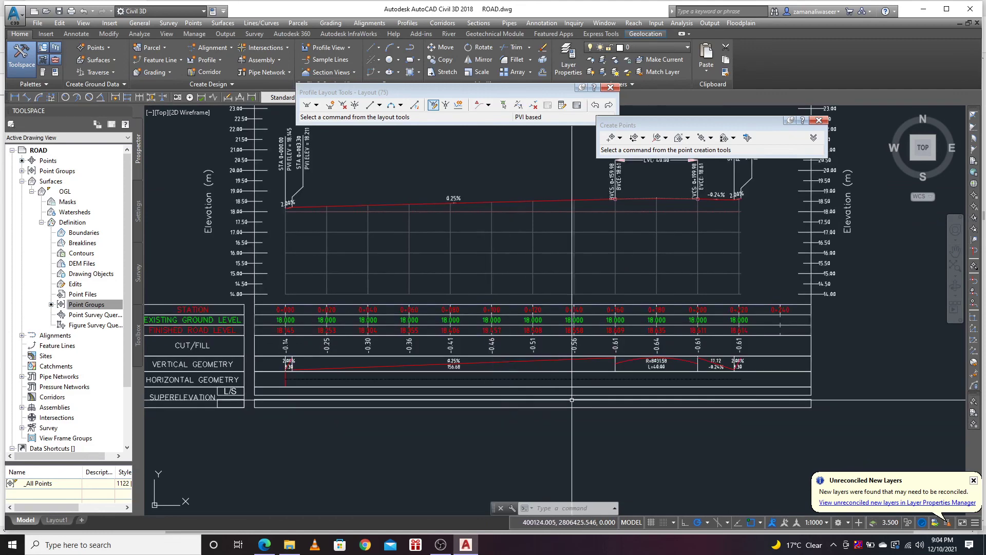
pyautogui.scroll(-2, 642, 416)
pyautogui.moveTo(680, 414); pyautogui.dragTo(660, 401, button='middle')
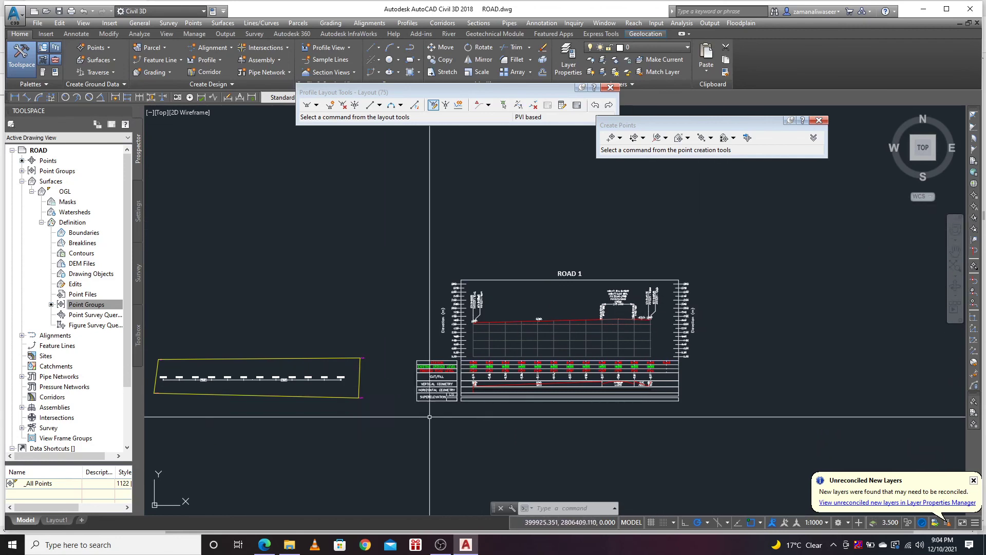
pyautogui.moveTo(549, 414); pyautogui.dragTo(532, 395, button='middle')
pyautogui.scroll(3, 549, 319)
pyautogui.scroll(-5, 590, 315)
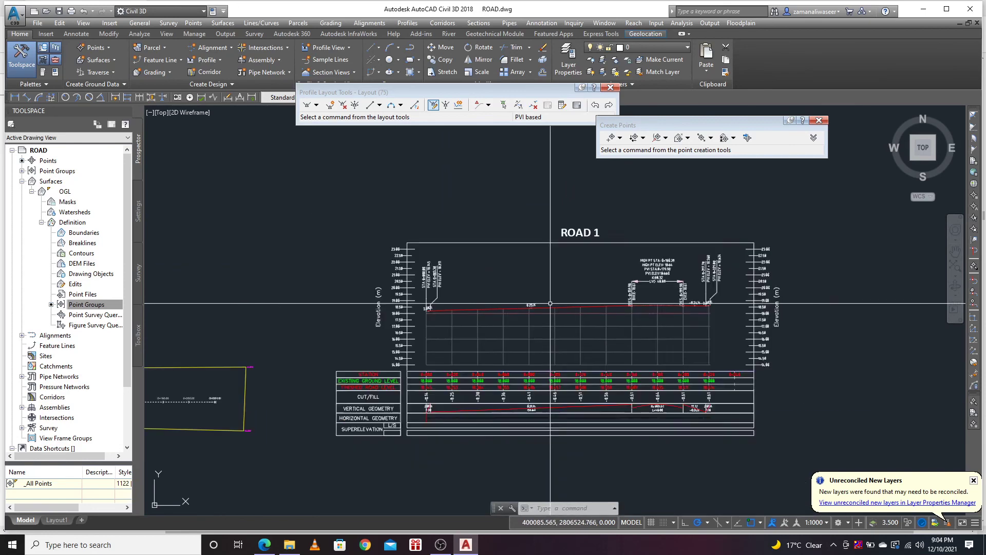
pyautogui.scroll(4, 621, 314)
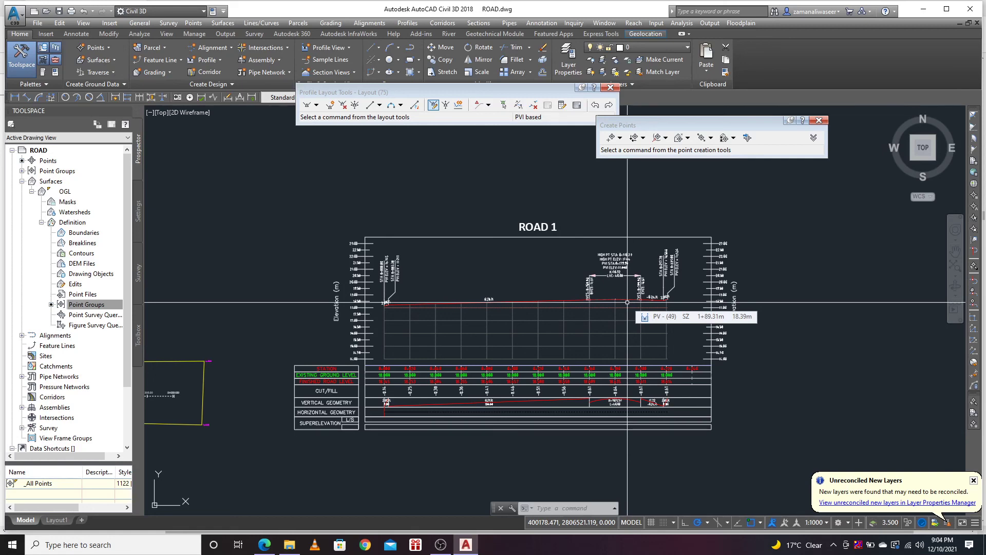
pyautogui.scroll(2, 627, 302)
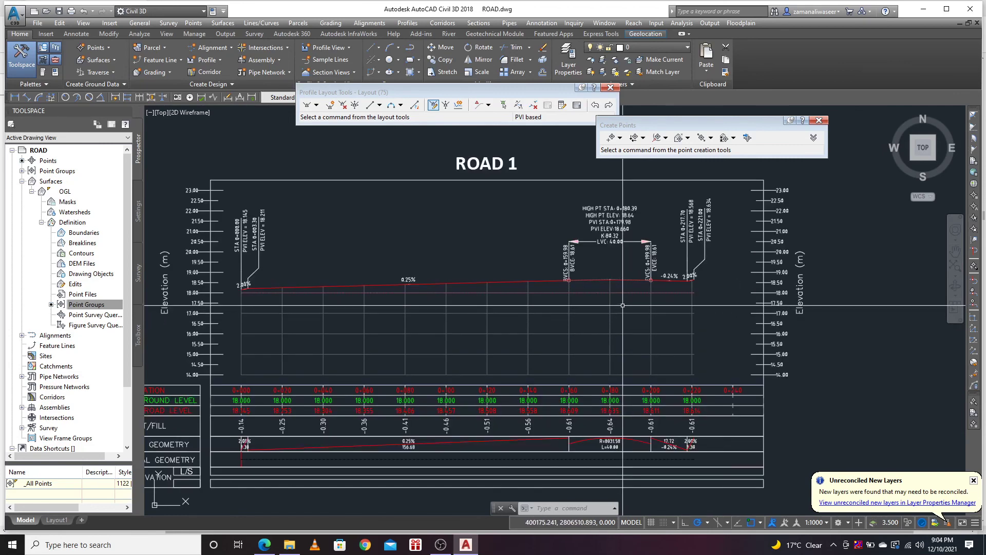
pyautogui.scroll(-2, 623, 295)
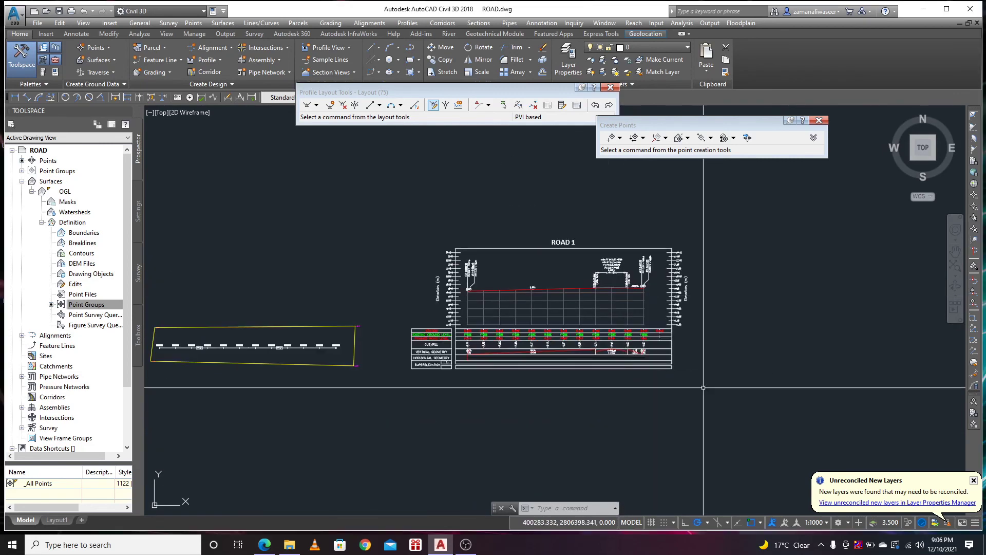